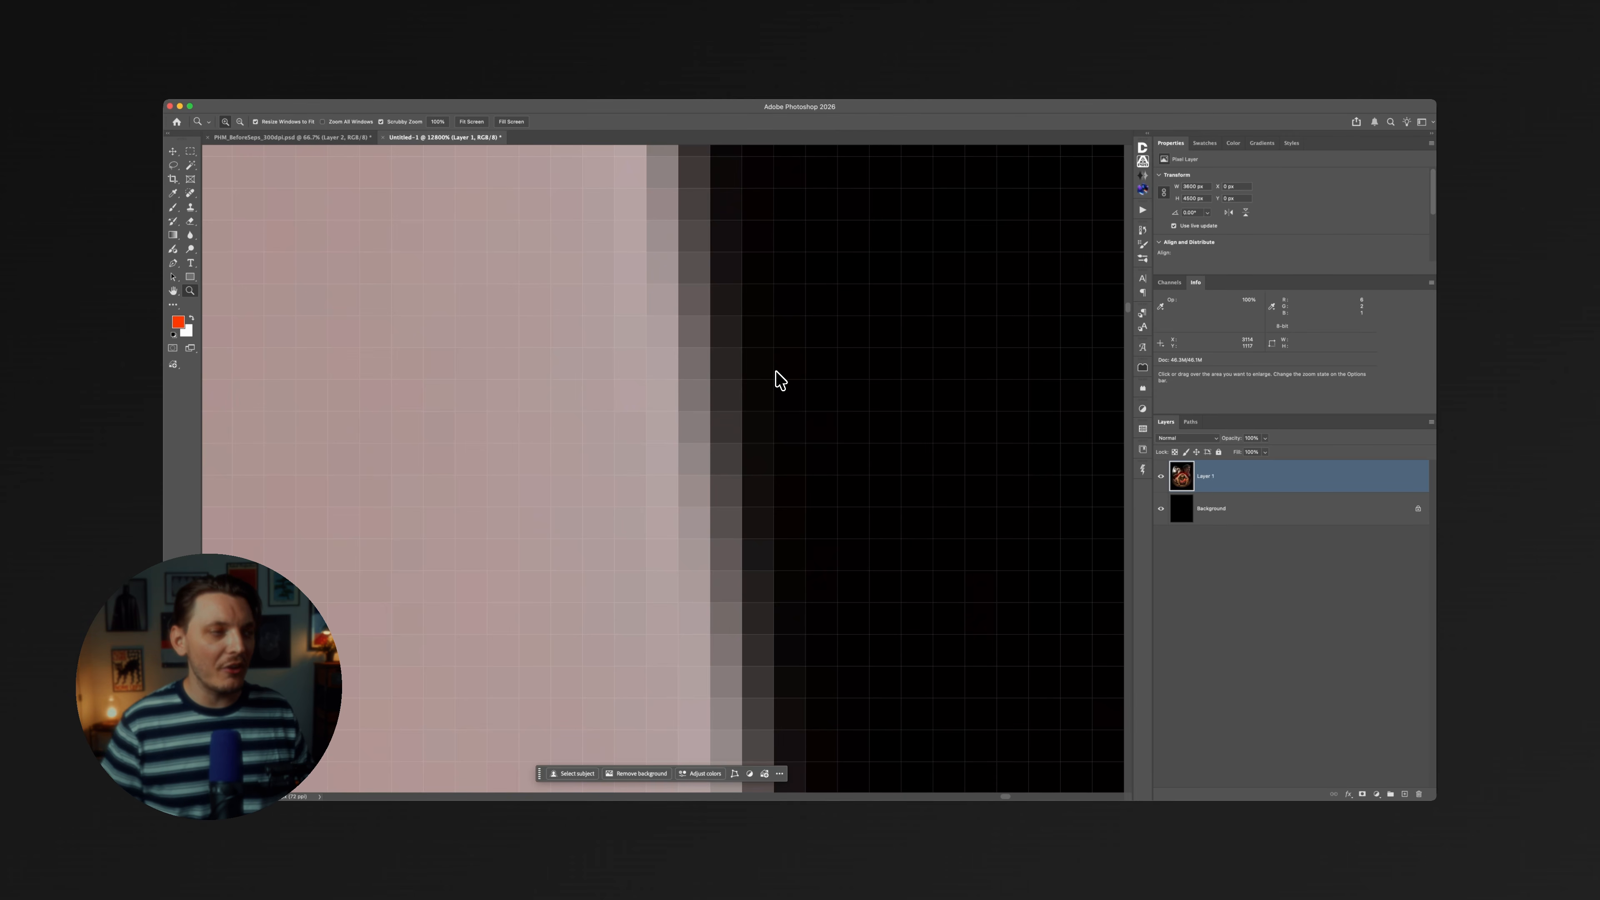
Add a Threshold adjustment layer above the poster artwork on Layer 1 and set its level to 69.
{"action": "scroll", "coordinate": [775, 371], "scroll_direction": "down", "scroll_amount": 12}
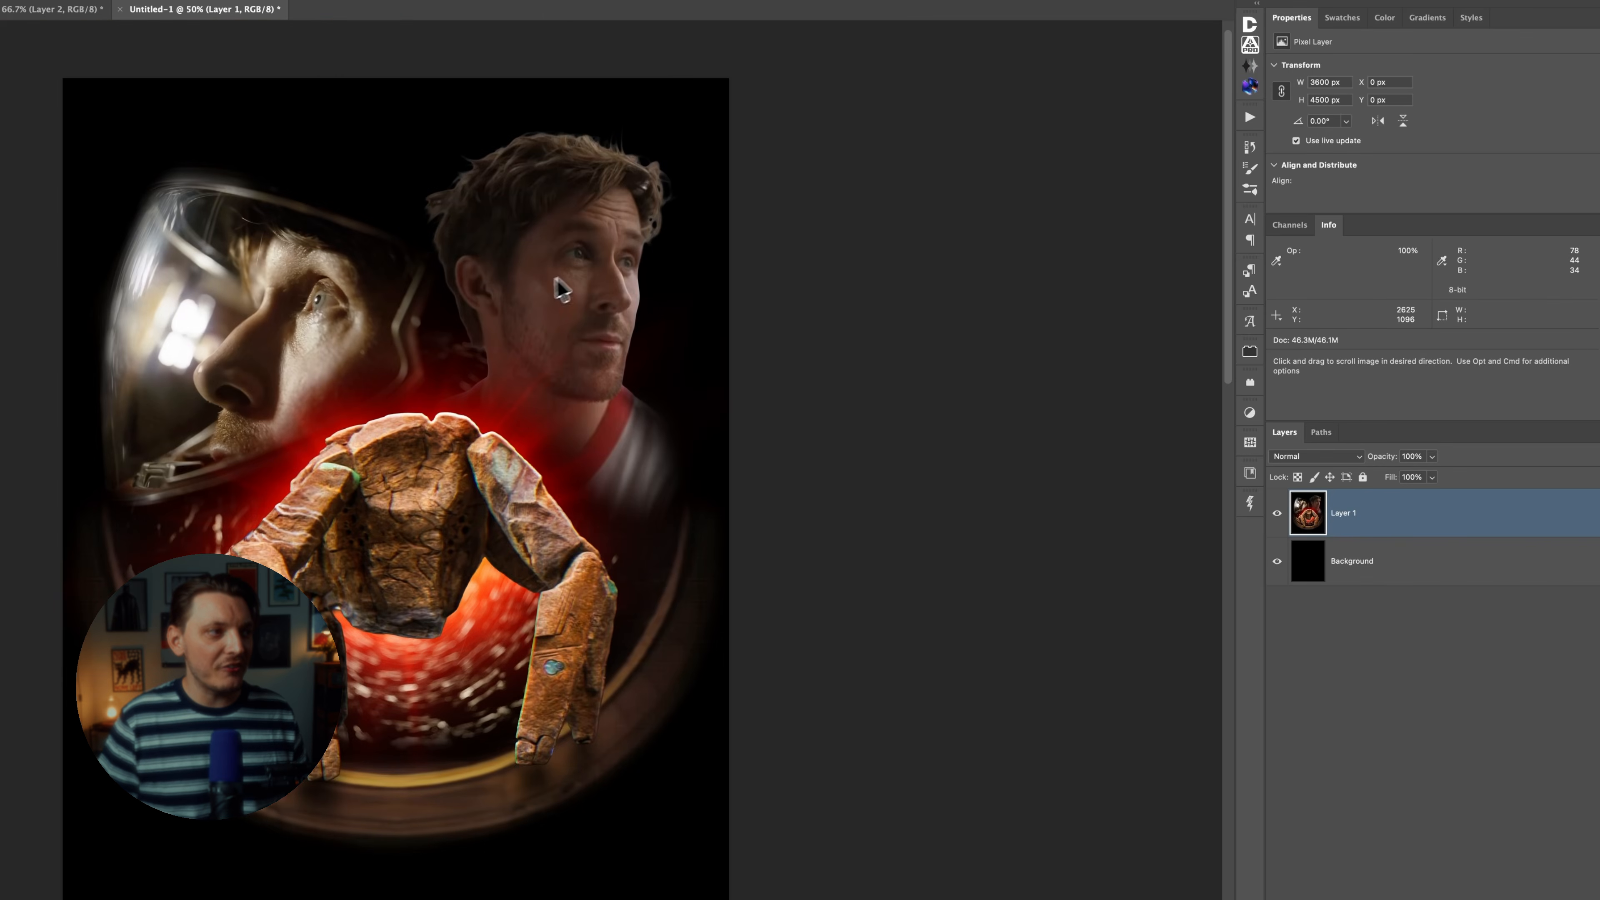
{"action": "left_click_drag", "start_coordinate": [551, 282], "coordinate": [678, 238]}
{"action": "left_click", "coordinate": [669, 295], "text": "super"}
{"action": "left_click", "coordinate": [669, 295], "text": "super"}
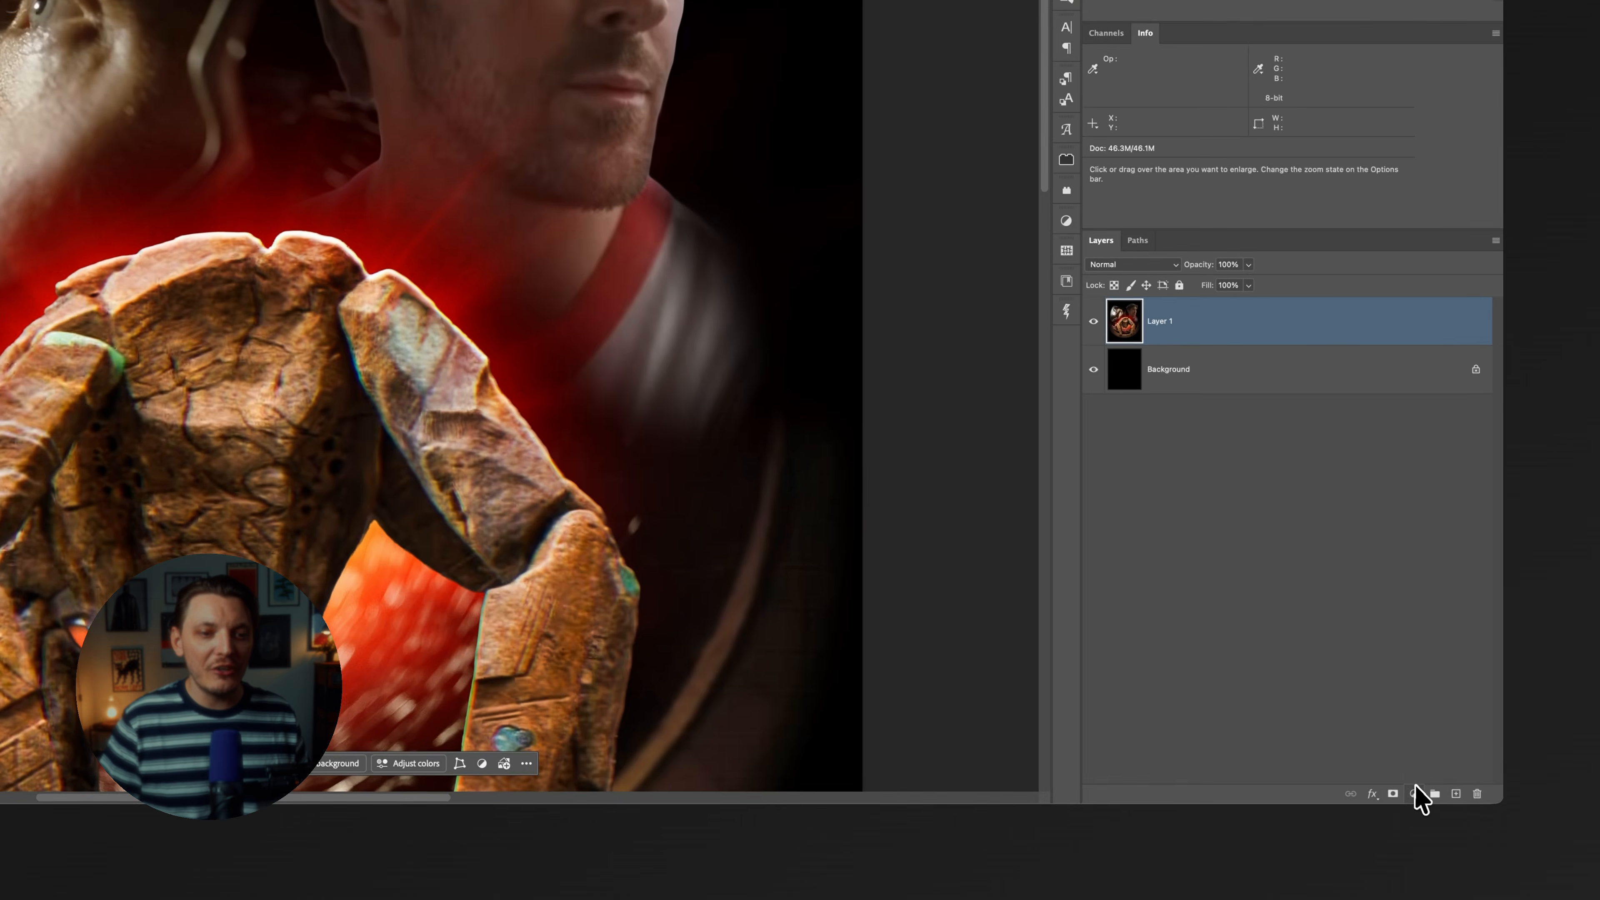
{"action": "left_click", "coordinate": [1415, 792]}
{"action": "left_click", "coordinate": [1430, 731]}
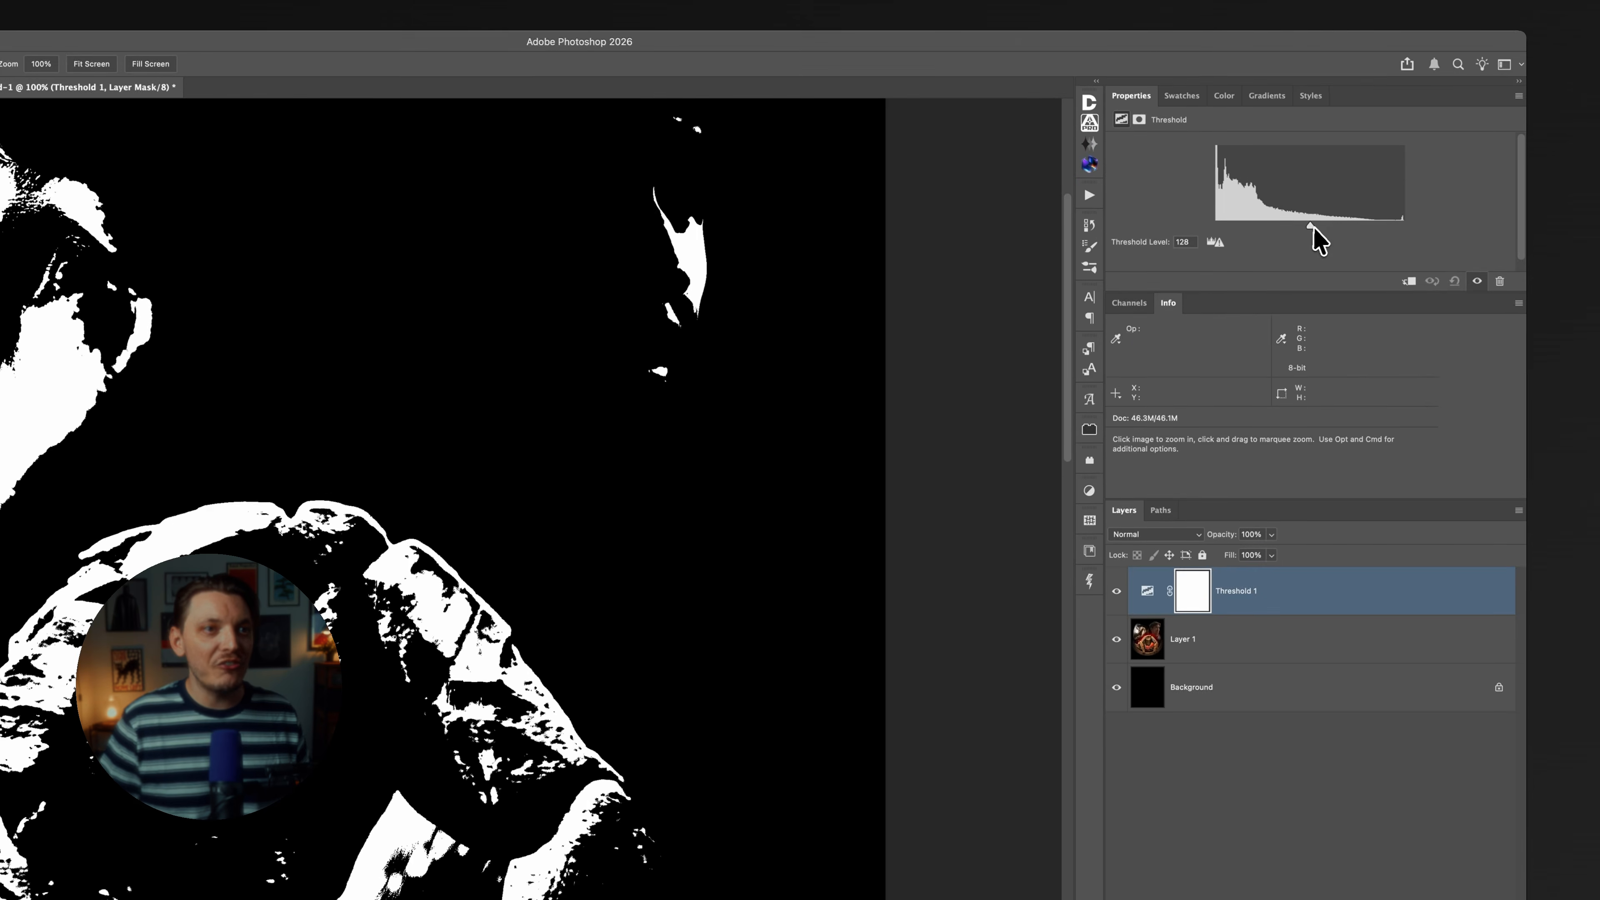
{"action": "left_click_drag", "start_coordinate": [1312, 229], "coordinate": [1266, 233]}
Examine the thresholded edge of the right-hand man's face at pixel level for hard black-and-white transitions.
{"action": "left_click", "coordinate": [722, 234]}
{"action": "left_click", "coordinate": [723, 233]}
{"action": "left_click", "coordinate": [723, 234]}
{"action": "left_click", "coordinate": [722, 233]}
{"action": "left_click", "coordinate": [722, 233]}
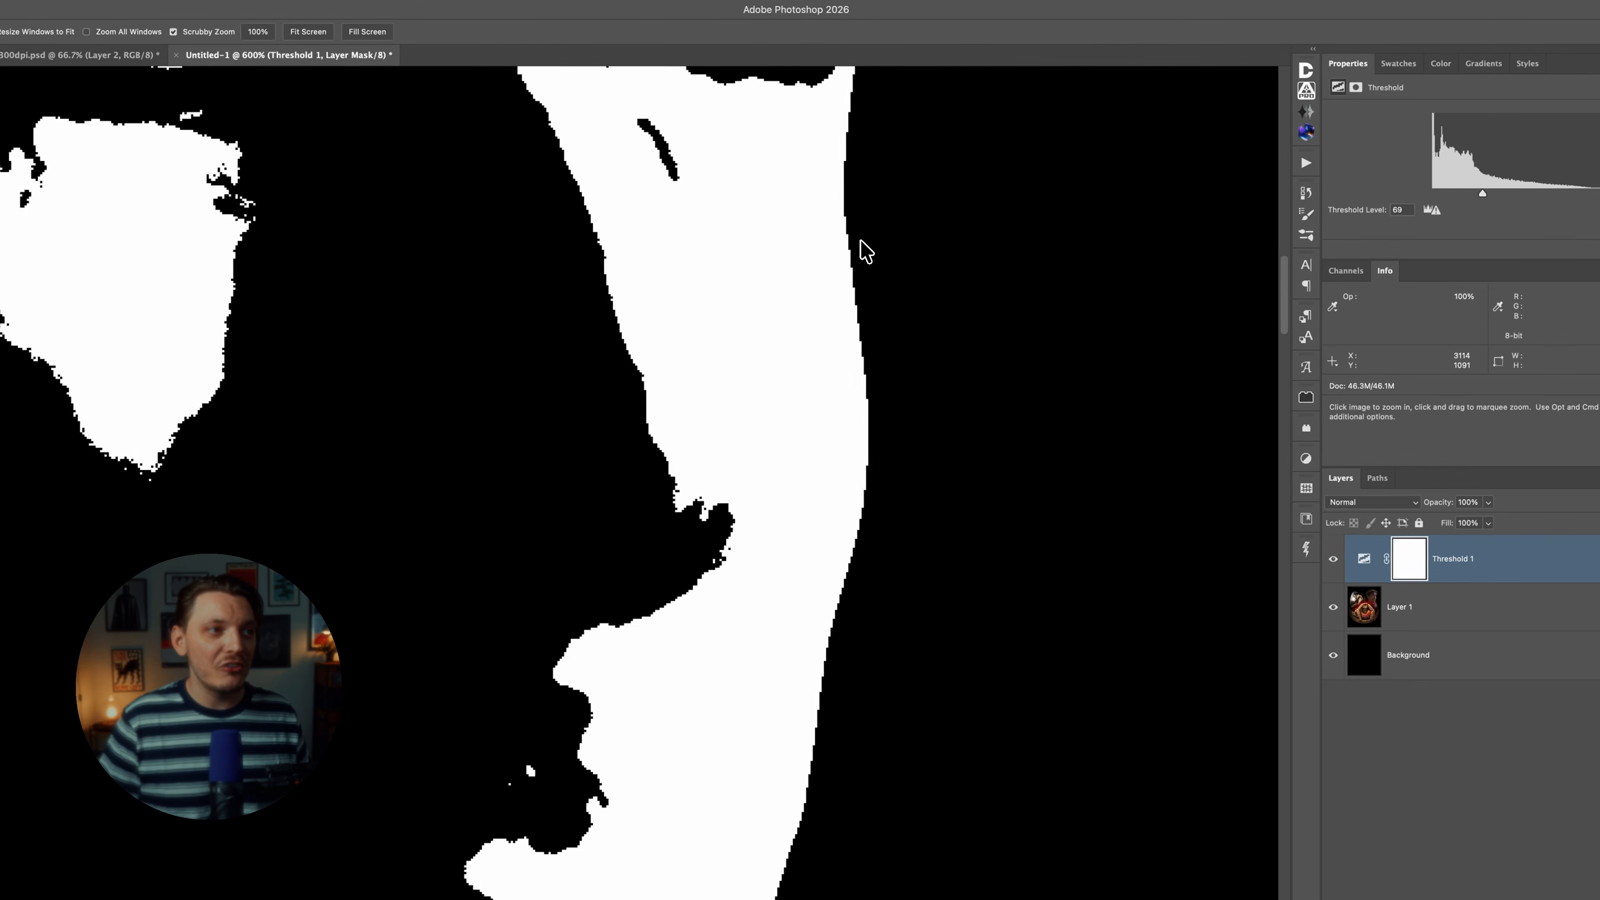
{"action": "left_click", "coordinate": [859, 246]}
{"action": "left_click", "coordinate": [859, 246]}
{"action": "left_click", "coordinate": [859, 246]}
{"action": "left_click", "coordinate": [859, 246]}
{"action": "left_click", "coordinate": [859, 246]}
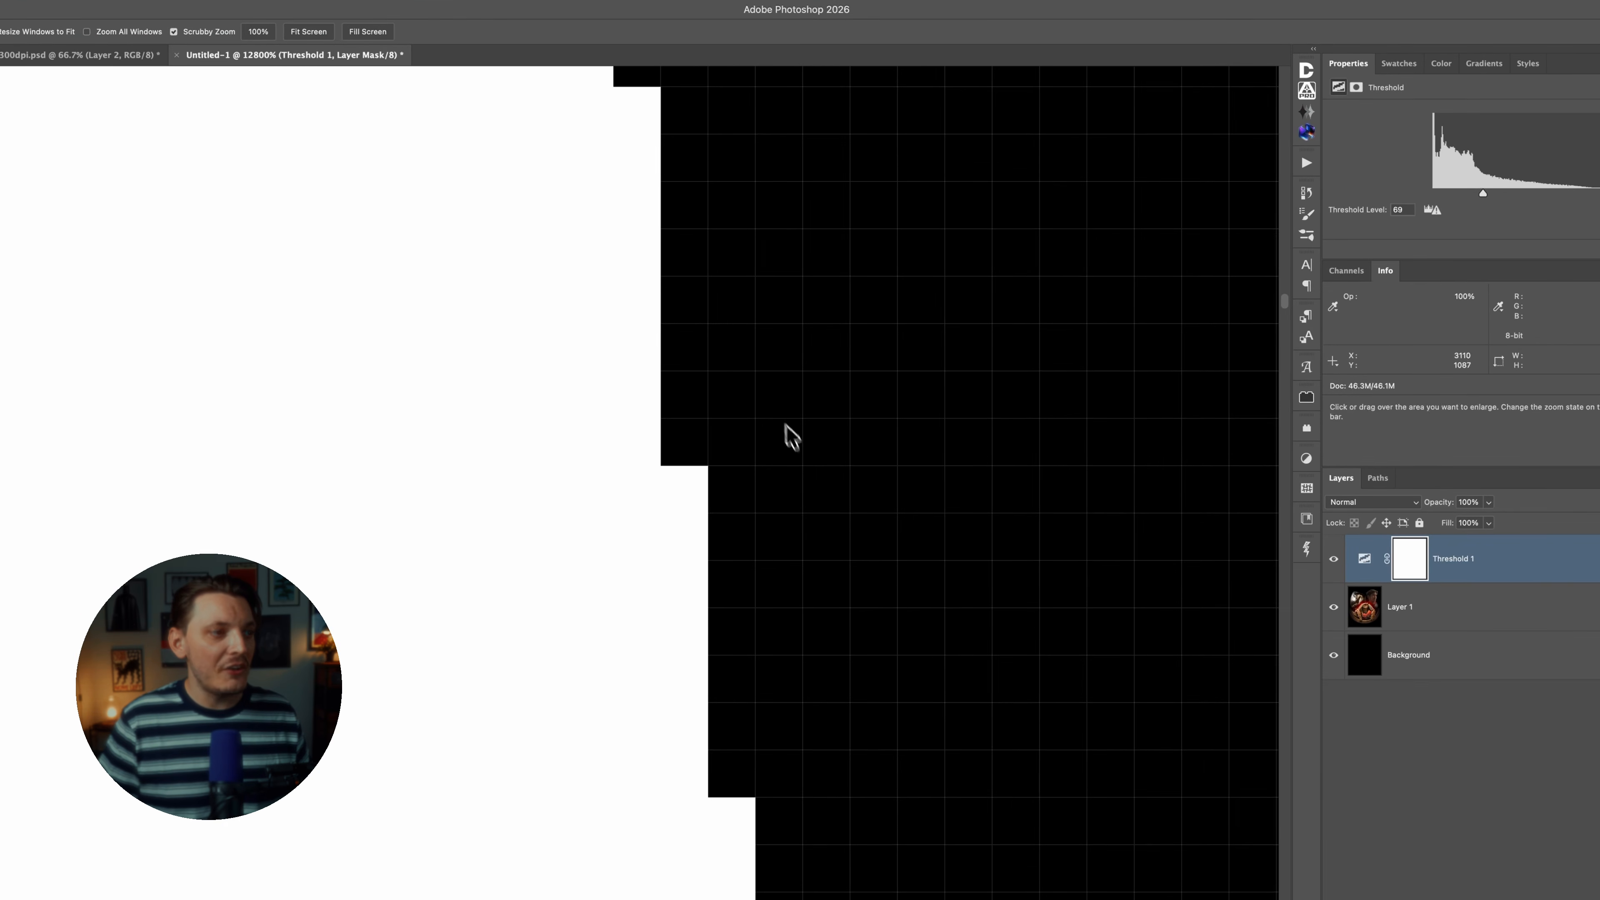
{"action": "left_click_drag", "start_coordinate": [668, 448], "coordinate": [889, 745]}
{"action": "left_click_drag", "start_coordinate": [860, 418], "coordinate": [808, 402]}
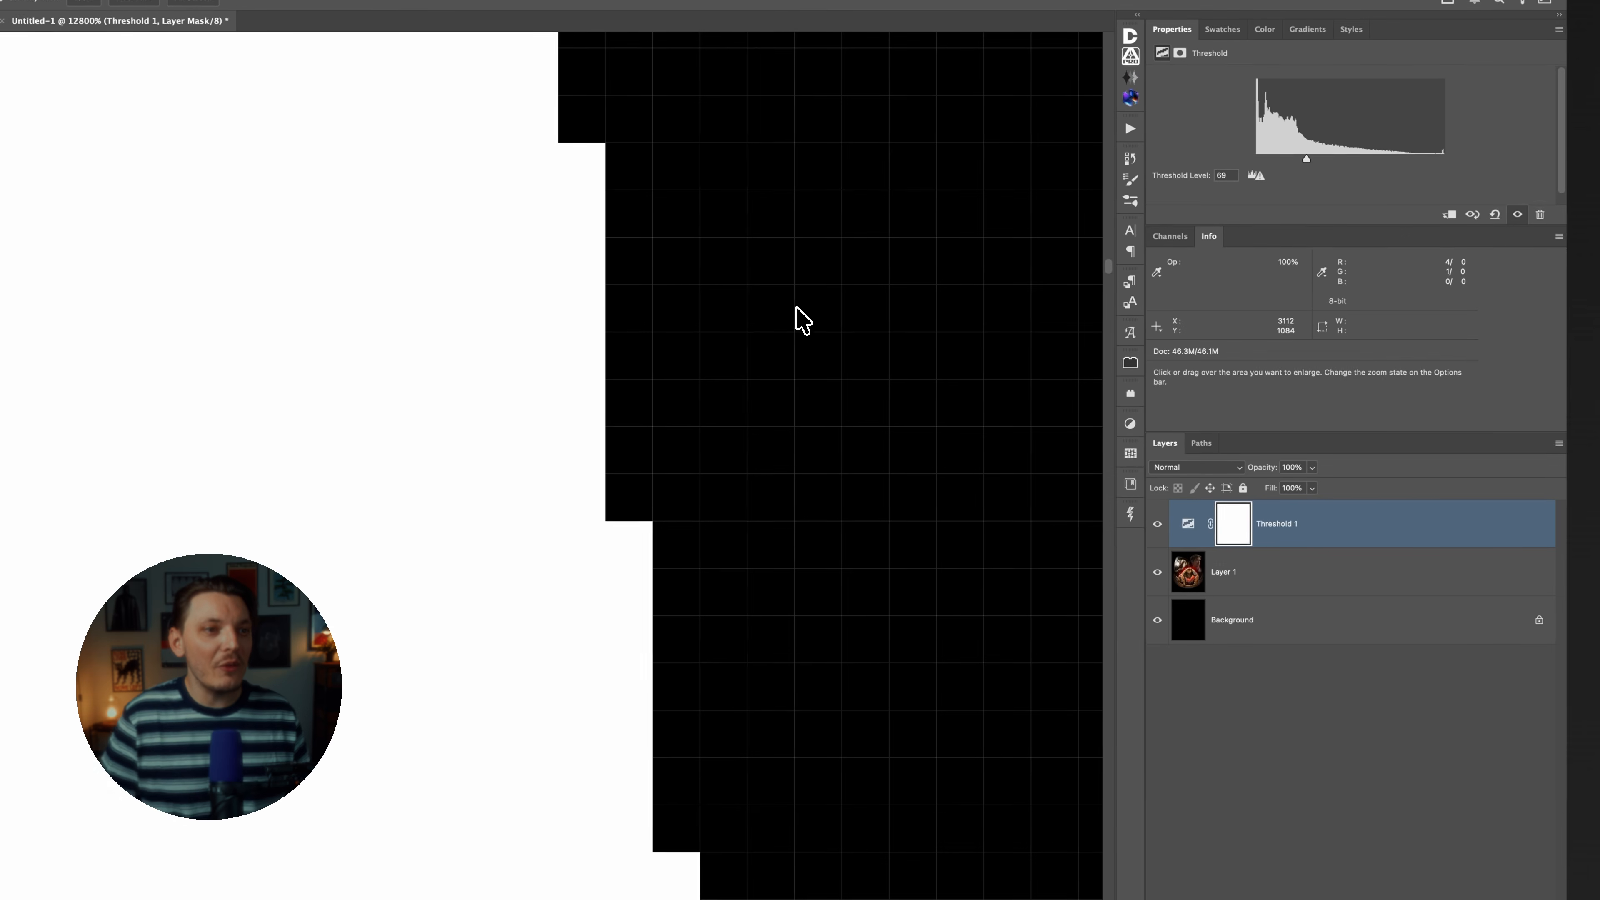
{"action": "scroll", "coordinate": [653, 291], "scroll_direction": "down", "scroll_amount": 11}
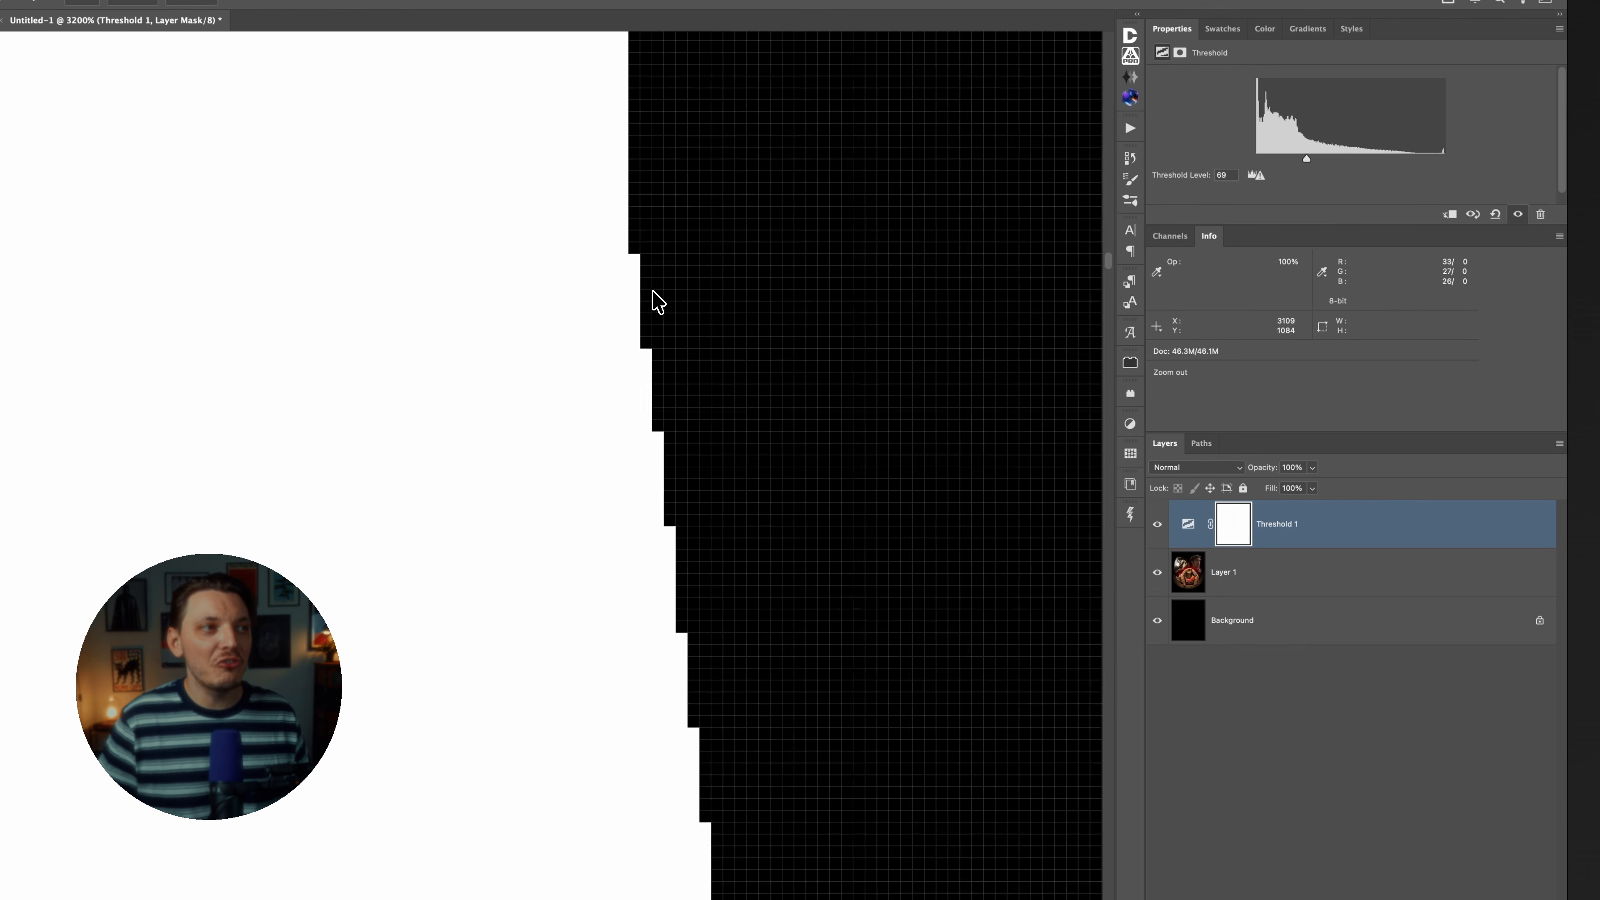
{"action": "scroll", "coordinate": [653, 291], "scroll_direction": "down", "scroll_amount": 2}
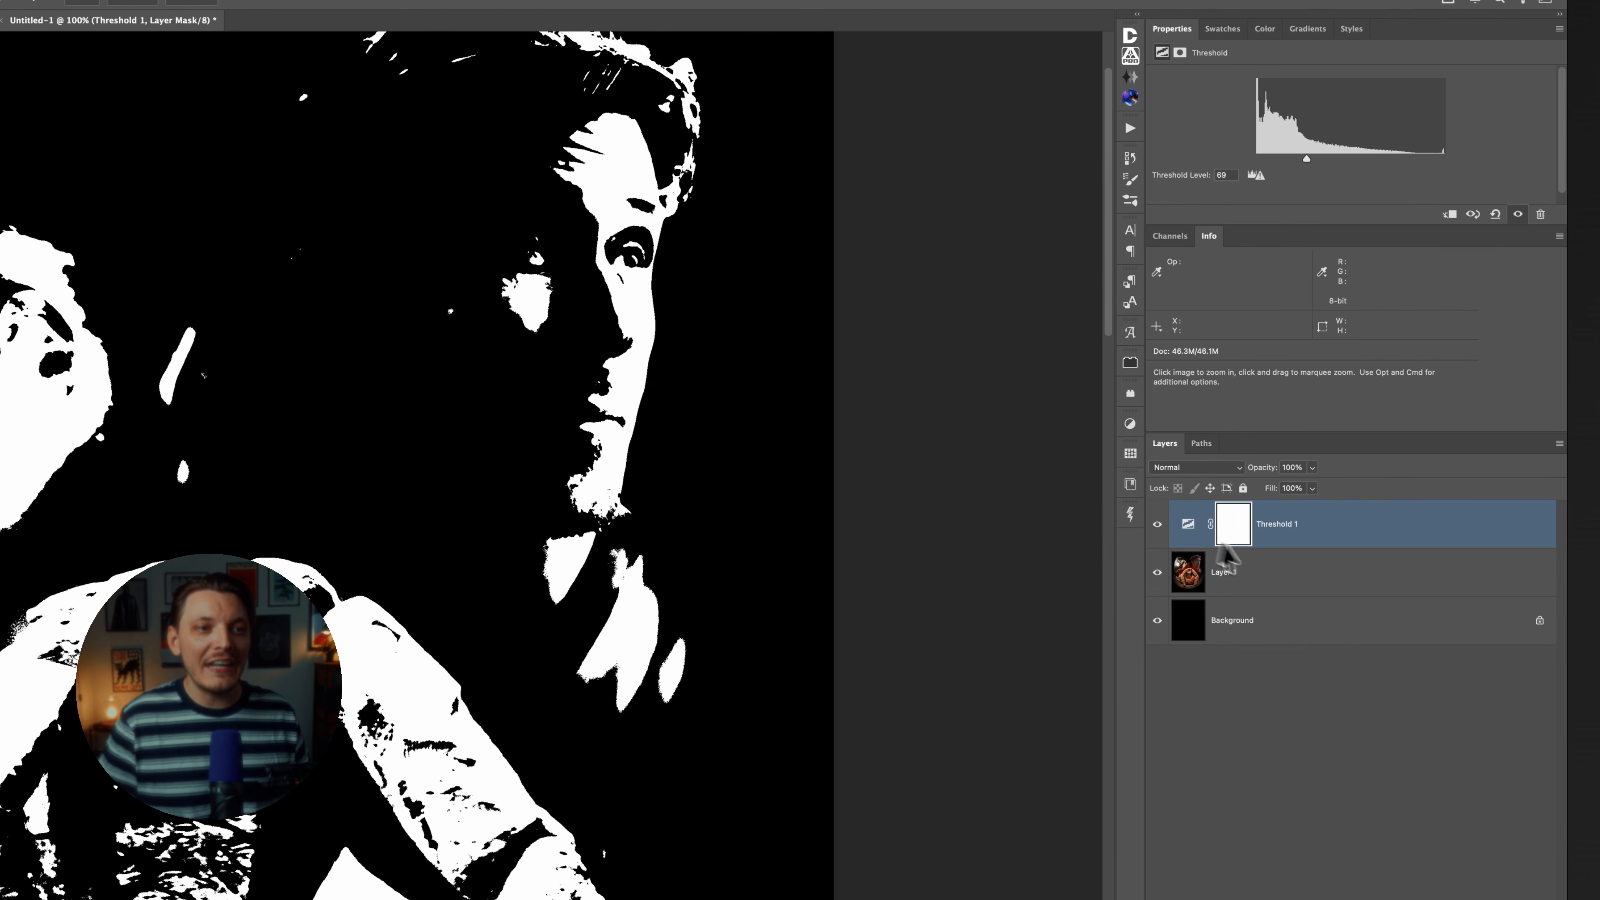
Add a Grain adjustment layer between Layer 1 and the Threshold layer, with the grain amount at 40.
{"action": "left_click", "coordinate": [1266, 573]}
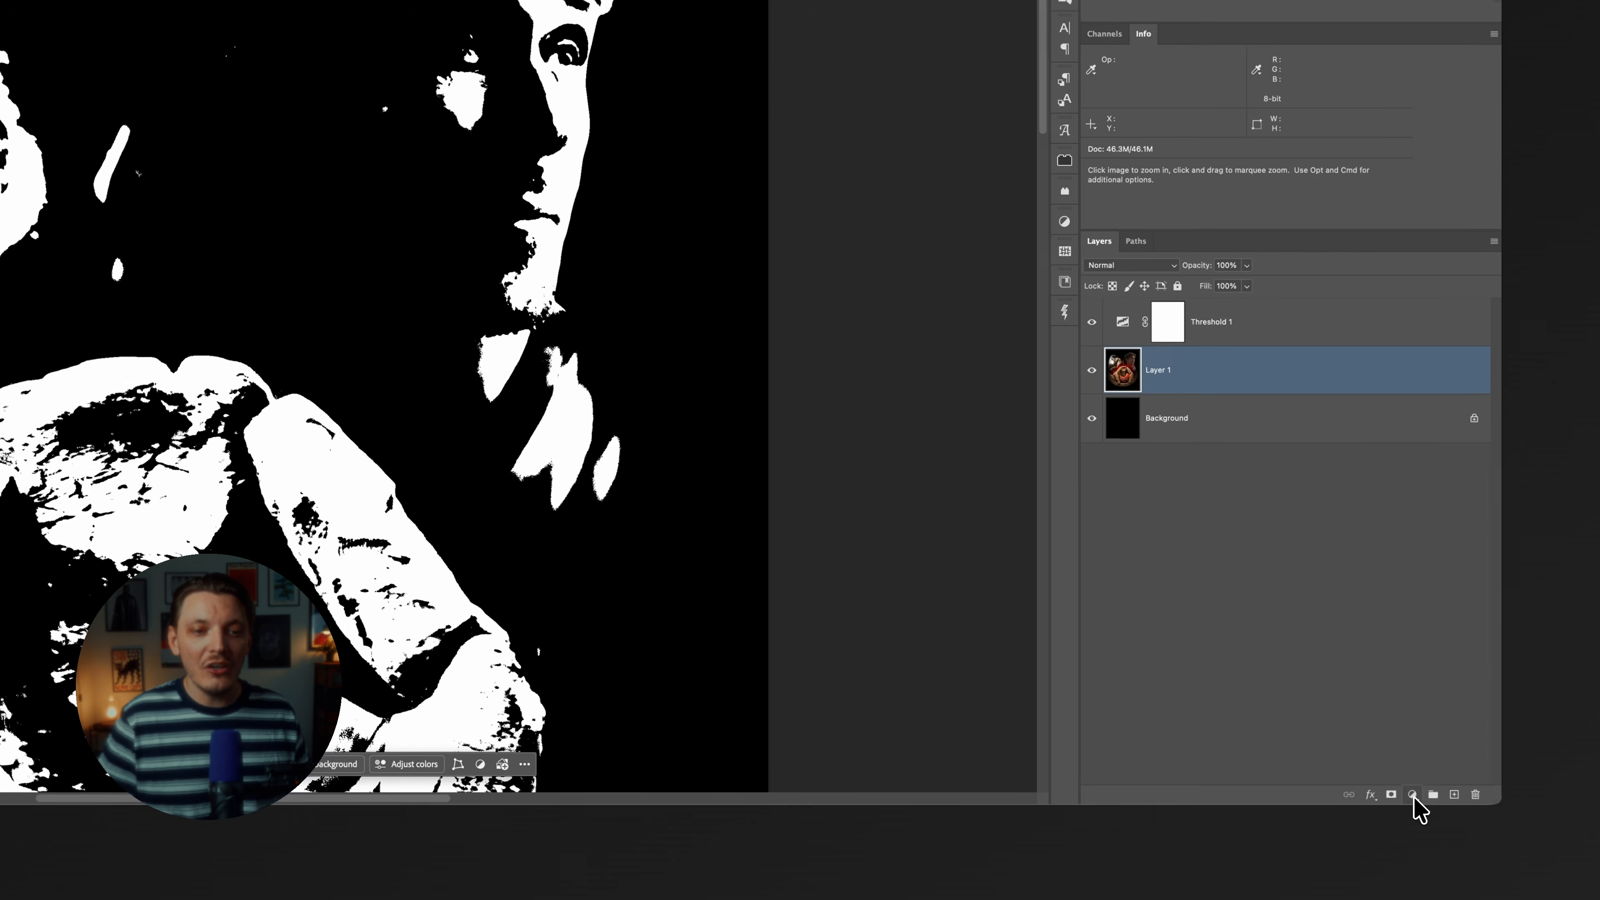
{"action": "left_click", "coordinate": [1413, 795]}
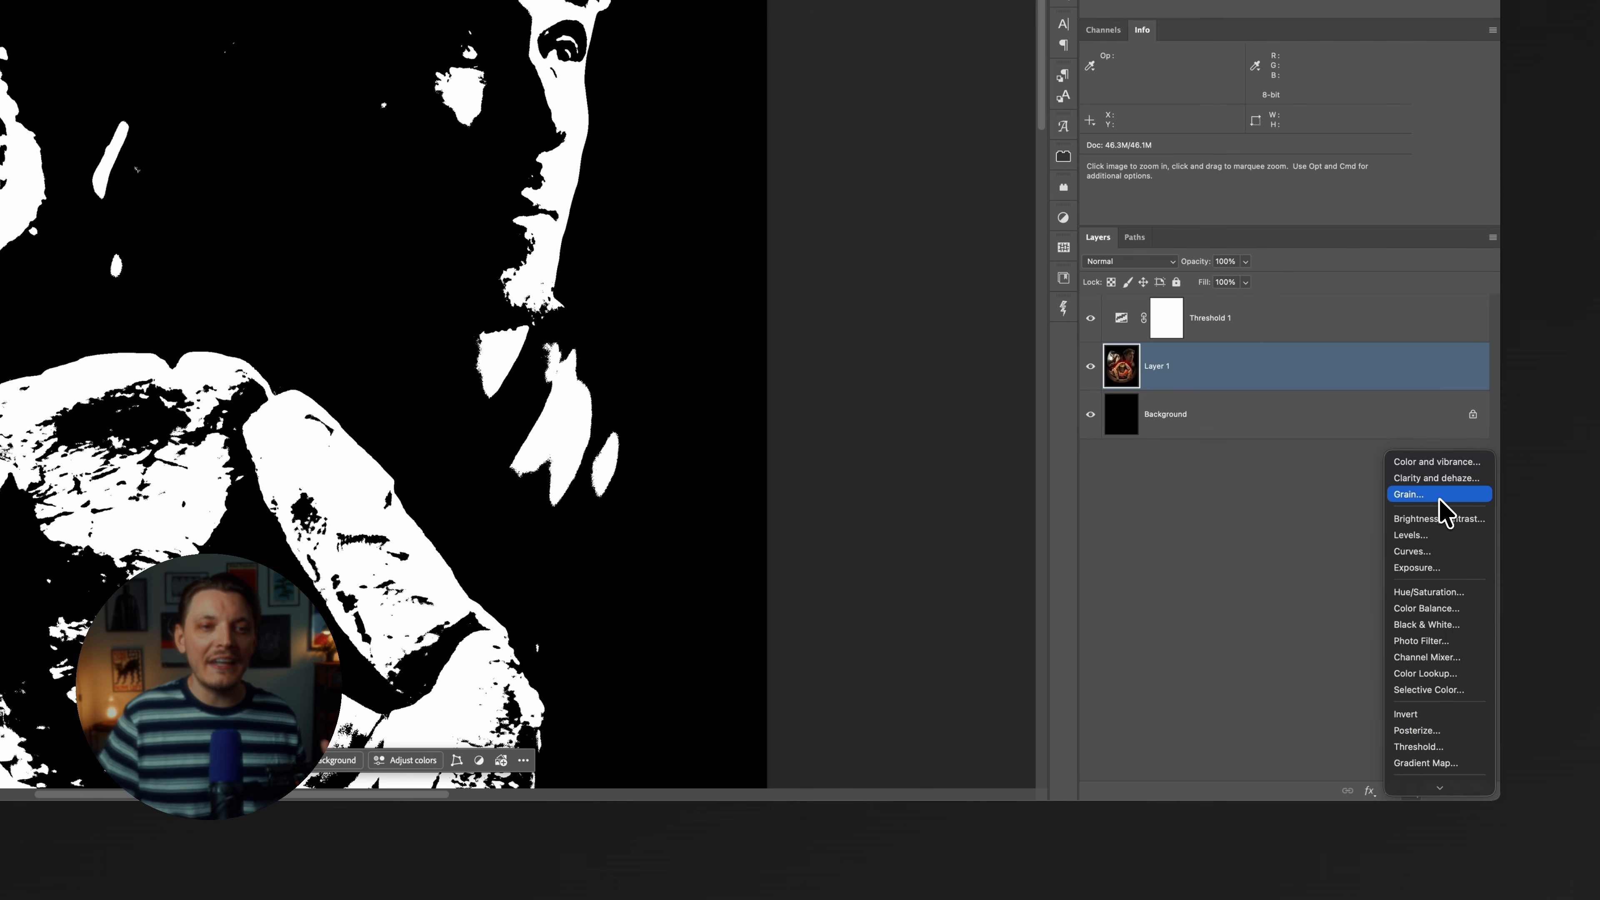
{"action": "left_click", "coordinate": [1439, 496]}
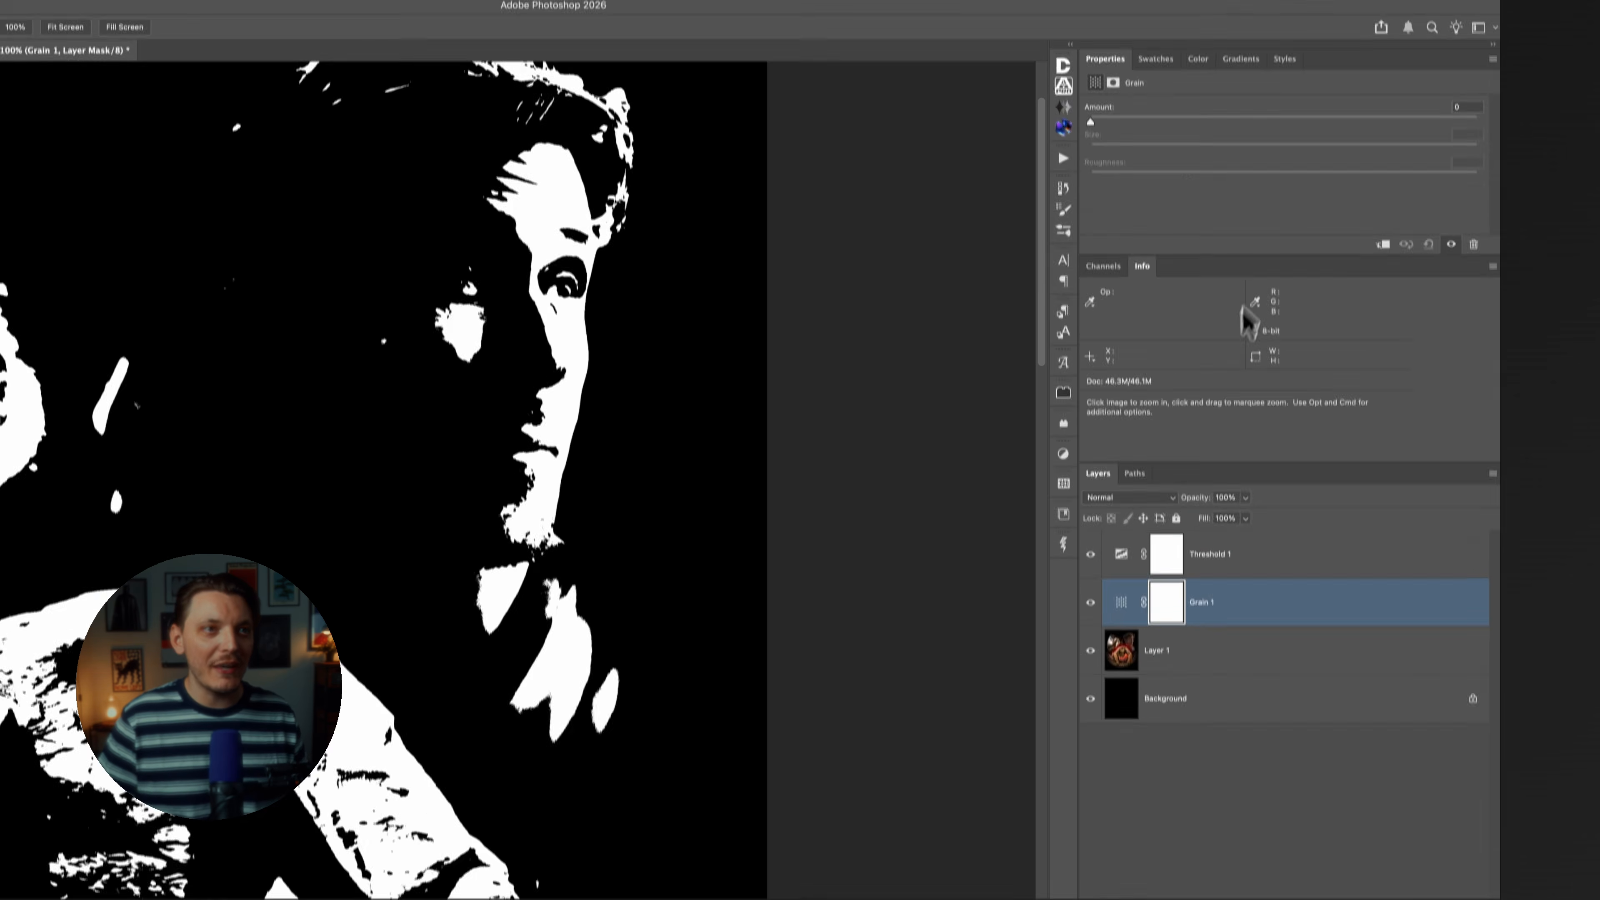
{"action": "left_click_drag", "start_coordinate": [1120, 206], "coordinate": [1275, 205]}
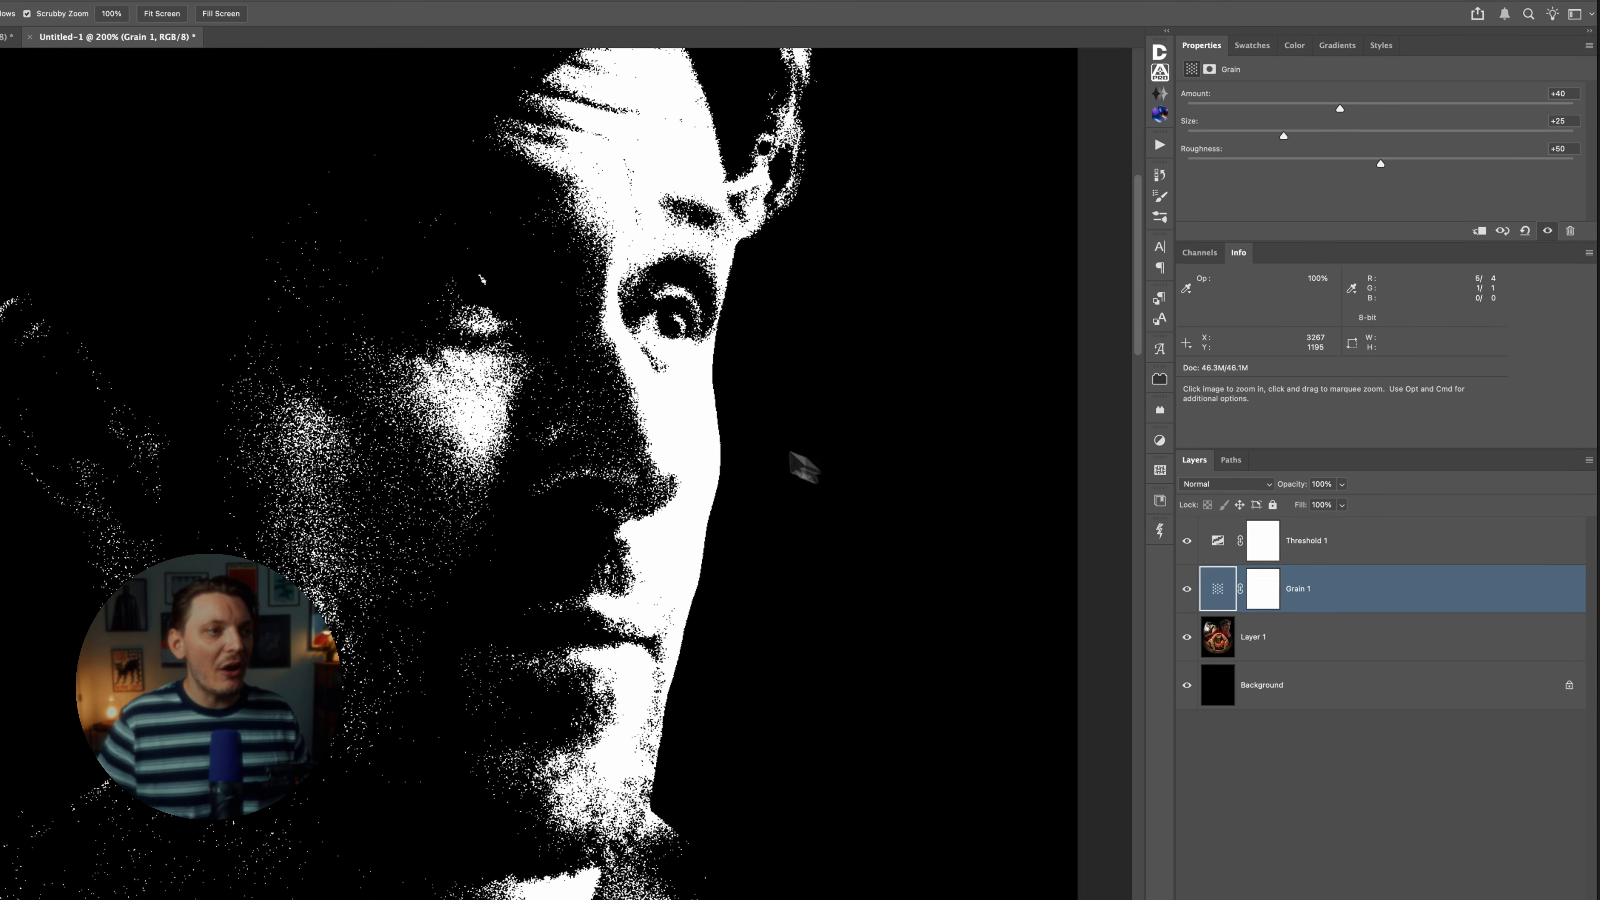
Examine the grainy face edge at pixel level, and compare the whole poster with the Grain and Threshold layers hidden.
{"action": "left_click", "coordinate": [825, 467]}
{"action": "left_click", "coordinate": [825, 468]}
{"action": "left_click_drag", "start_coordinate": [650, 401], "coordinate": [651, 406]}
{"action": "left_click_drag", "start_coordinate": [704, 302], "coordinate": [755, 281]}
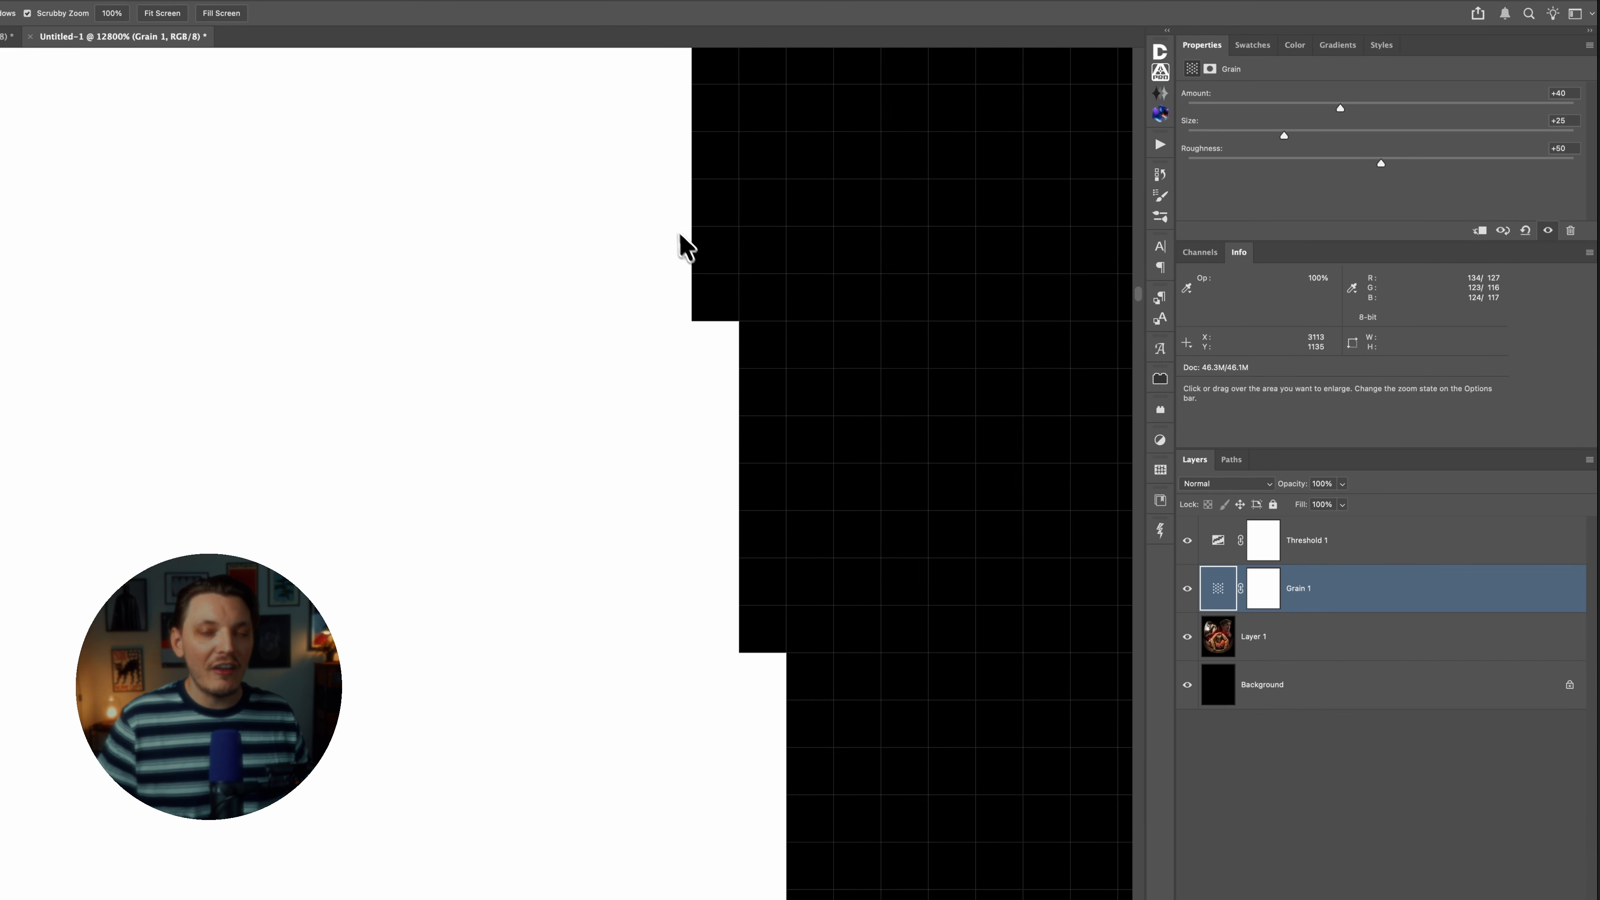
{"action": "left_click_drag", "start_coordinate": [691, 478], "coordinate": [683, 477]}
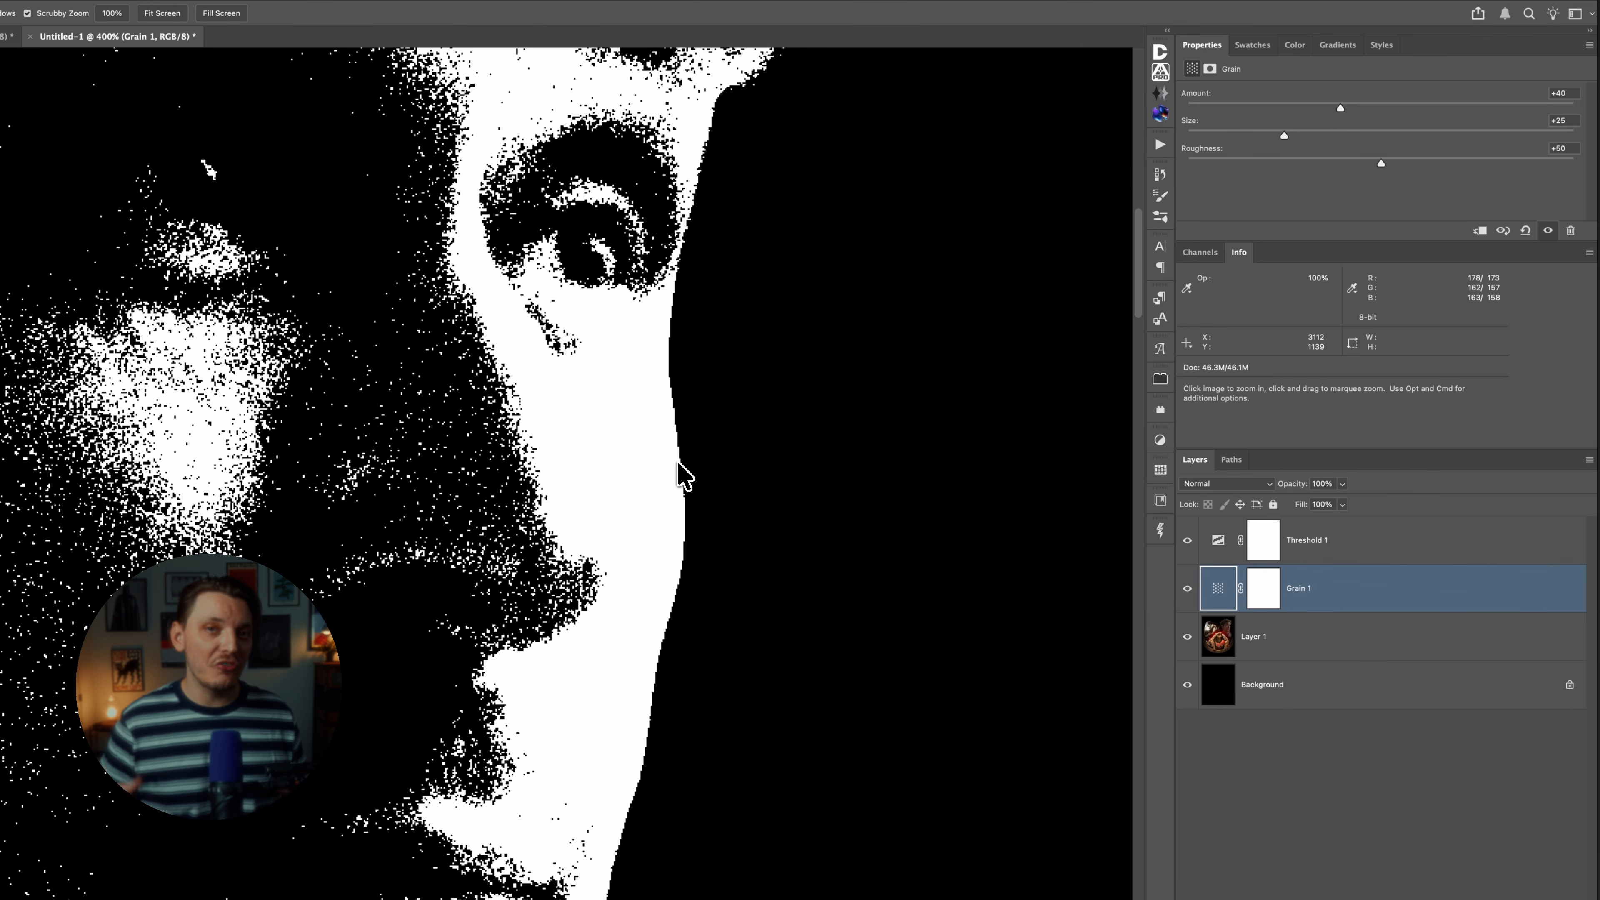
{"action": "key", "text": "super+0"}
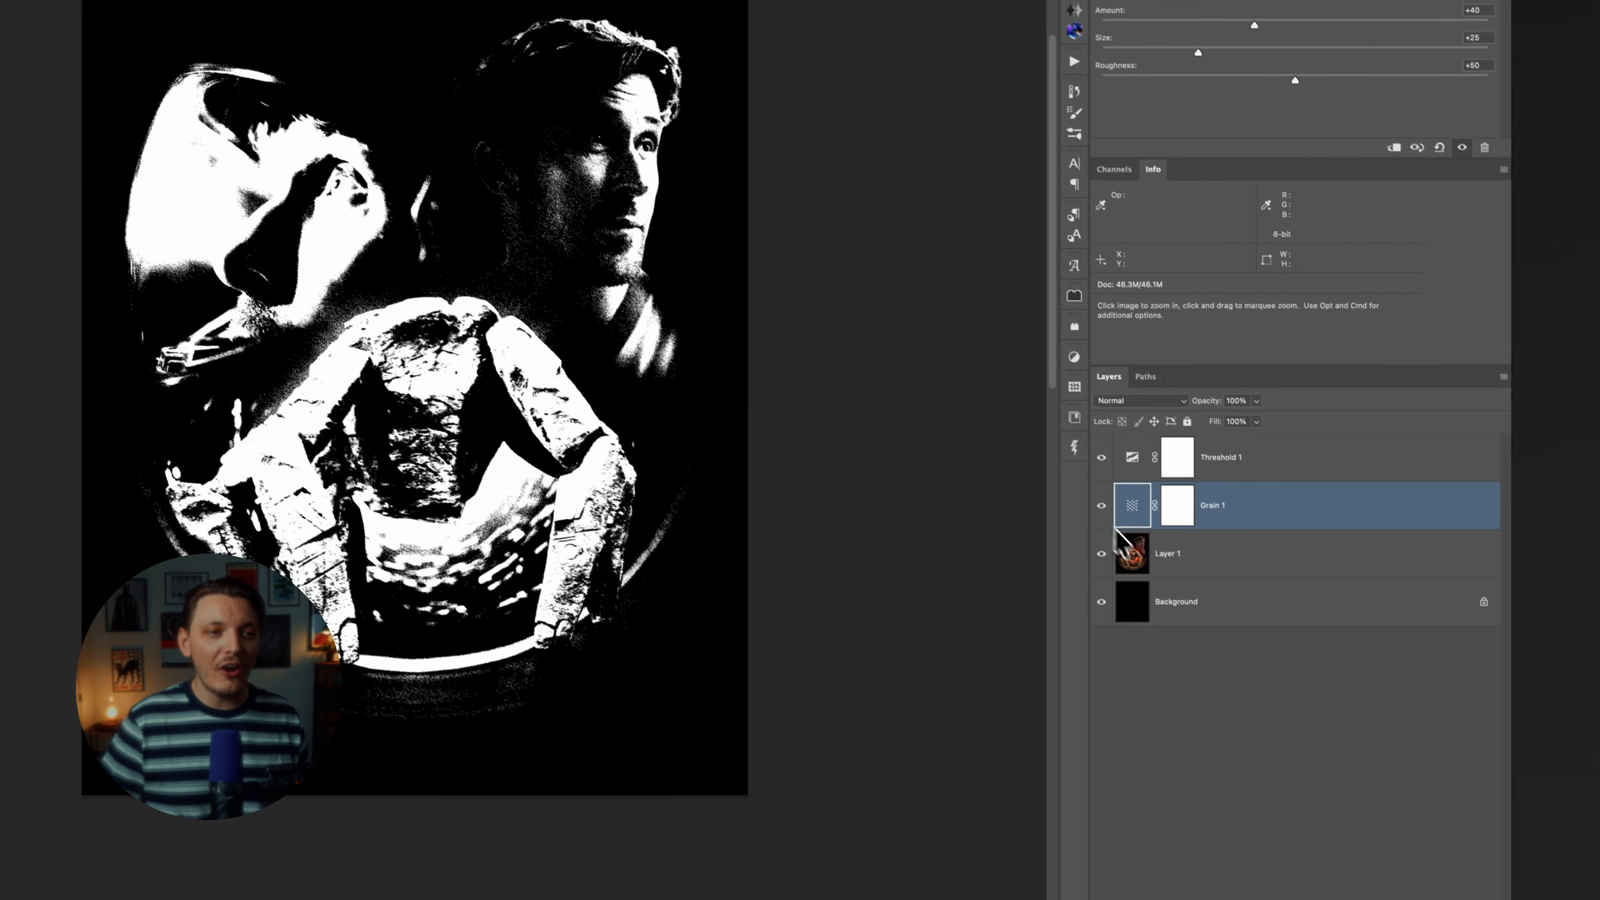
{"action": "left_click", "coordinate": [1188, 589]}
{"action": "left_click", "coordinate": [1187, 540]}
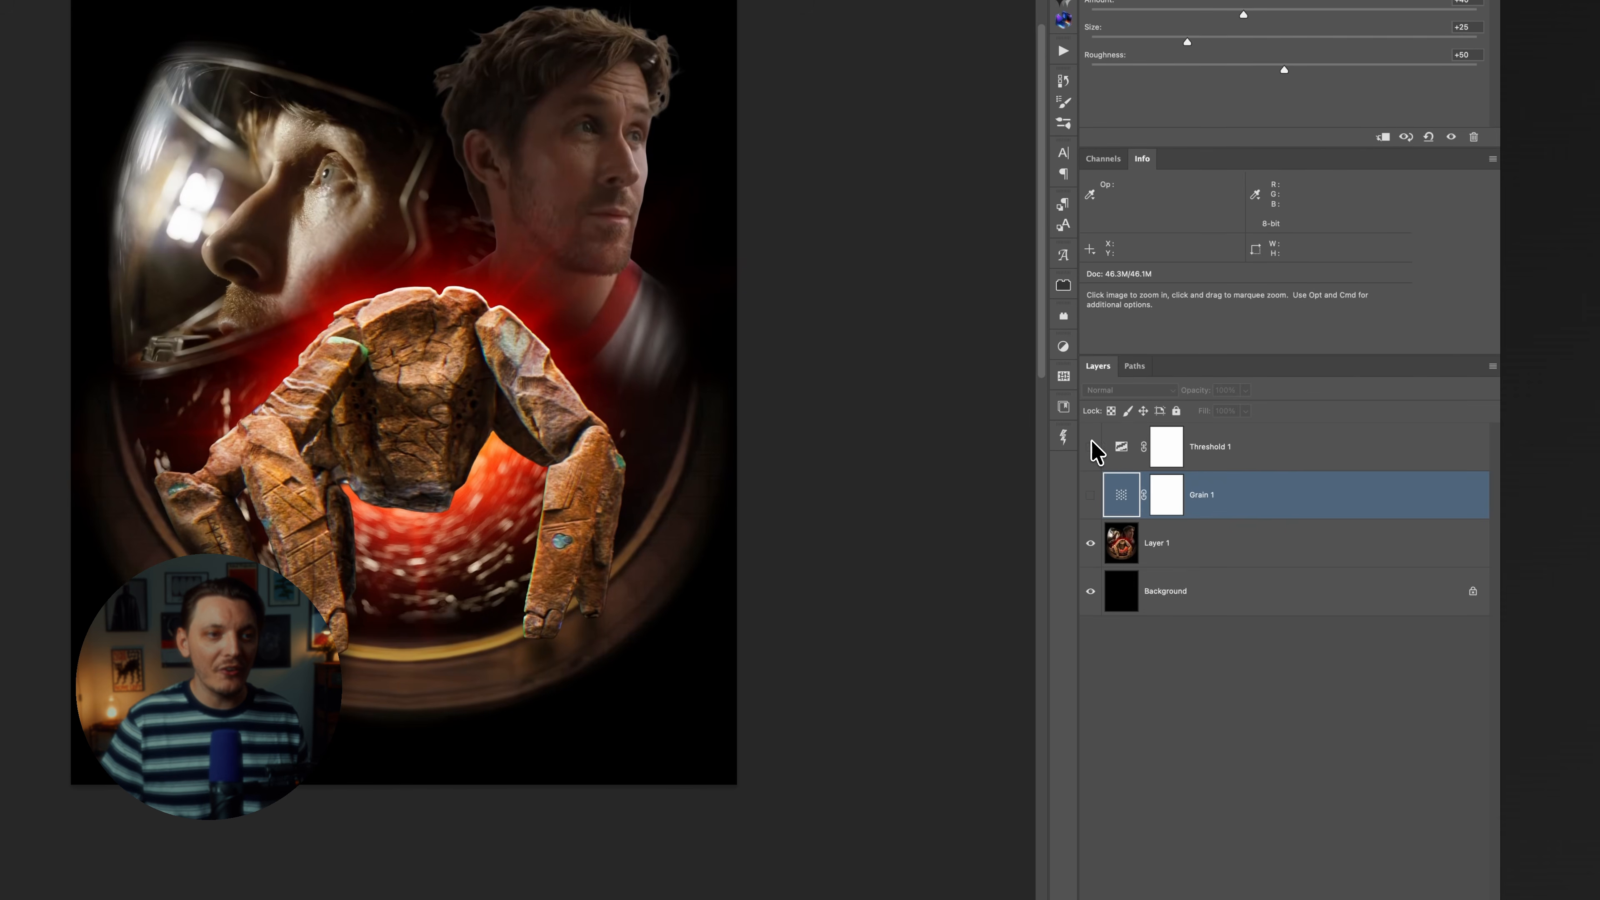
{"action": "left_click_drag", "start_coordinate": [1091, 445], "coordinate": [1095, 494]}
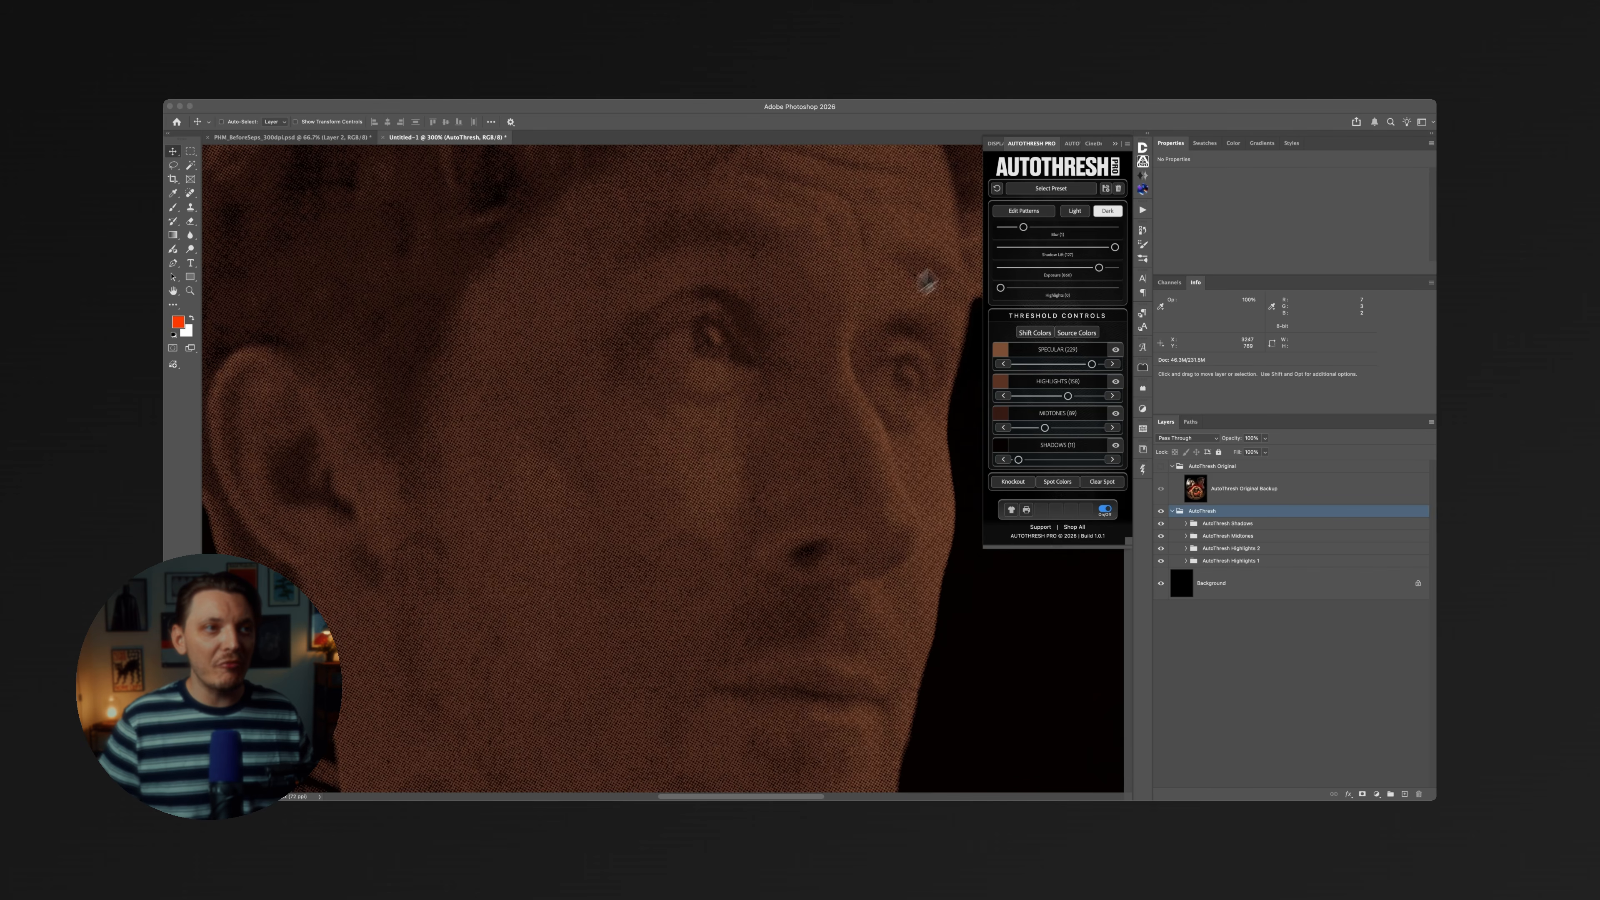
Apply the ATP LOGO v1 preset to the artwork in AutoThresh Pro.
{"action": "left_click", "coordinate": [1043, 215]}
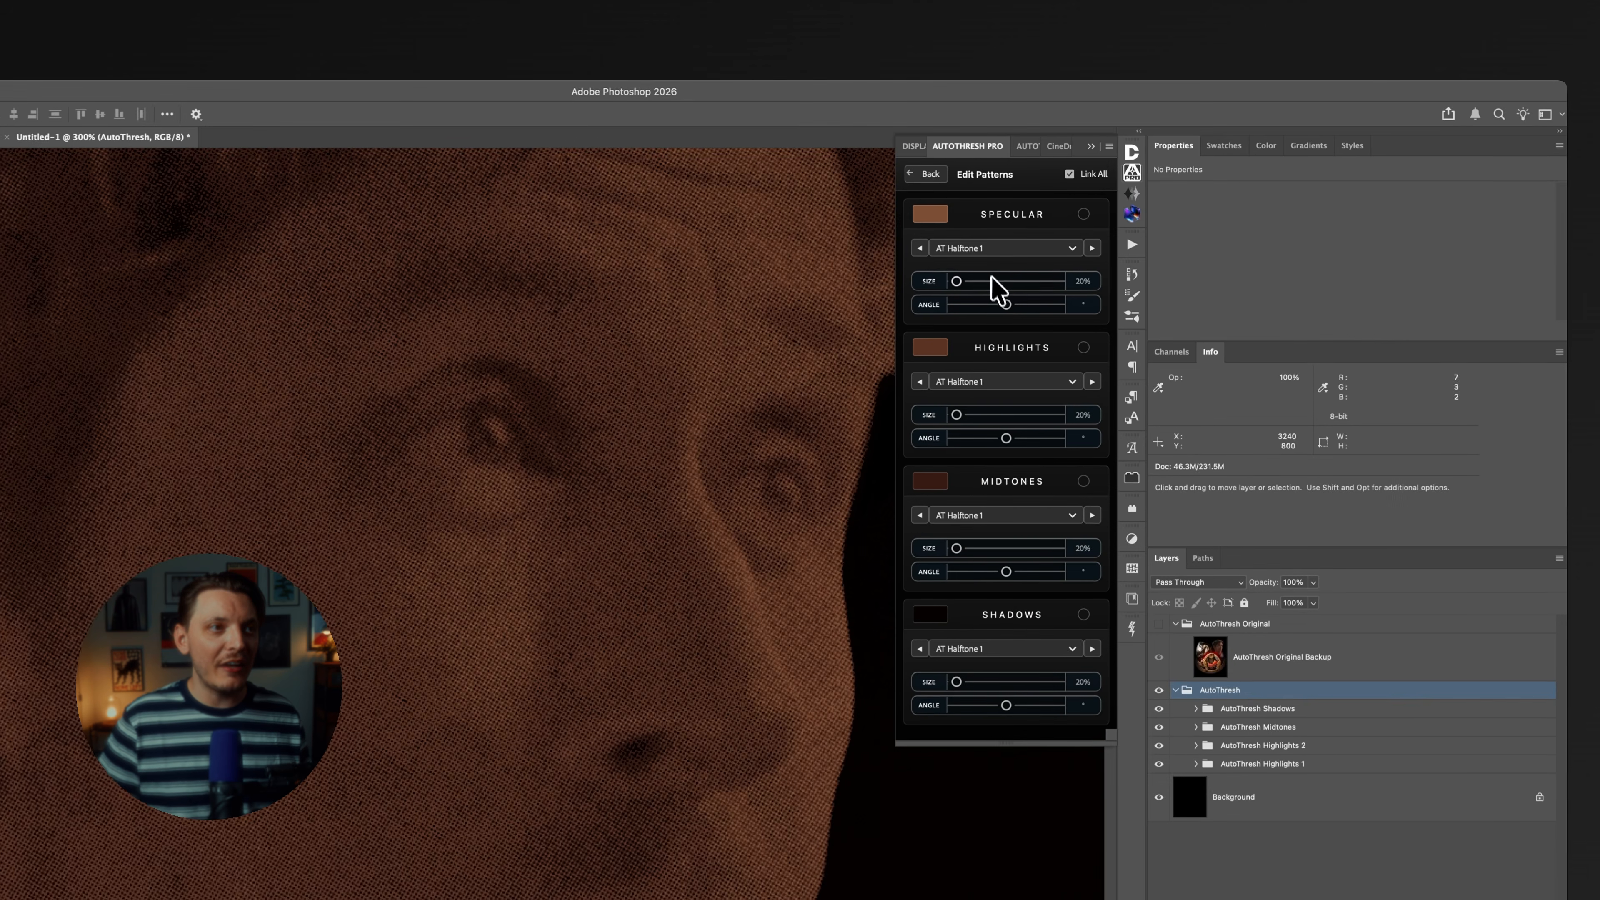
{"action": "left_click", "coordinate": [998, 162]}
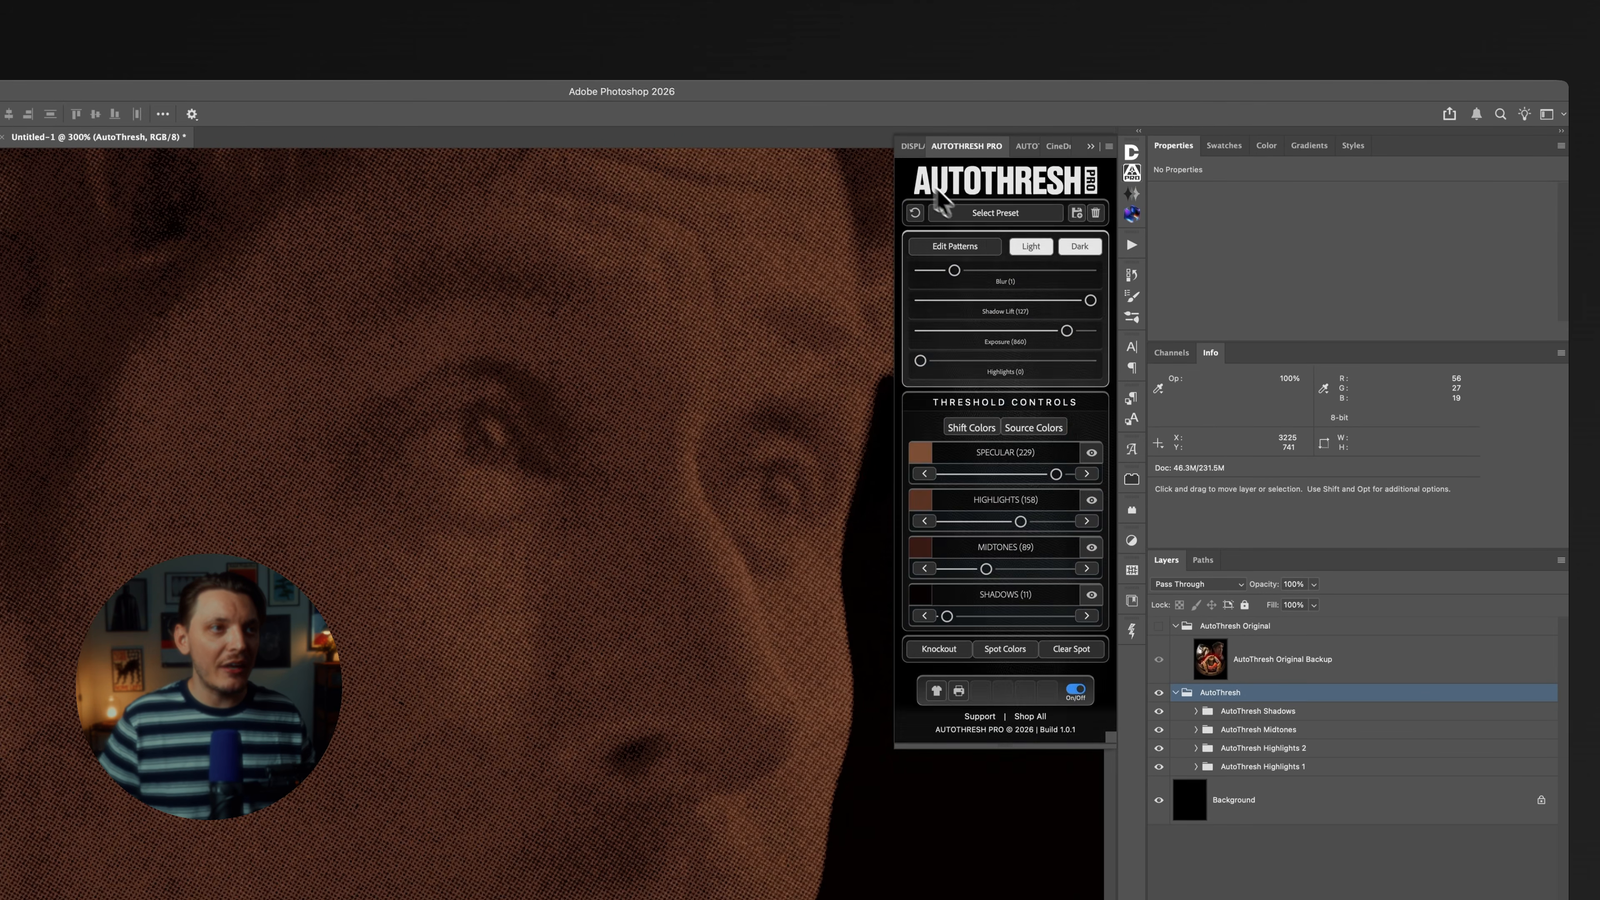
{"action": "left_click", "coordinate": [987, 214]}
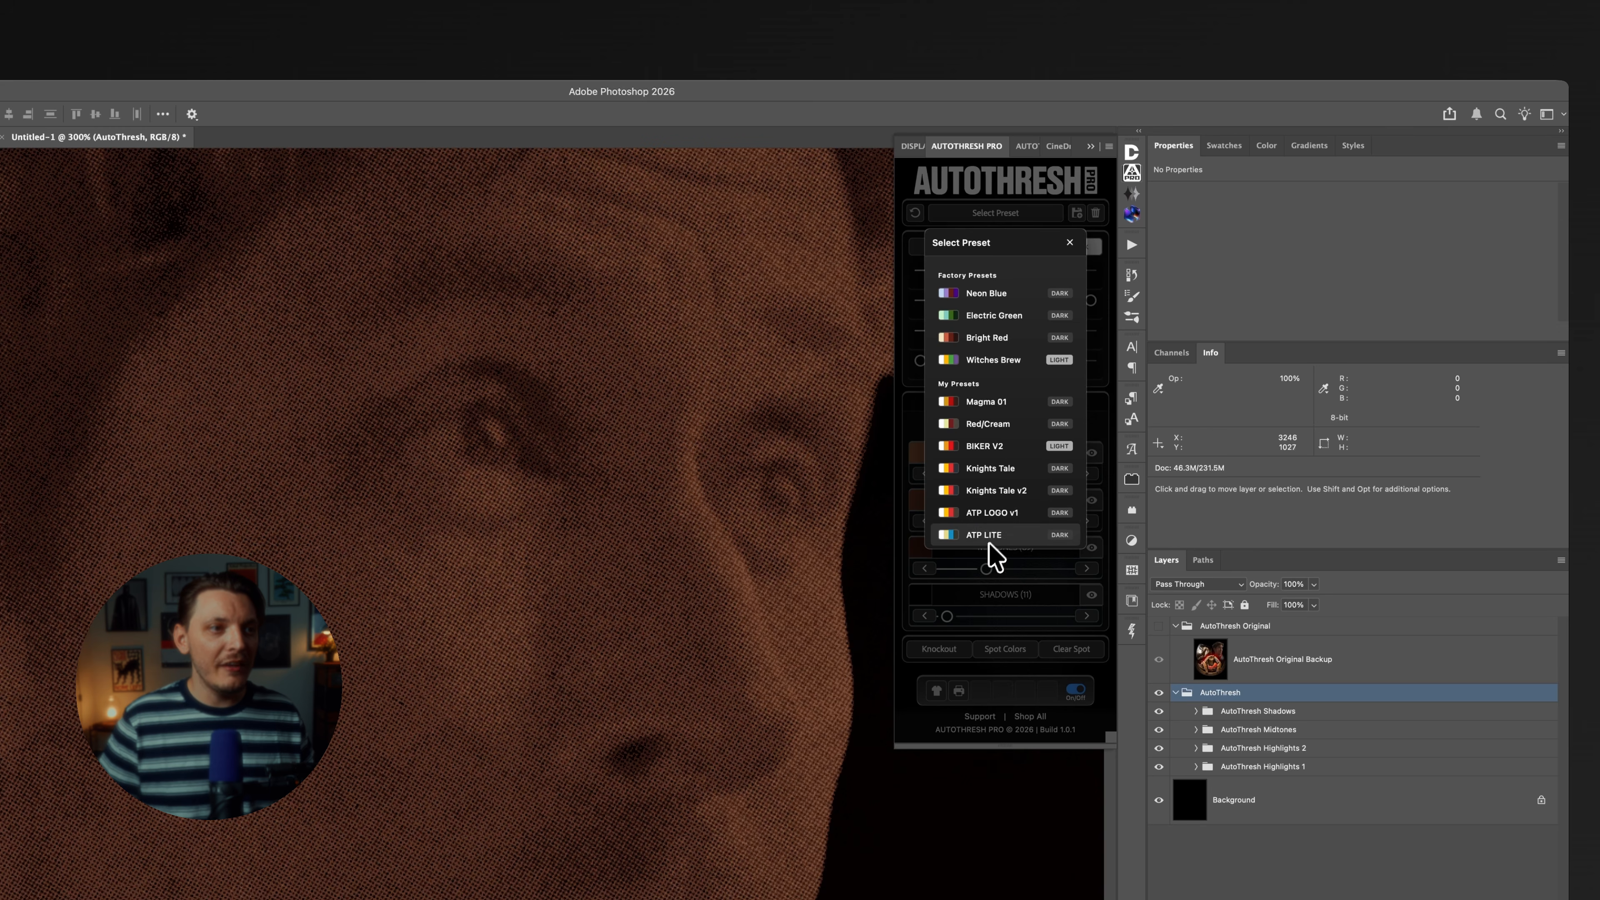
{"action": "left_click", "coordinate": [1001, 514]}
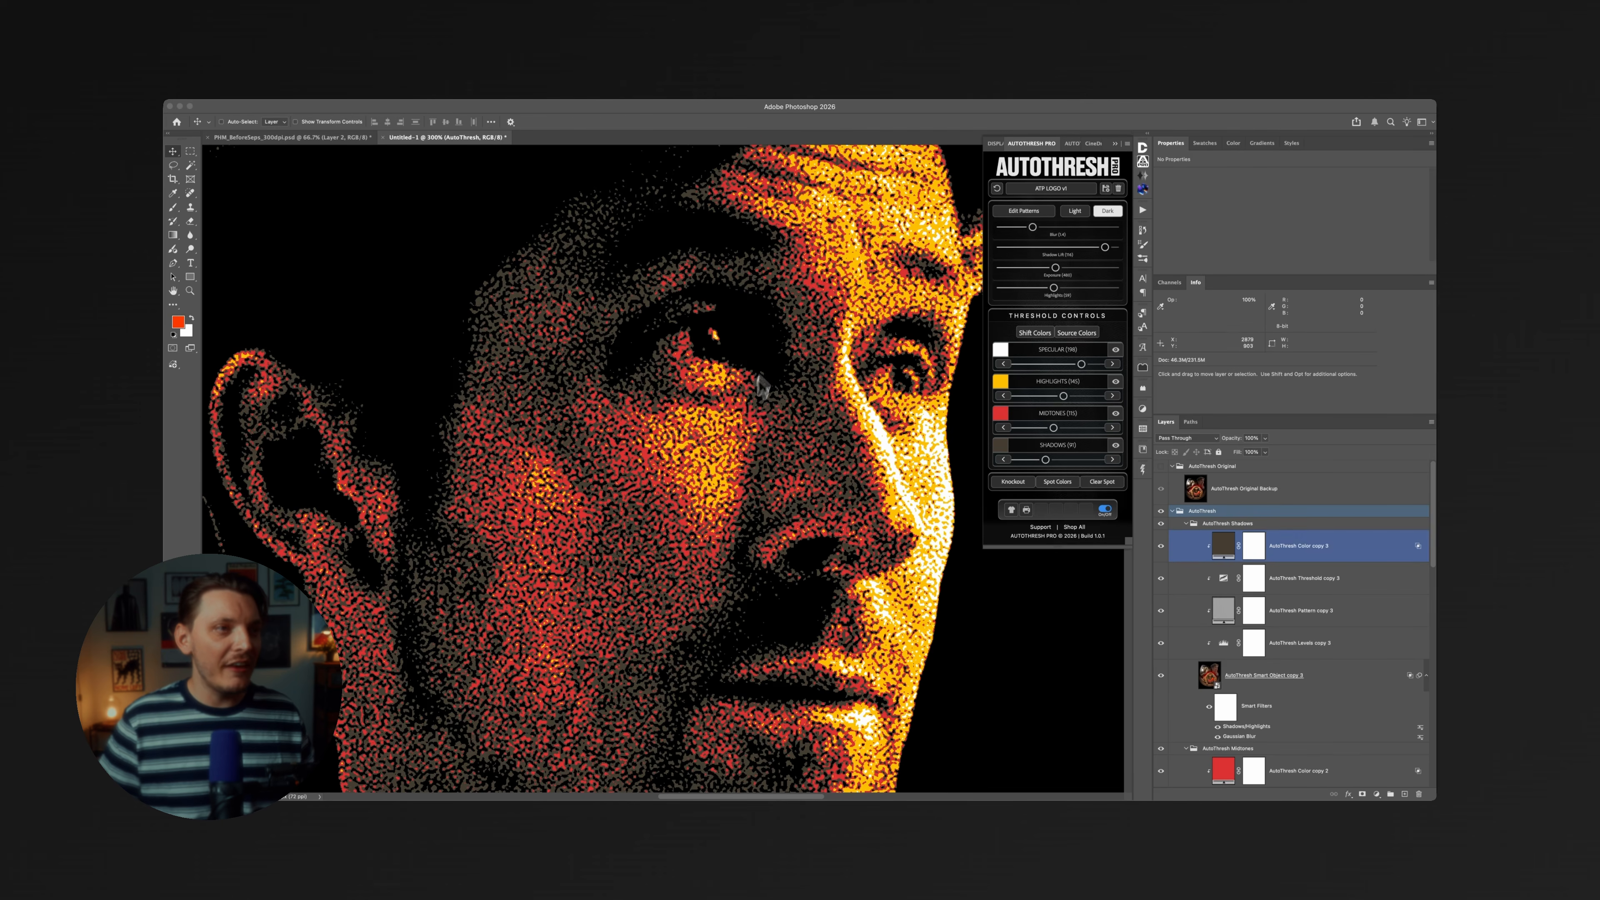
Set the size of the linked AT Emulsion 1 patterns to 64% for all four tones.
{"action": "left_click", "coordinate": [1020, 211]}
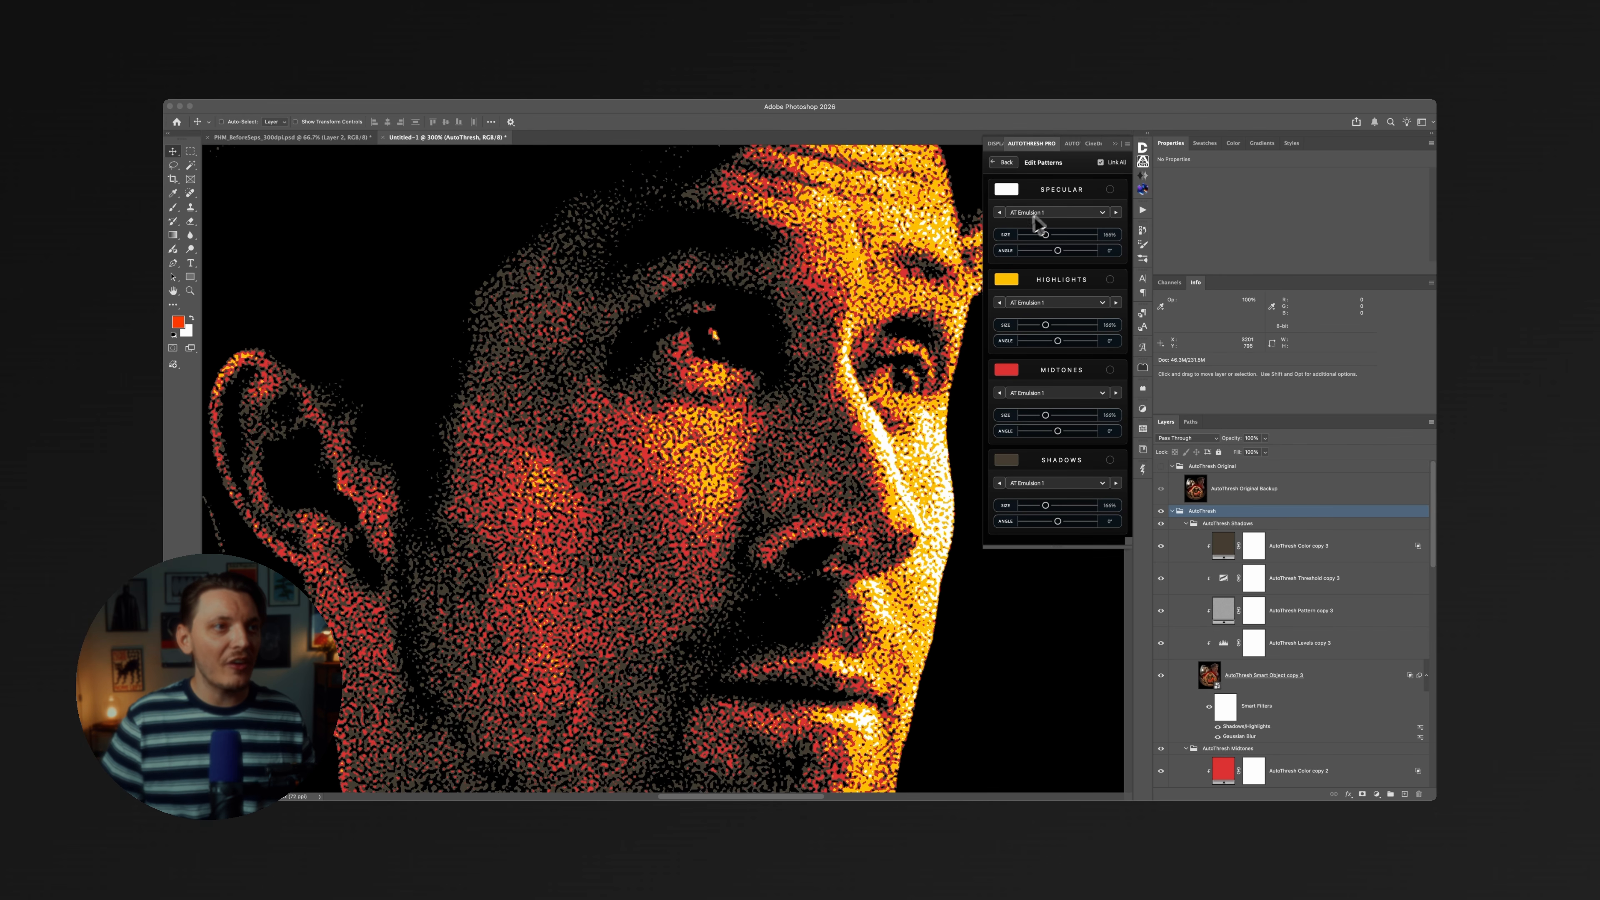
{"action": "left_click", "coordinate": [1032, 235]}
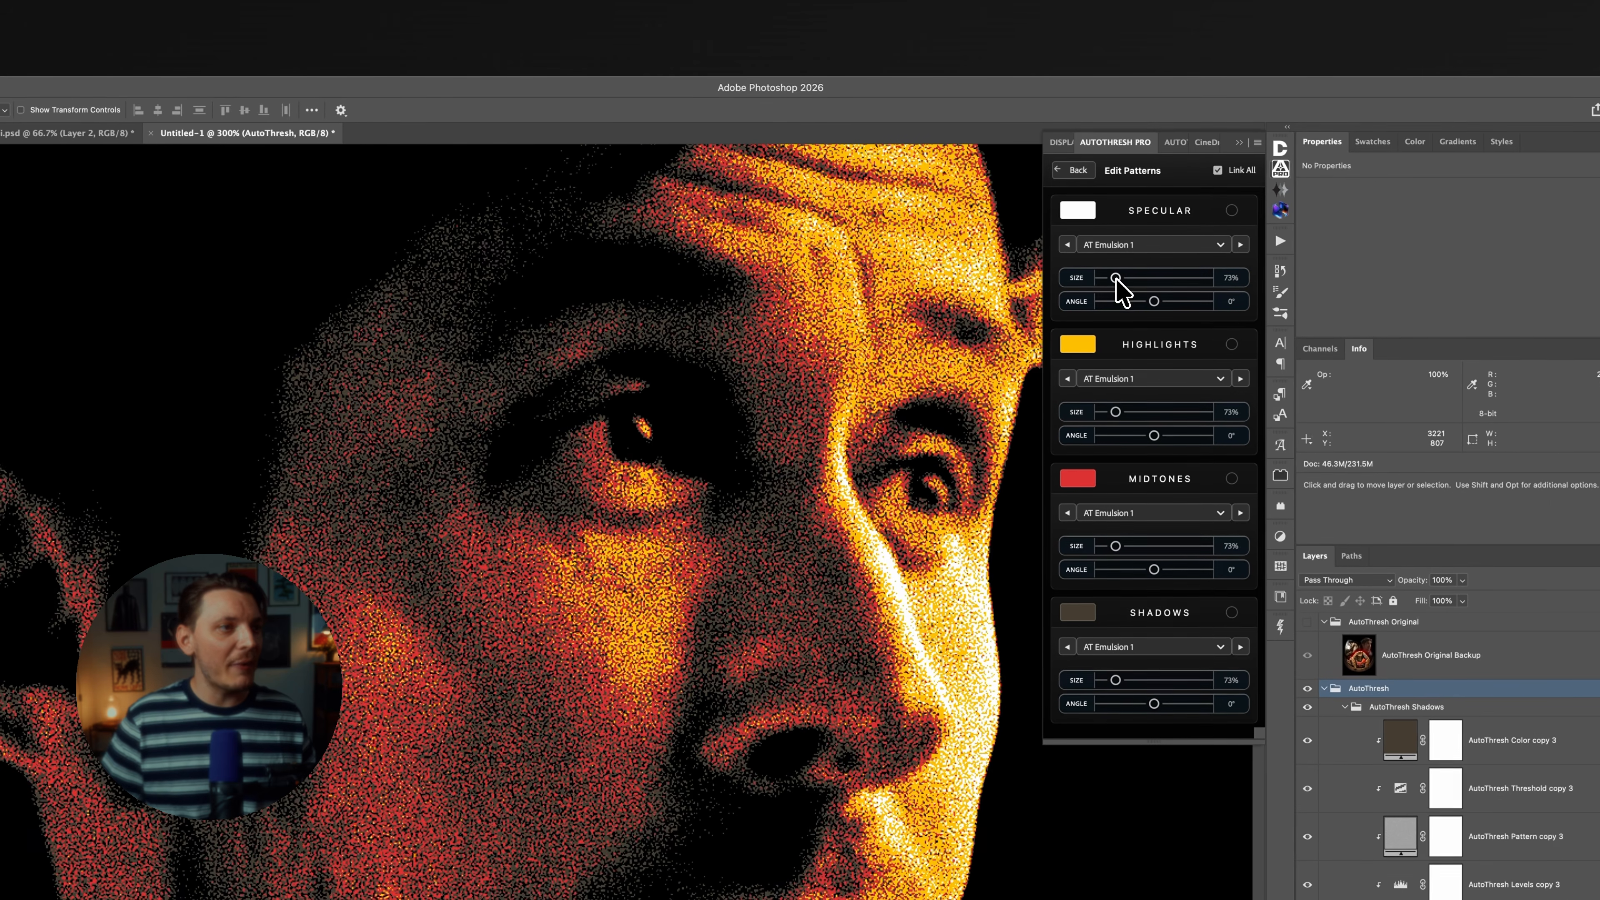
{"action": "left_click_drag", "start_coordinate": [1116, 278], "coordinate": [1113, 278]}
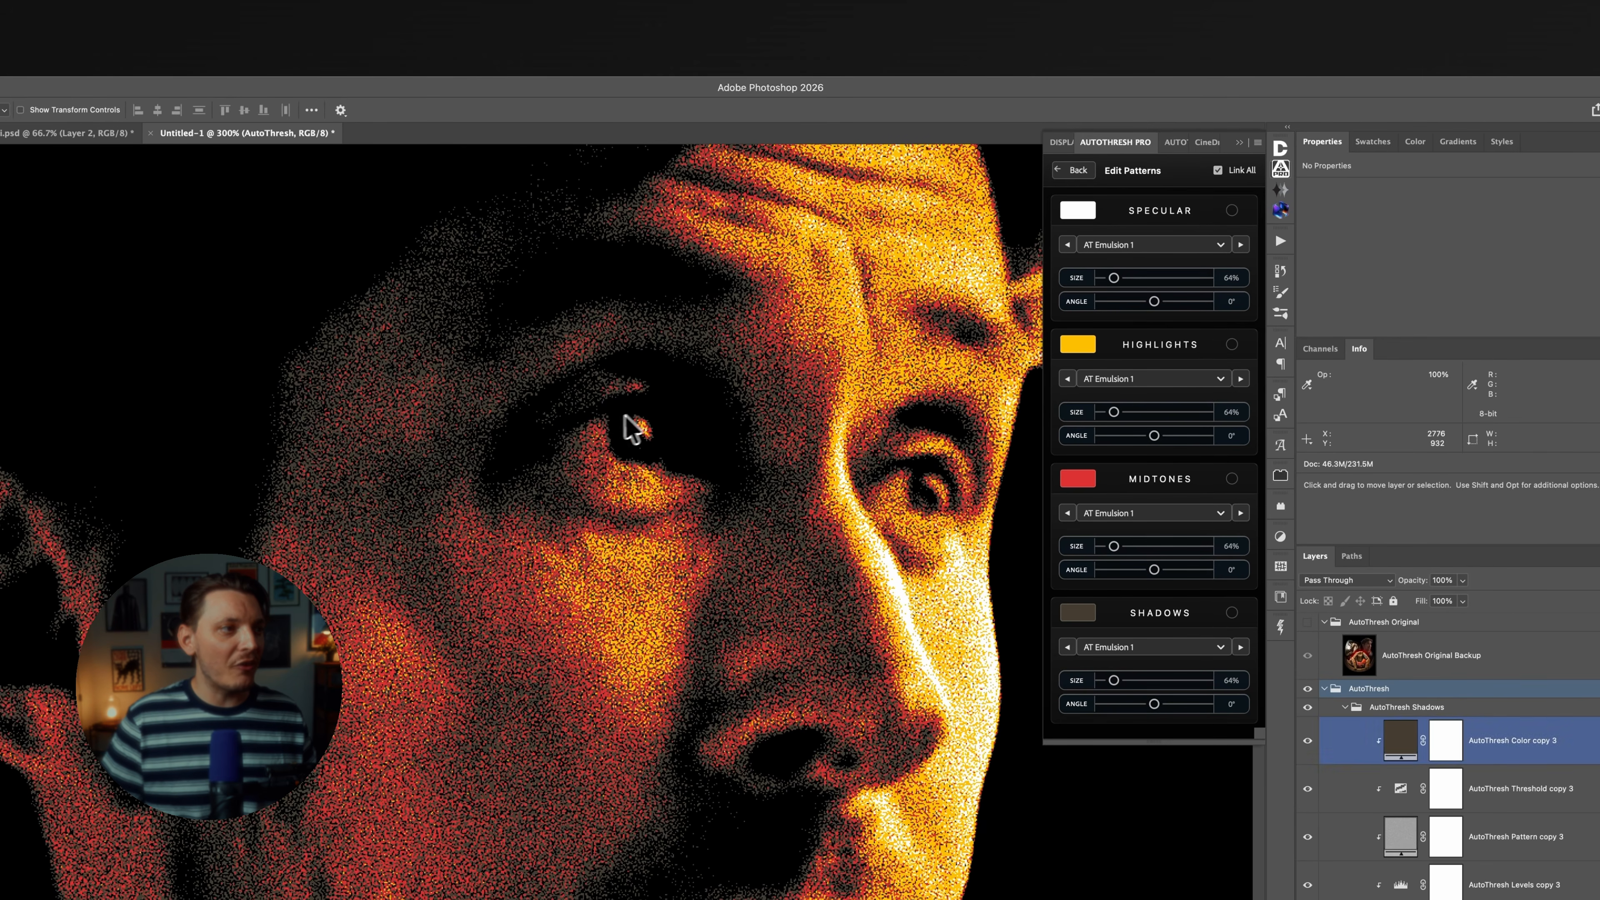
Increase the linked AT Emulsion 1 pattern size slightly and check the texture on the faces up close.
{"action": "left_click", "coordinate": [600, 420], "text": "alt"}
{"action": "left_click", "coordinate": [600, 421], "text": "alt"}
{"action": "left_click", "coordinate": [599, 420], "text": "alt"}
{"action": "left_click", "coordinate": [625, 457]}
{"action": "left_click", "coordinate": [625, 456]}
{"action": "left_click", "coordinate": [624, 458]}
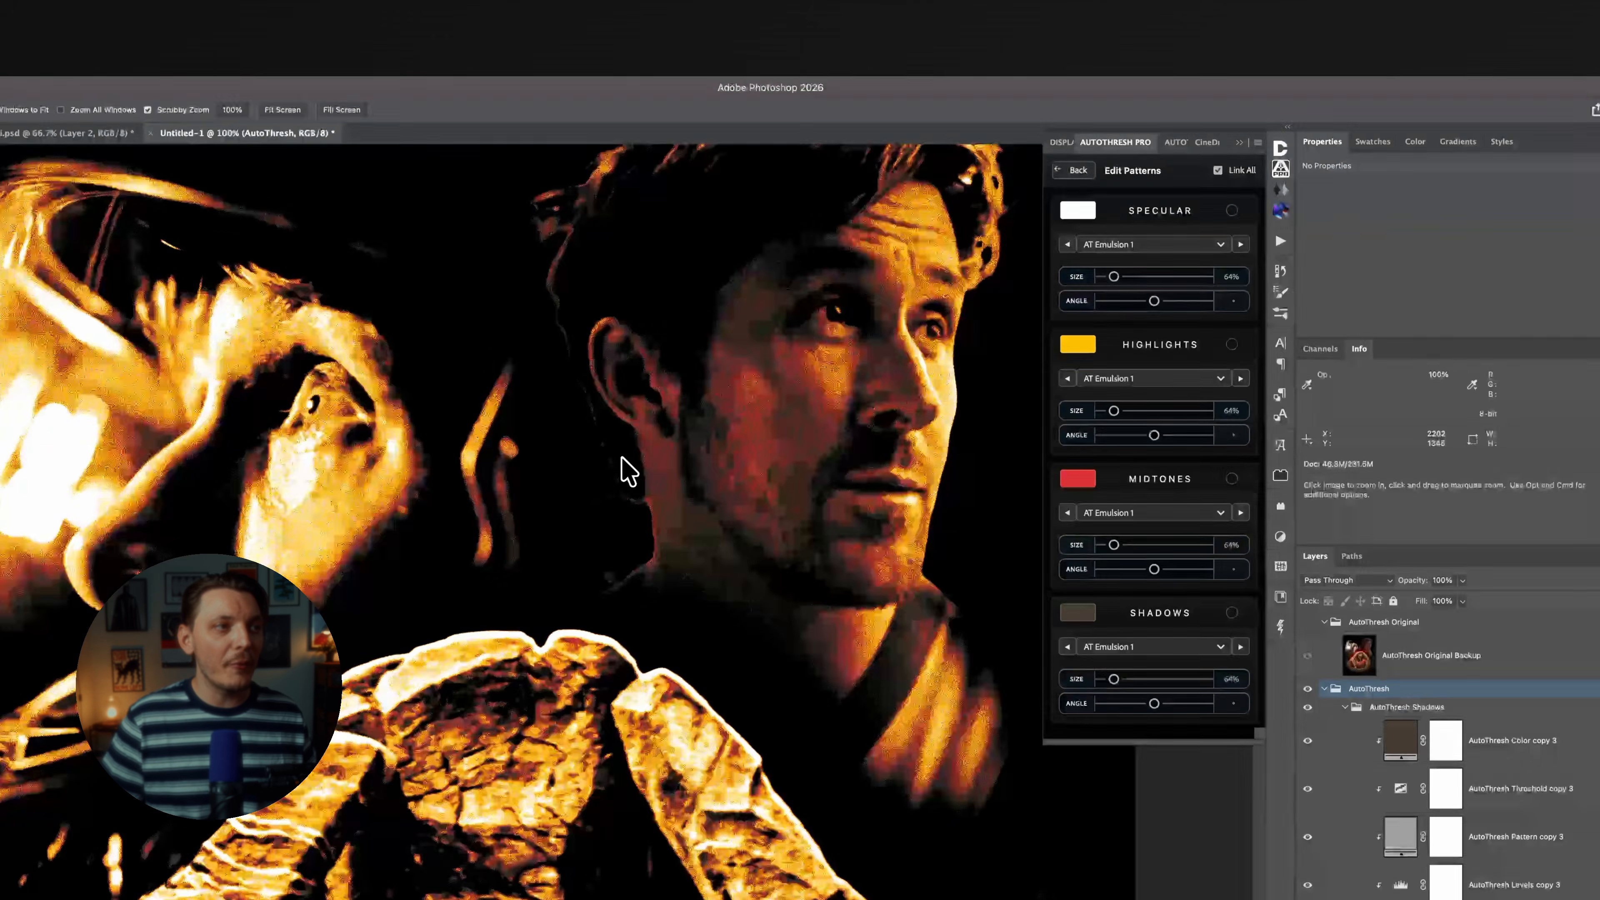
{"action": "left_click_drag", "start_coordinate": [1113, 277], "coordinate": [1118, 277]}
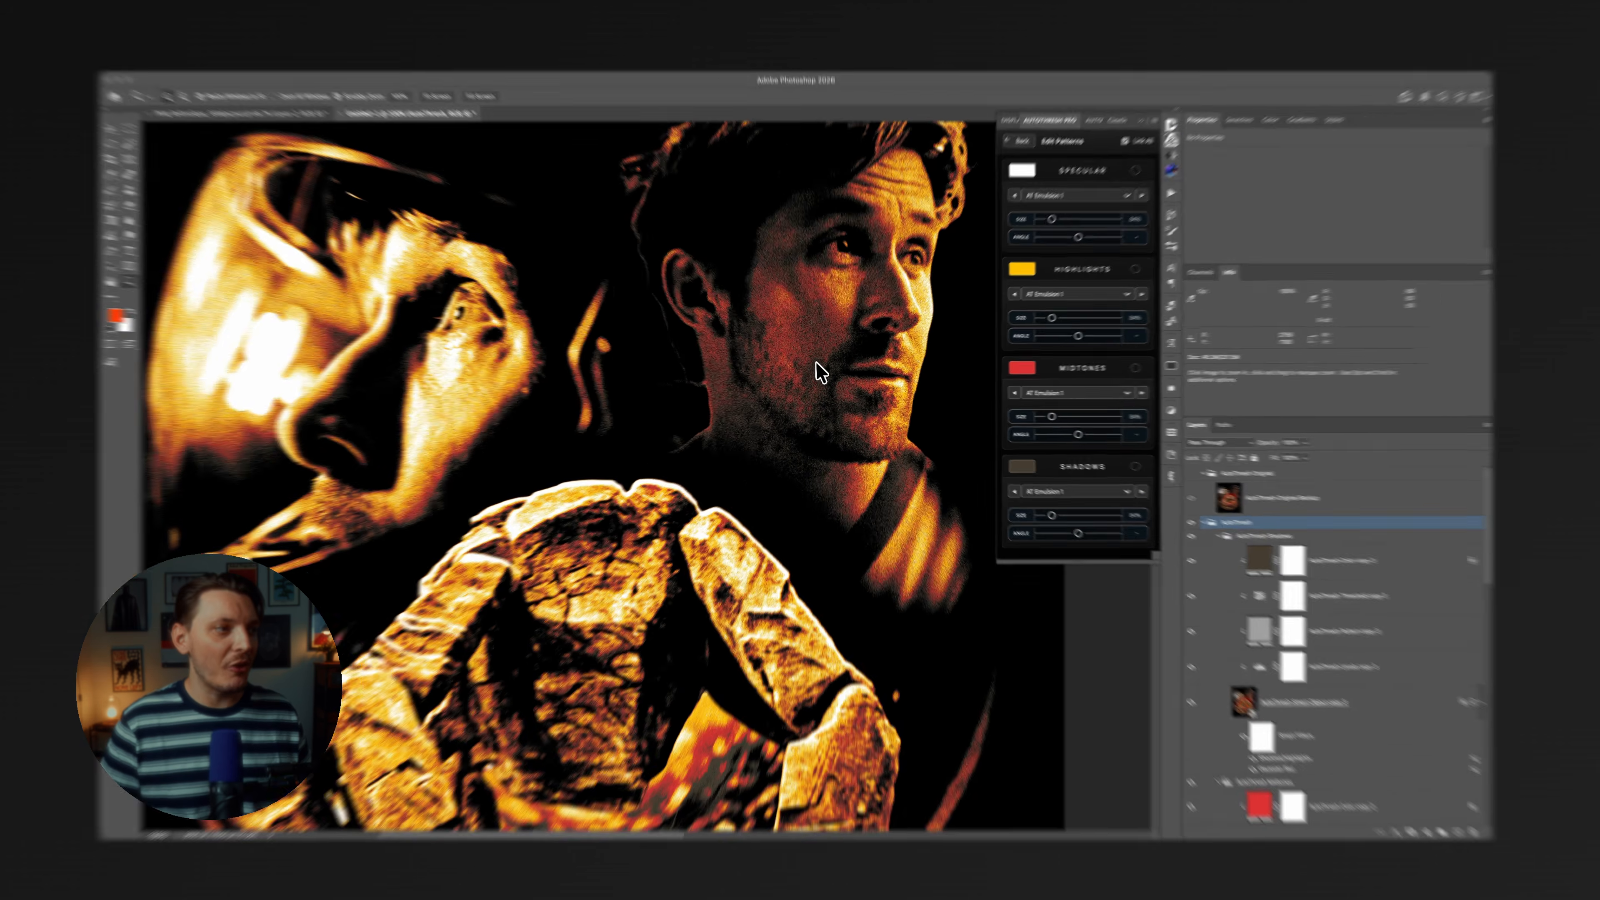
{"action": "left_click", "coordinate": [818, 372]}
{"action": "left_click", "coordinate": [821, 374]}
{"action": "left_click", "coordinate": [821, 374]}
{"action": "left_click_drag", "start_coordinate": [865, 281], "coordinate": [486, 252]}
{"action": "left_click_drag", "start_coordinate": [733, 473], "coordinate": [645, 239]}
{"action": "left_click", "coordinate": [594, 328], "text": "alt"}
{"action": "left_click", "coordinate": [593, 328], "text": "alt"}
{"action": "left_click", "coordinate": [593, 328], "text": "alt"}
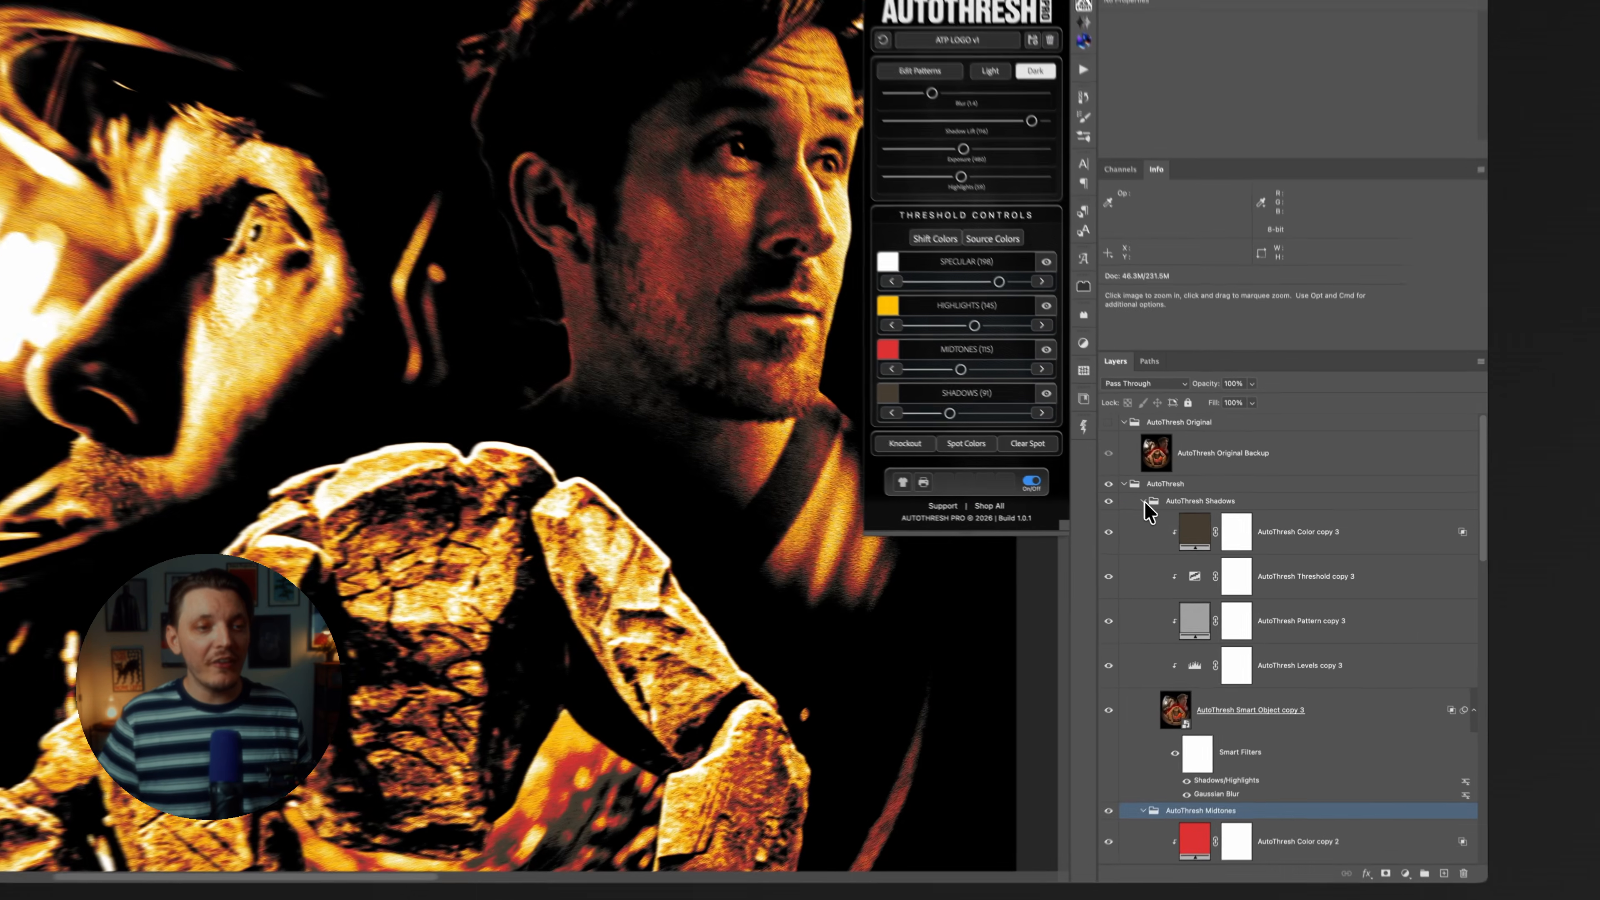
Collapse the AutoThresh Shadows, Midtones, Highlights 2 and Highlights 1 layer groups.
{"action": "left_click", "coordinate": [1187, 523]}
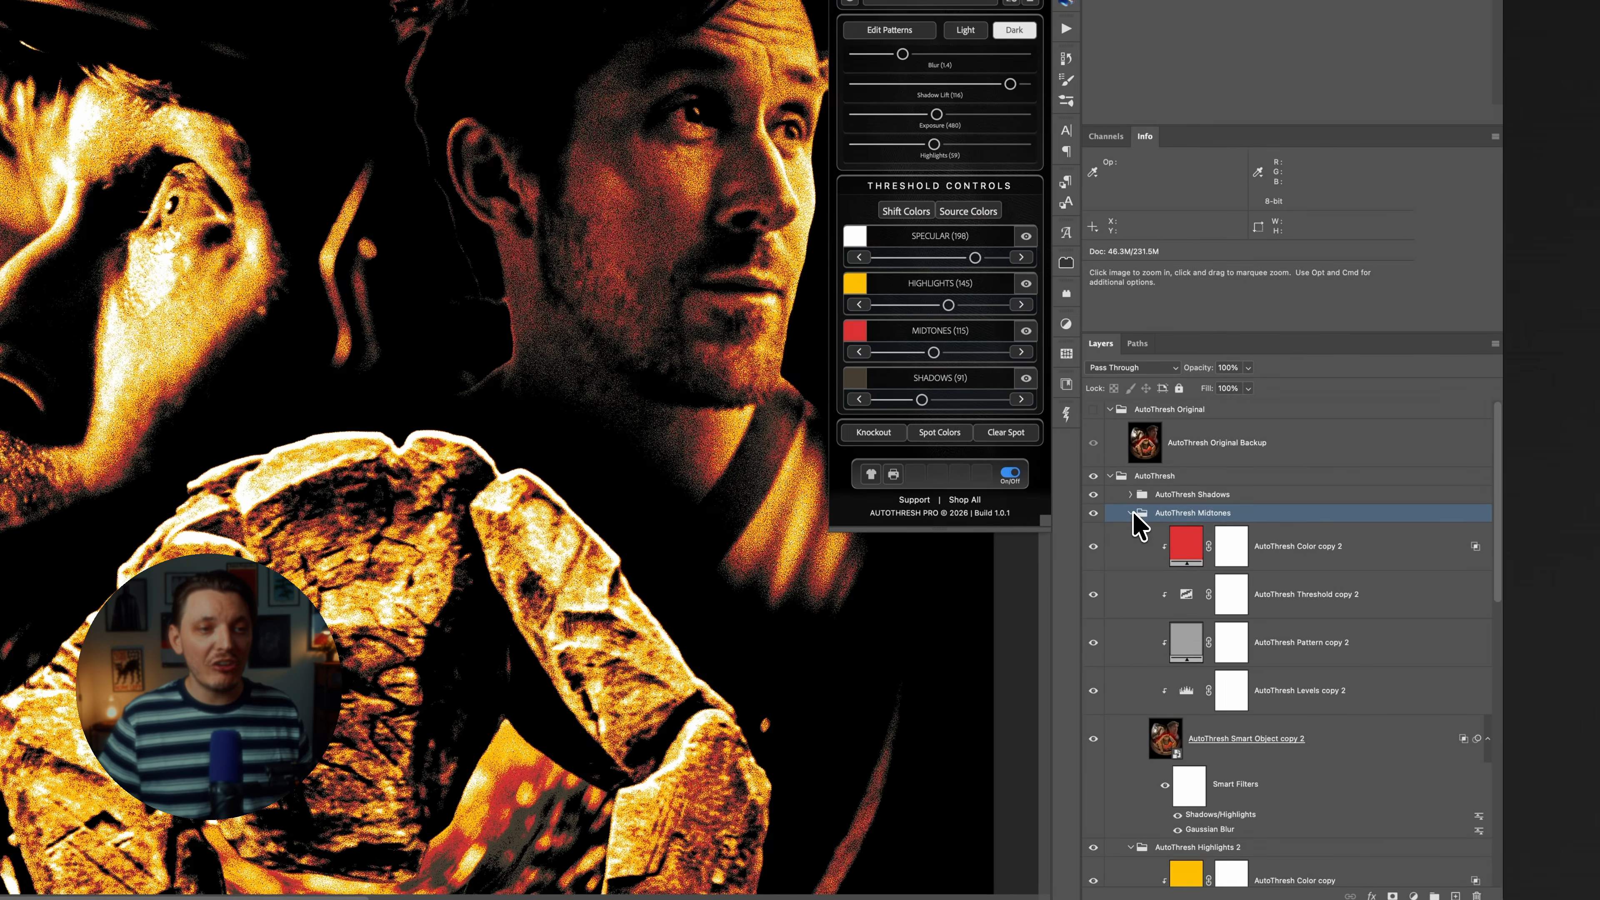
{"action": "left_click", "coordinate": [1130, 531]}
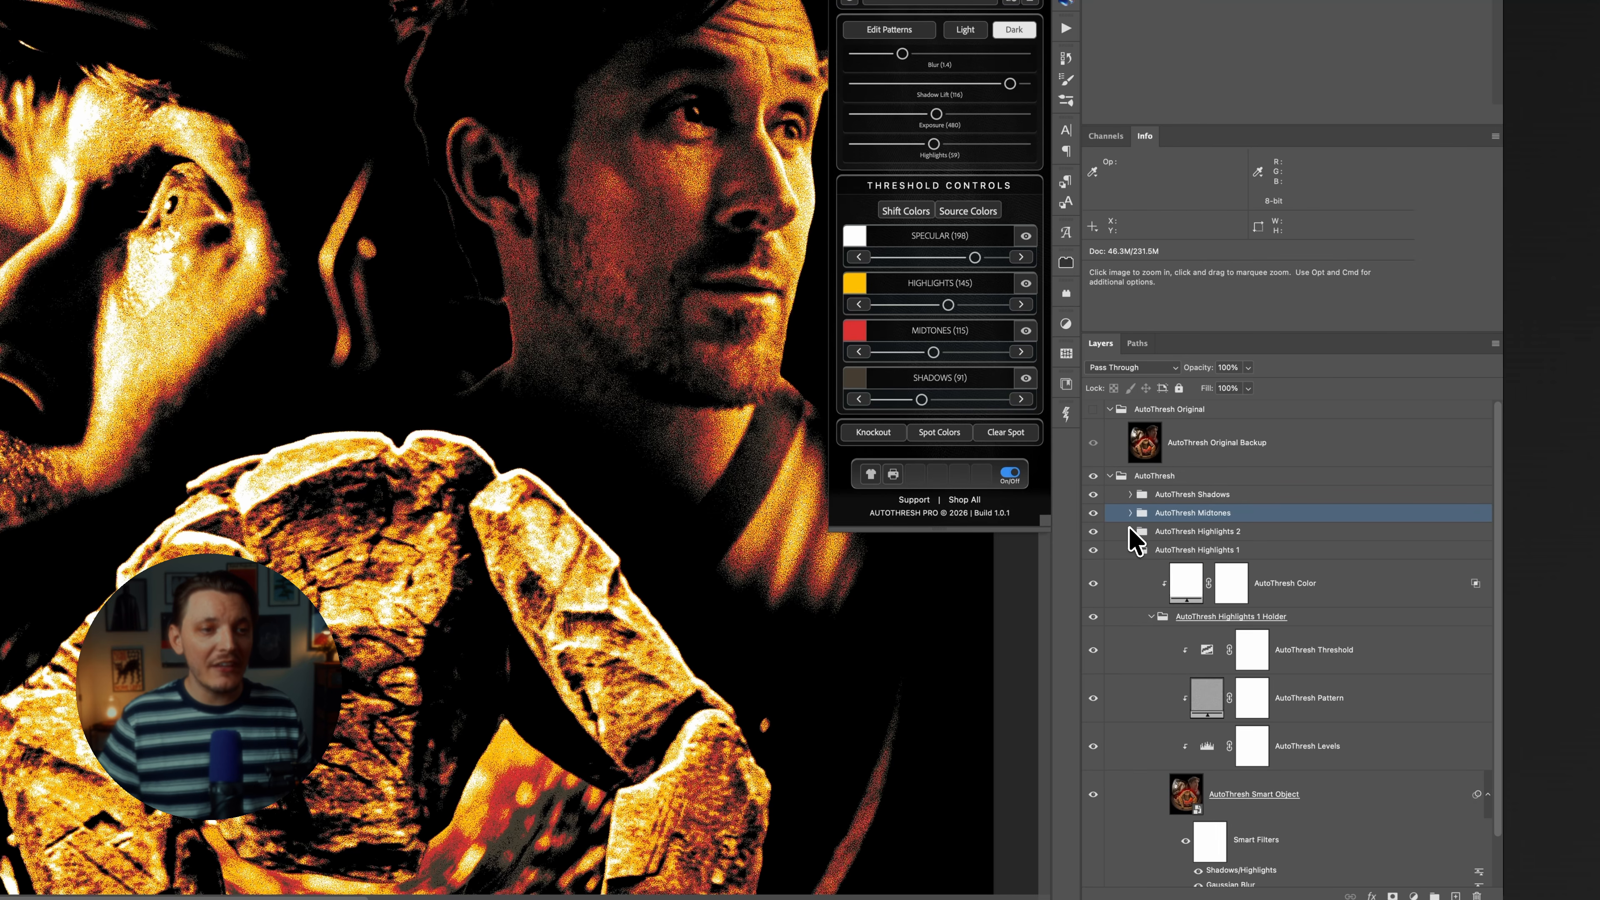
{"action": "left_click", "coordinate": [1131, 551]}
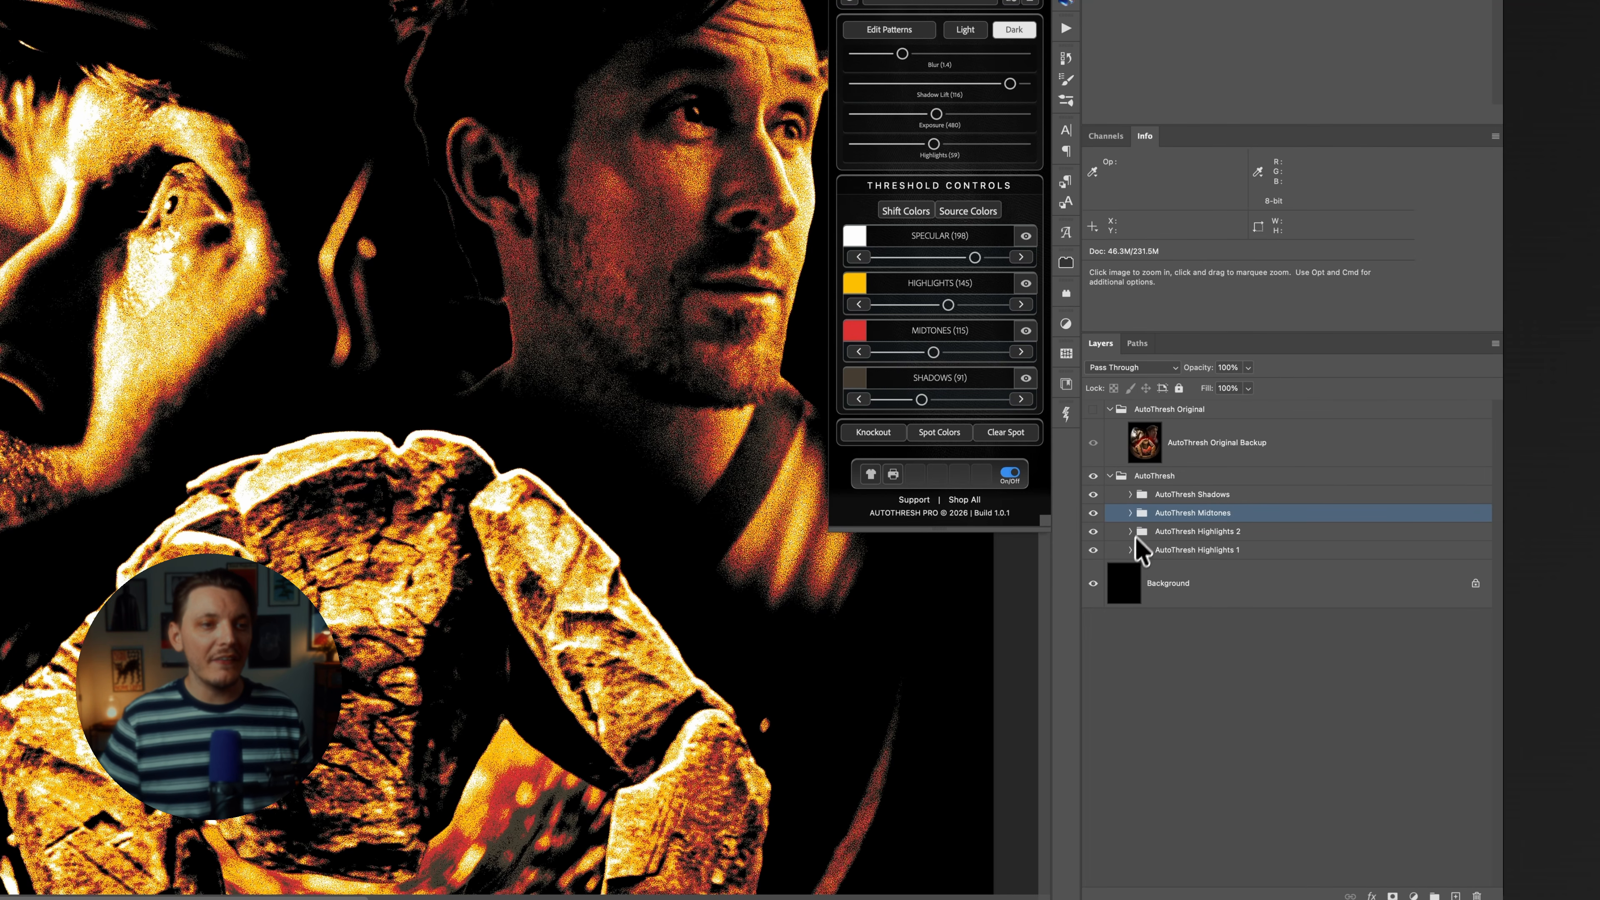
Apply Knockout to the AutoThresh group, and expand the group to select the AutoThresh Shadows mask.
{"action": "left_click", "coordinate": [1166, 477]}
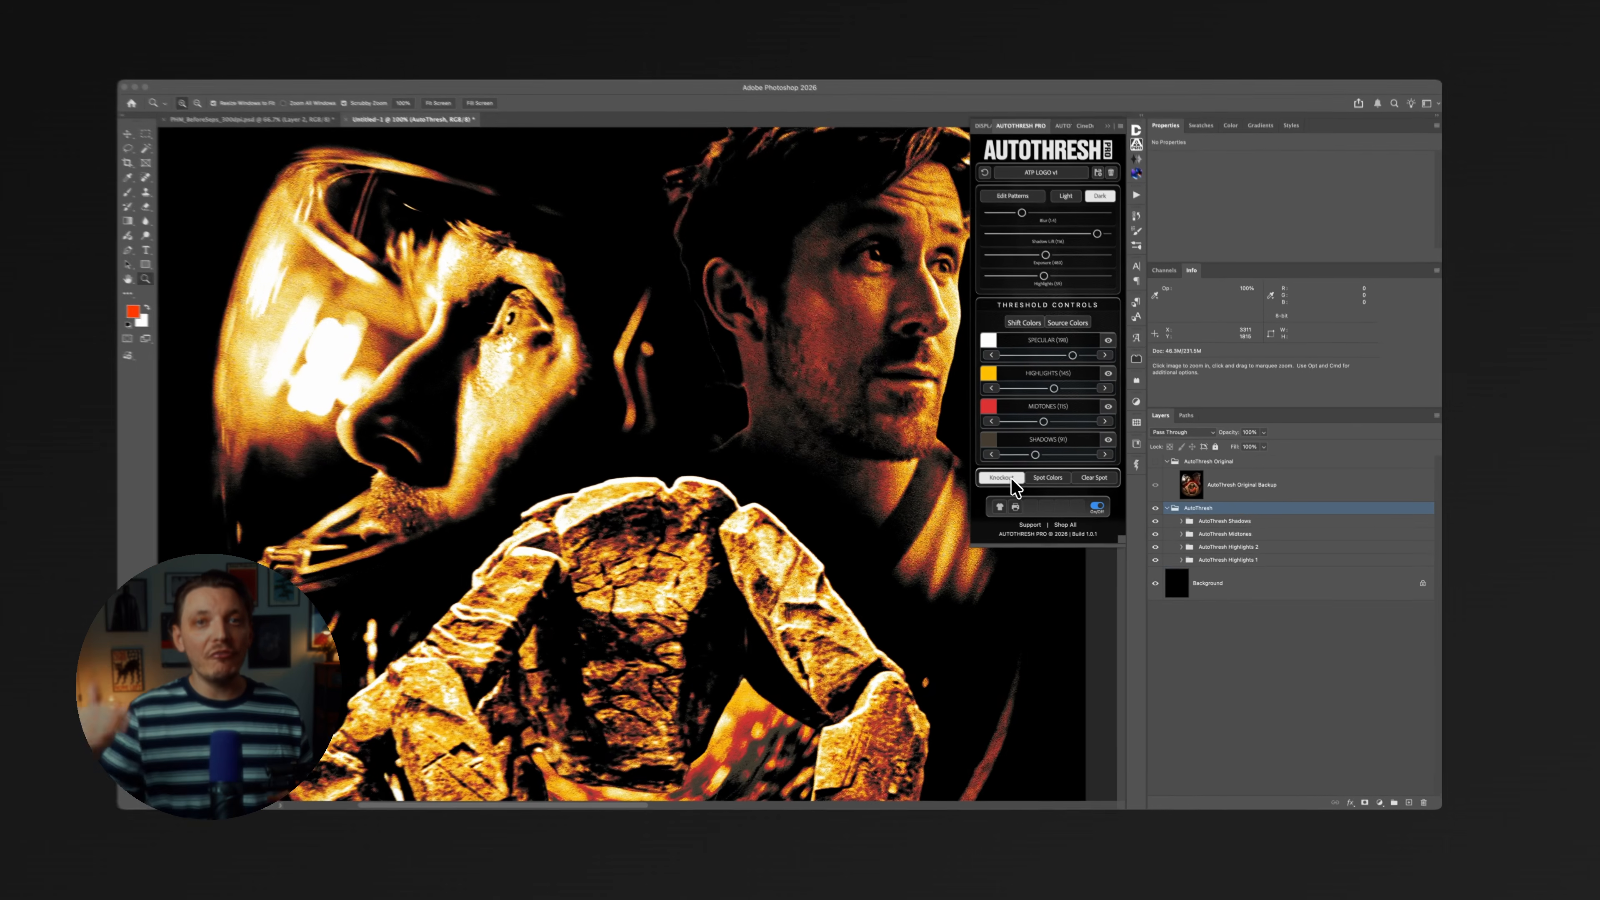
{"action": "left_click", "coordinate": [887, 434]}
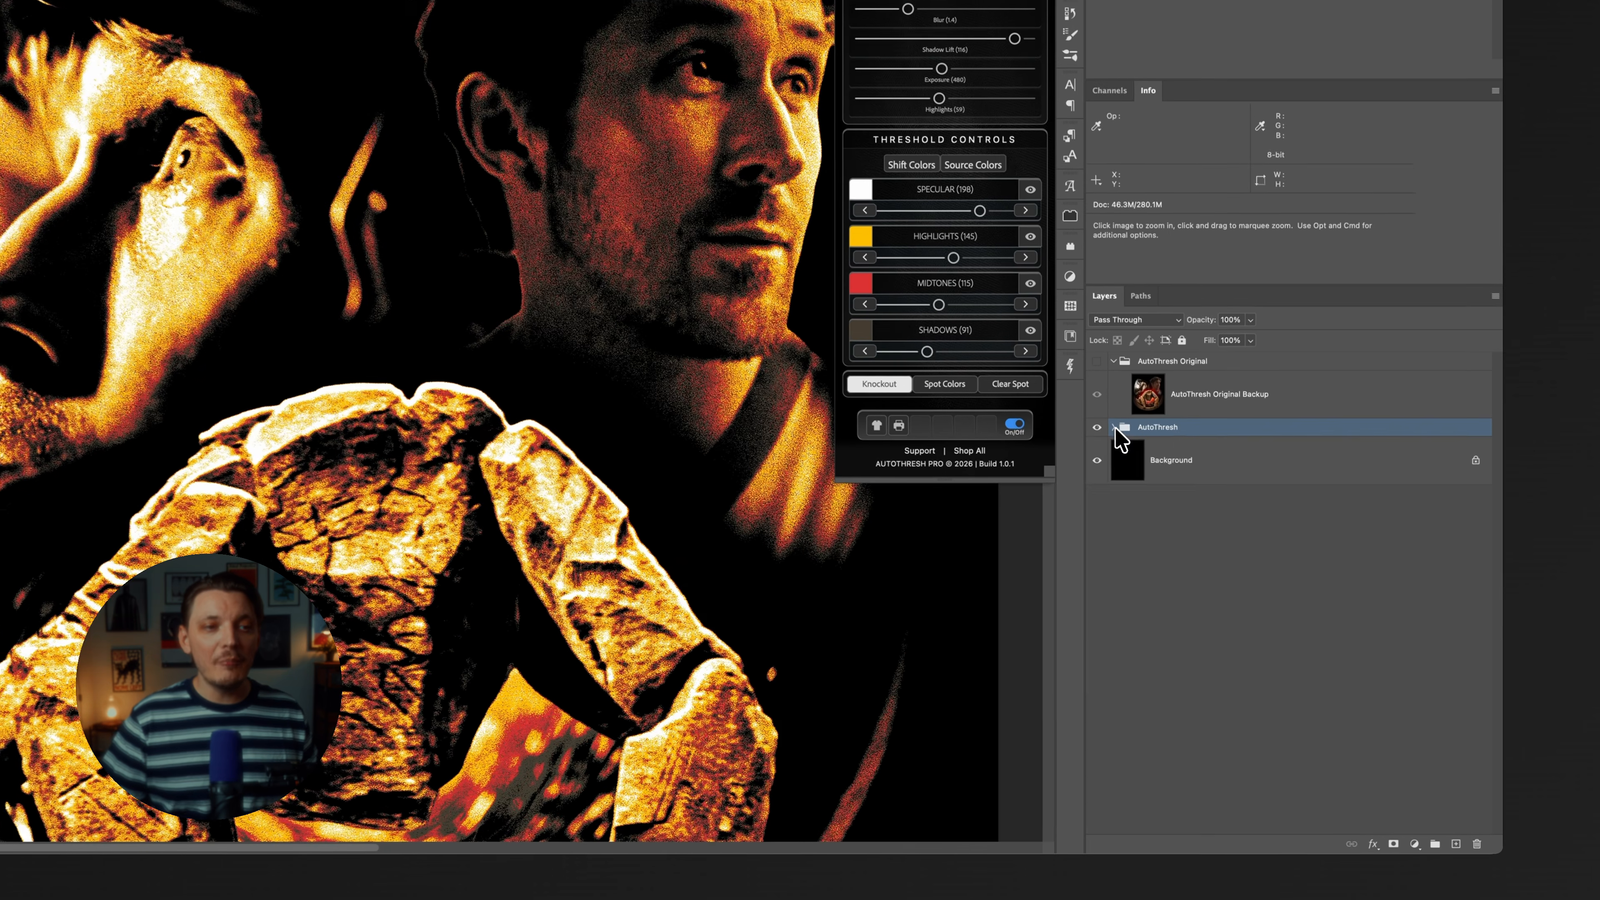
{"action": "left_click", "coordinate": [1172, 511]}
{"action": "left_click", "coordinate": [1260, 472]}
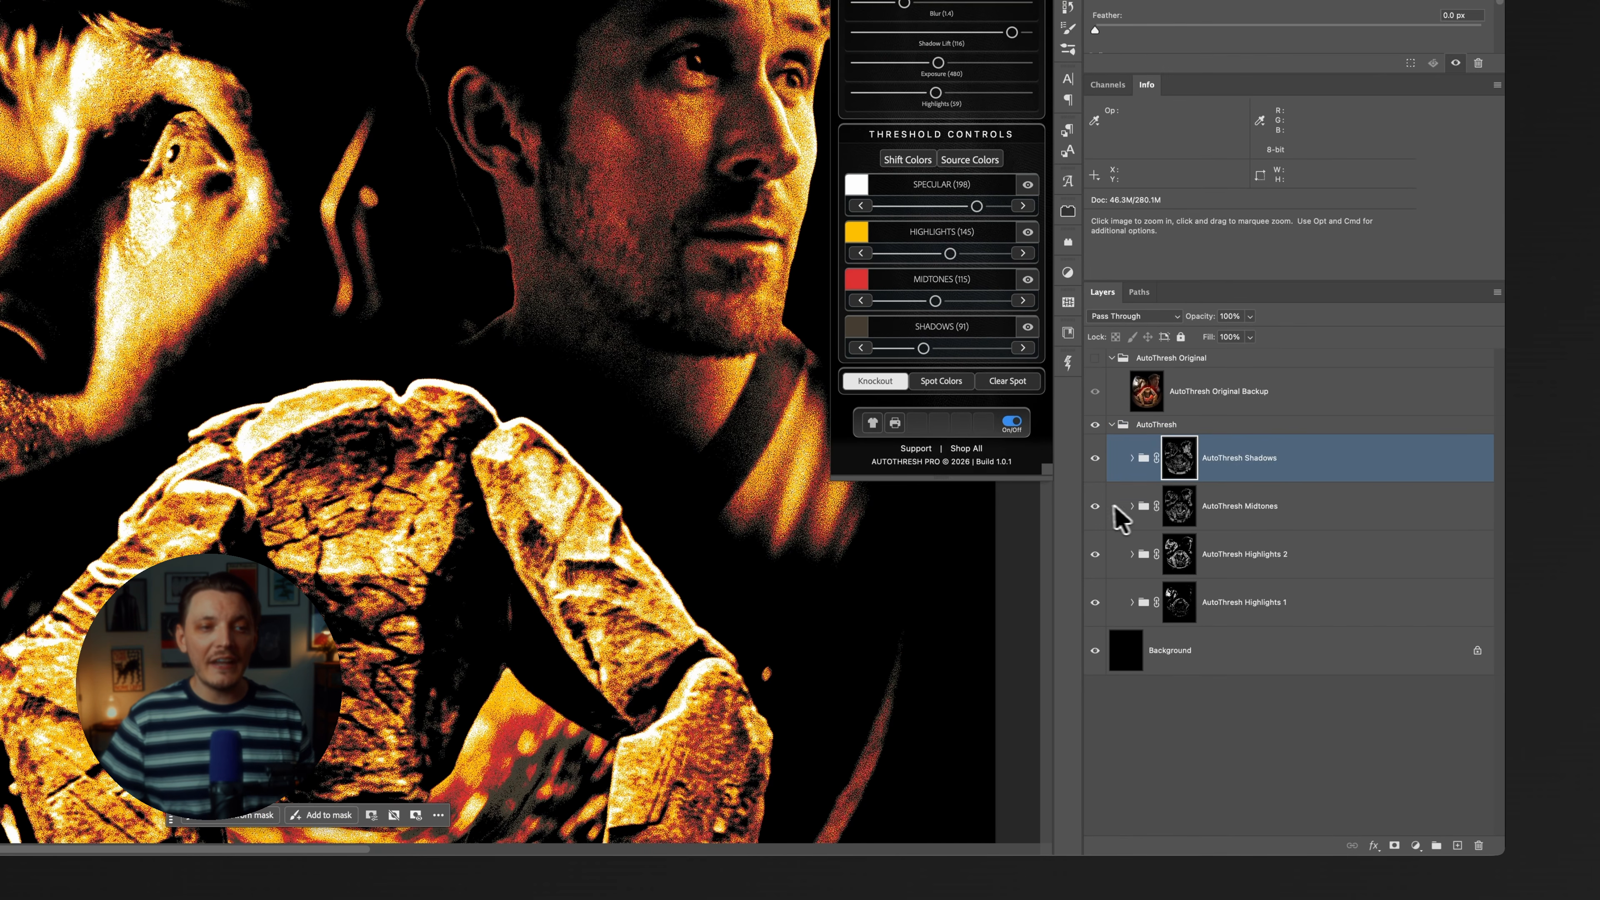
Isolate the shadow separation by hiding the Midtones and Highlights groups, restore them, and examine the combined result up close.
{"action": "left_click", "coordinate": [1094, 603]}
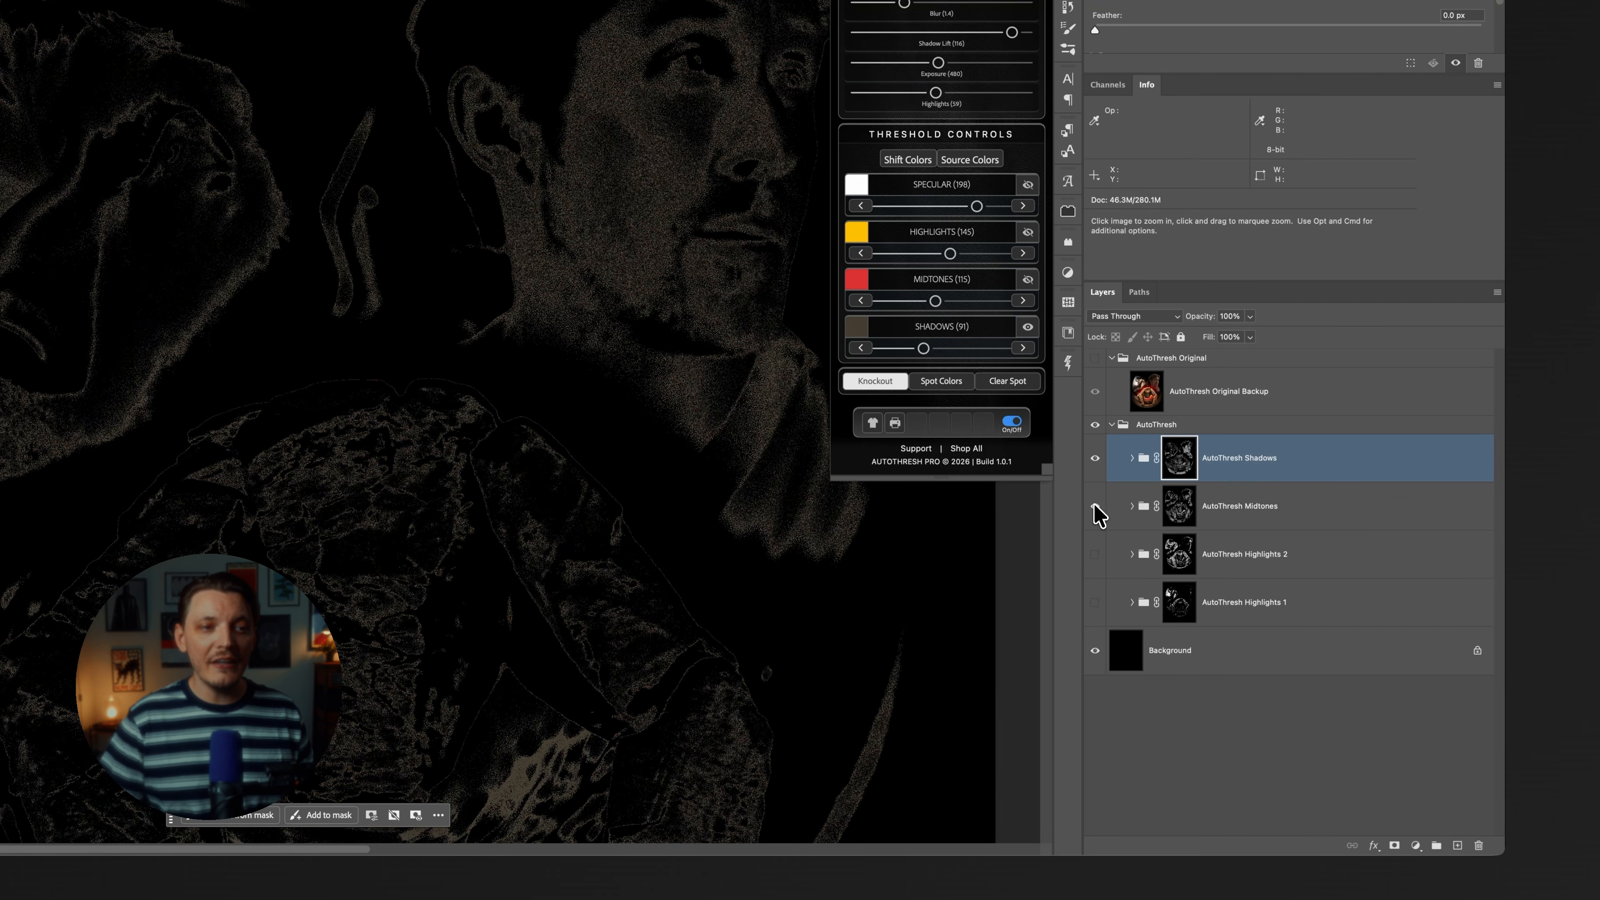
{"action": "left_click", "coordinate": [1095, 506]}
{"action": "left_click", "coordinate": [1095, 554]}
{"action": "left_click", "coordinate": [1096, 604]}
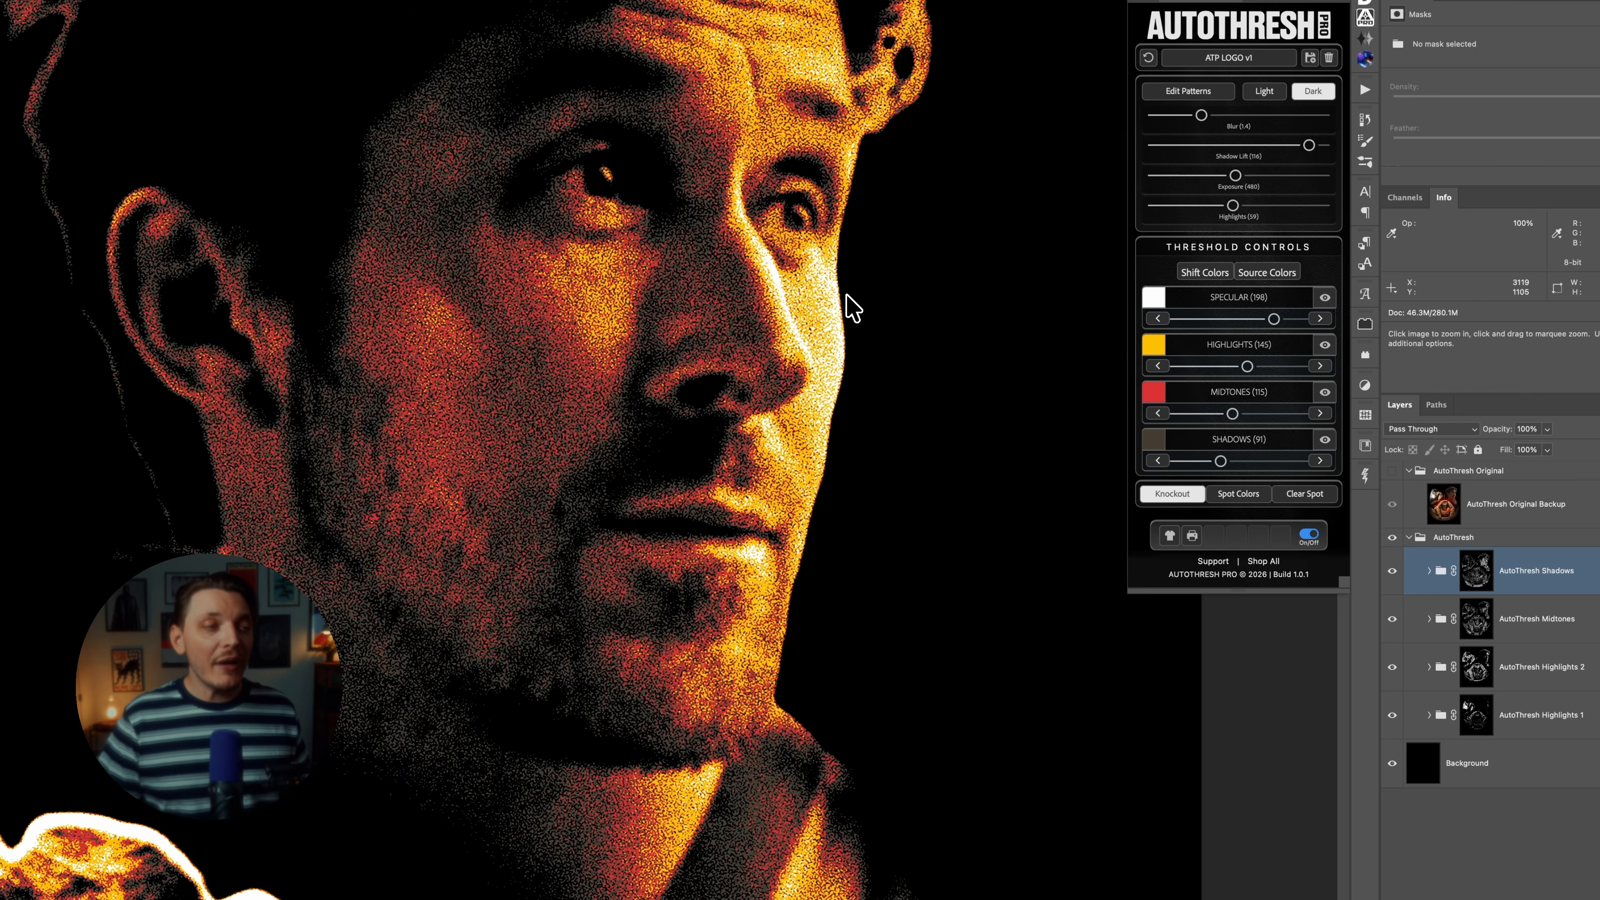
{"action": "scroll", "coordinate": [848, 298], "scroll_direction": "up", "scroll_amount": 10}
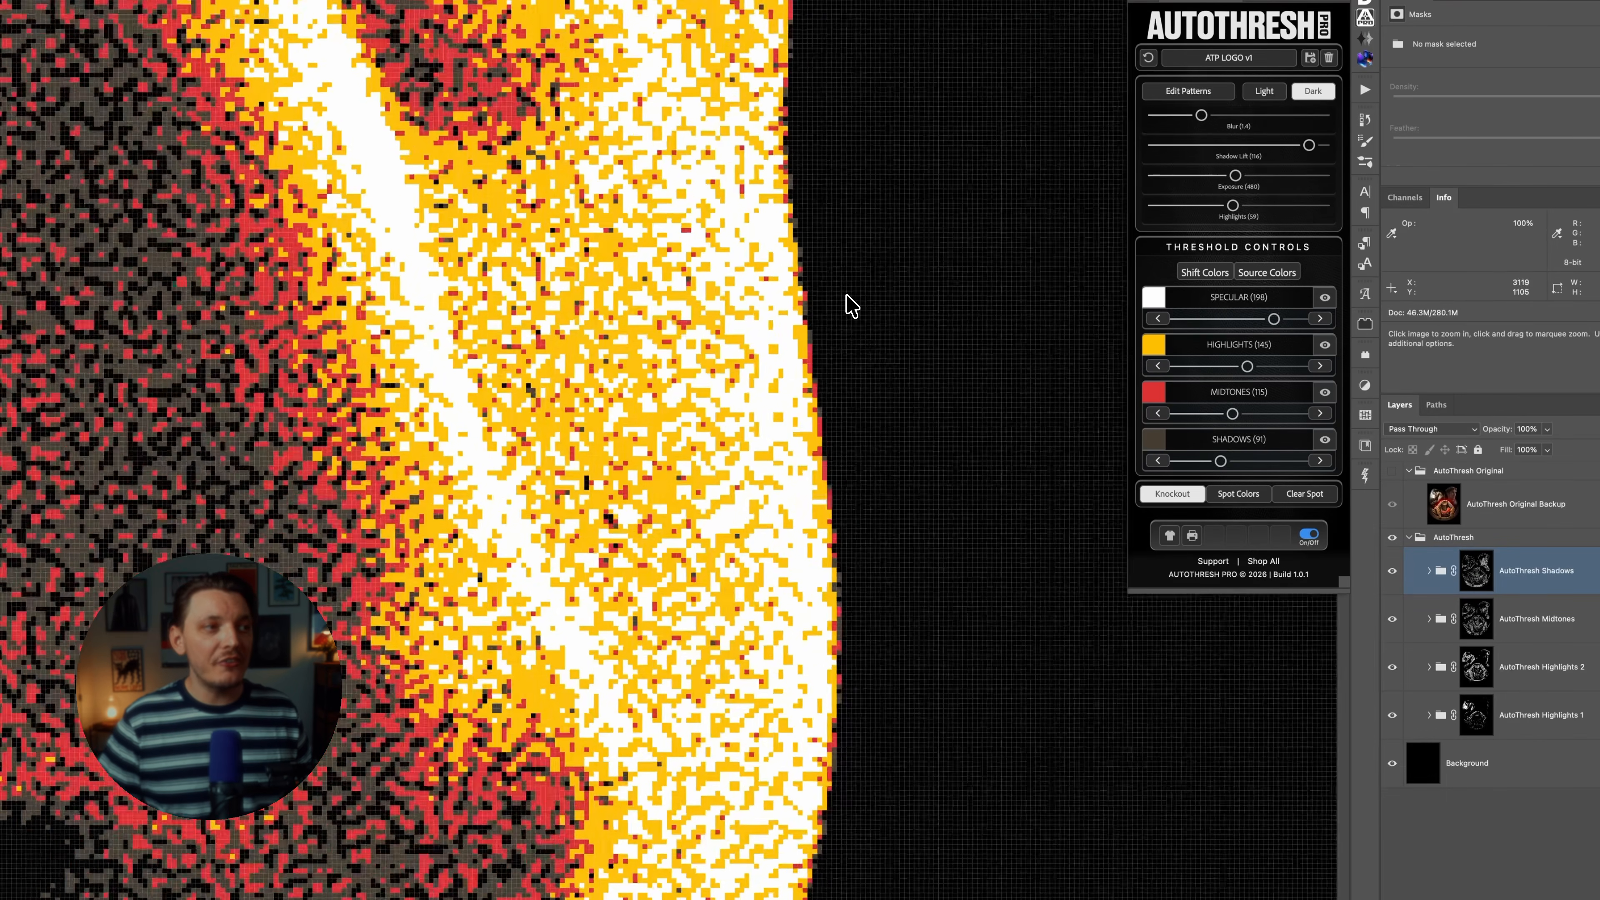
Examine the individual pixels along the face's outer edge at very high magnification to check for hard color boundaries.
{"action": "scroll", "coordinate": [847, 296], "scroll_direction": "up", "scroll_amount": 10}
{"action": "left_click_drag", "start_coordinate": [511, 265], "coordinate": [843, 707]}
{"action": "left_click_drag", "start_coordinate": [682, 155], "coordinate": [794, 626]}
{"action": "left_click_drag", "start_coordinate": [713, 161], "coordinate": [774, 569]}
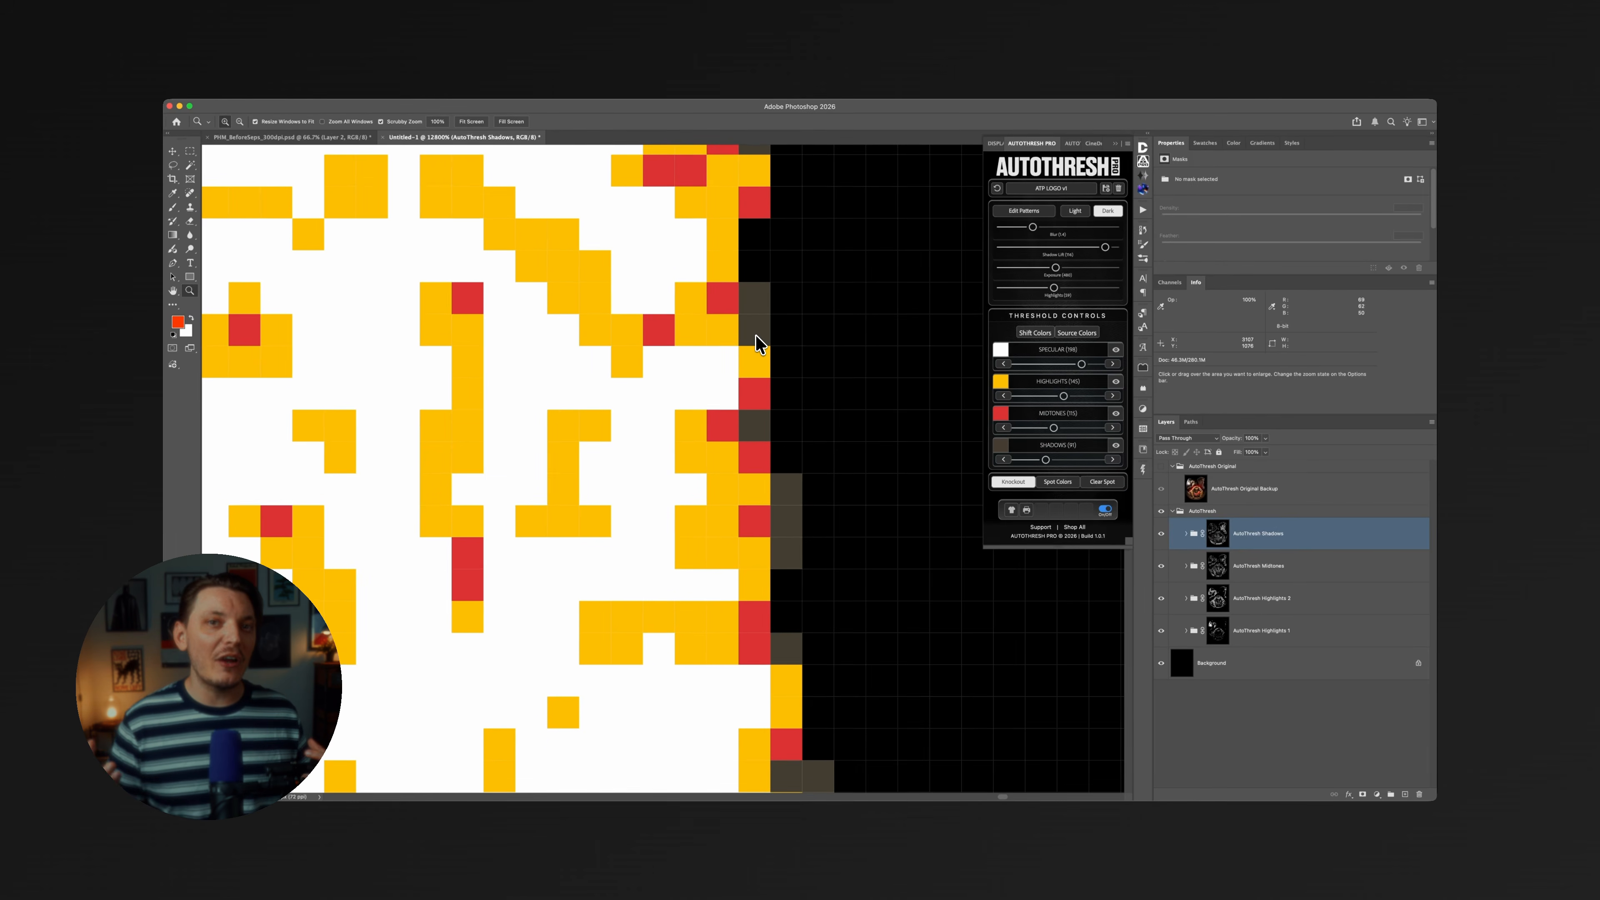
{"action": "left_click_drag", "start_coordinate": [809, 353], "coordinate": [879, 595]}
{"action": "left_click_drag", "start_coordinate": [876, 282], "coordinate": [842, 572]}
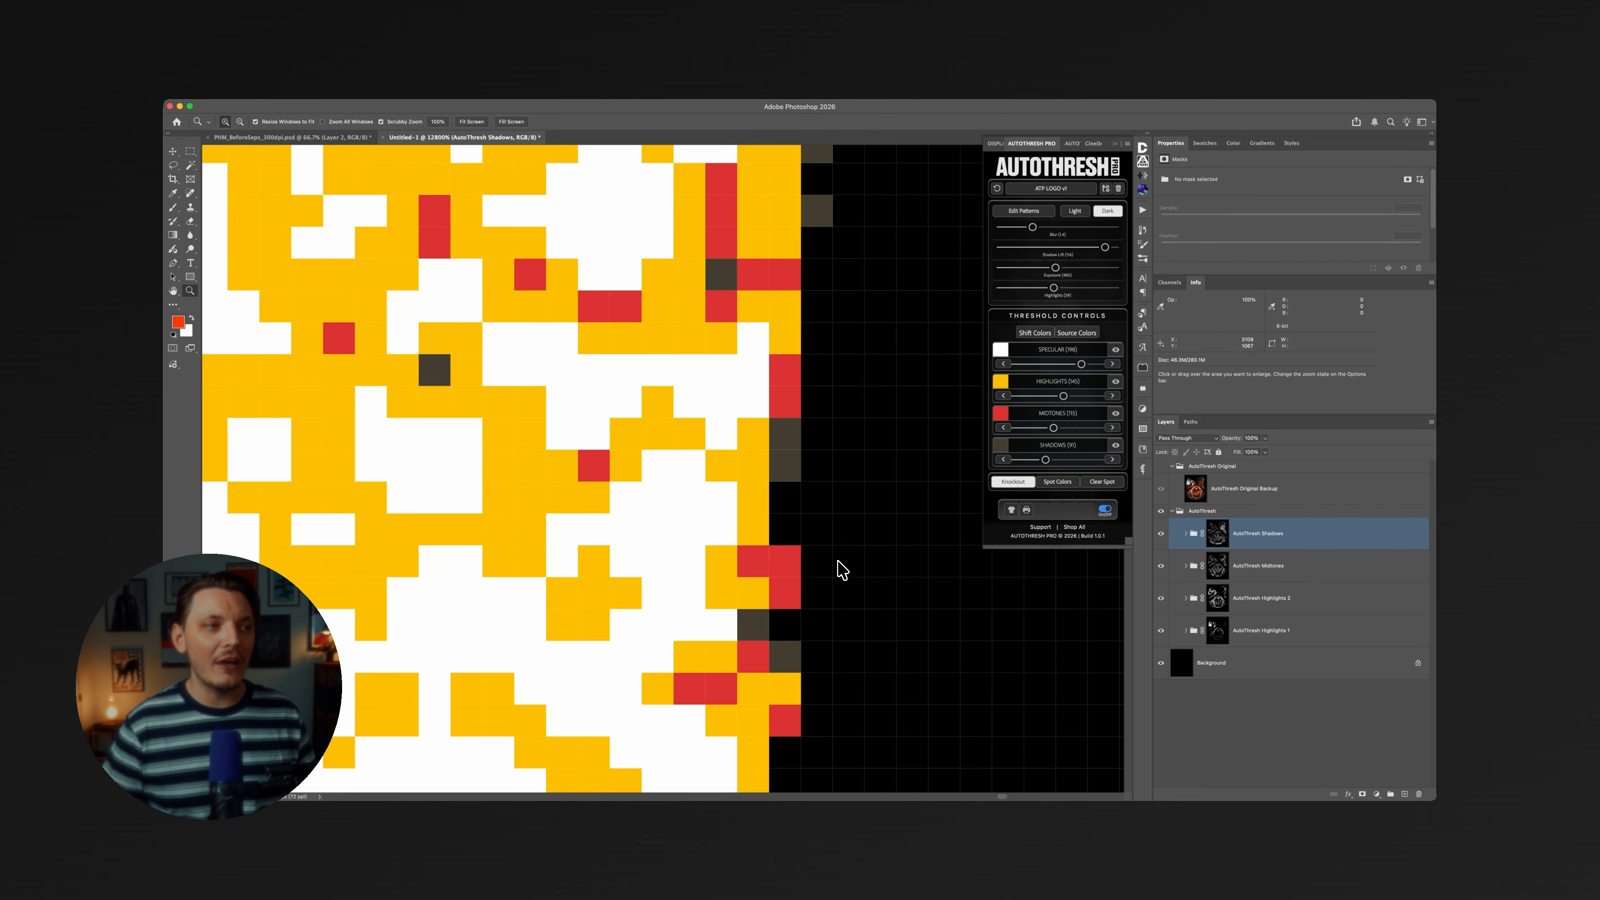
{"action": "left_click_drag", "start_coordinate": [799, 267], "coordinate": [817, 455]}
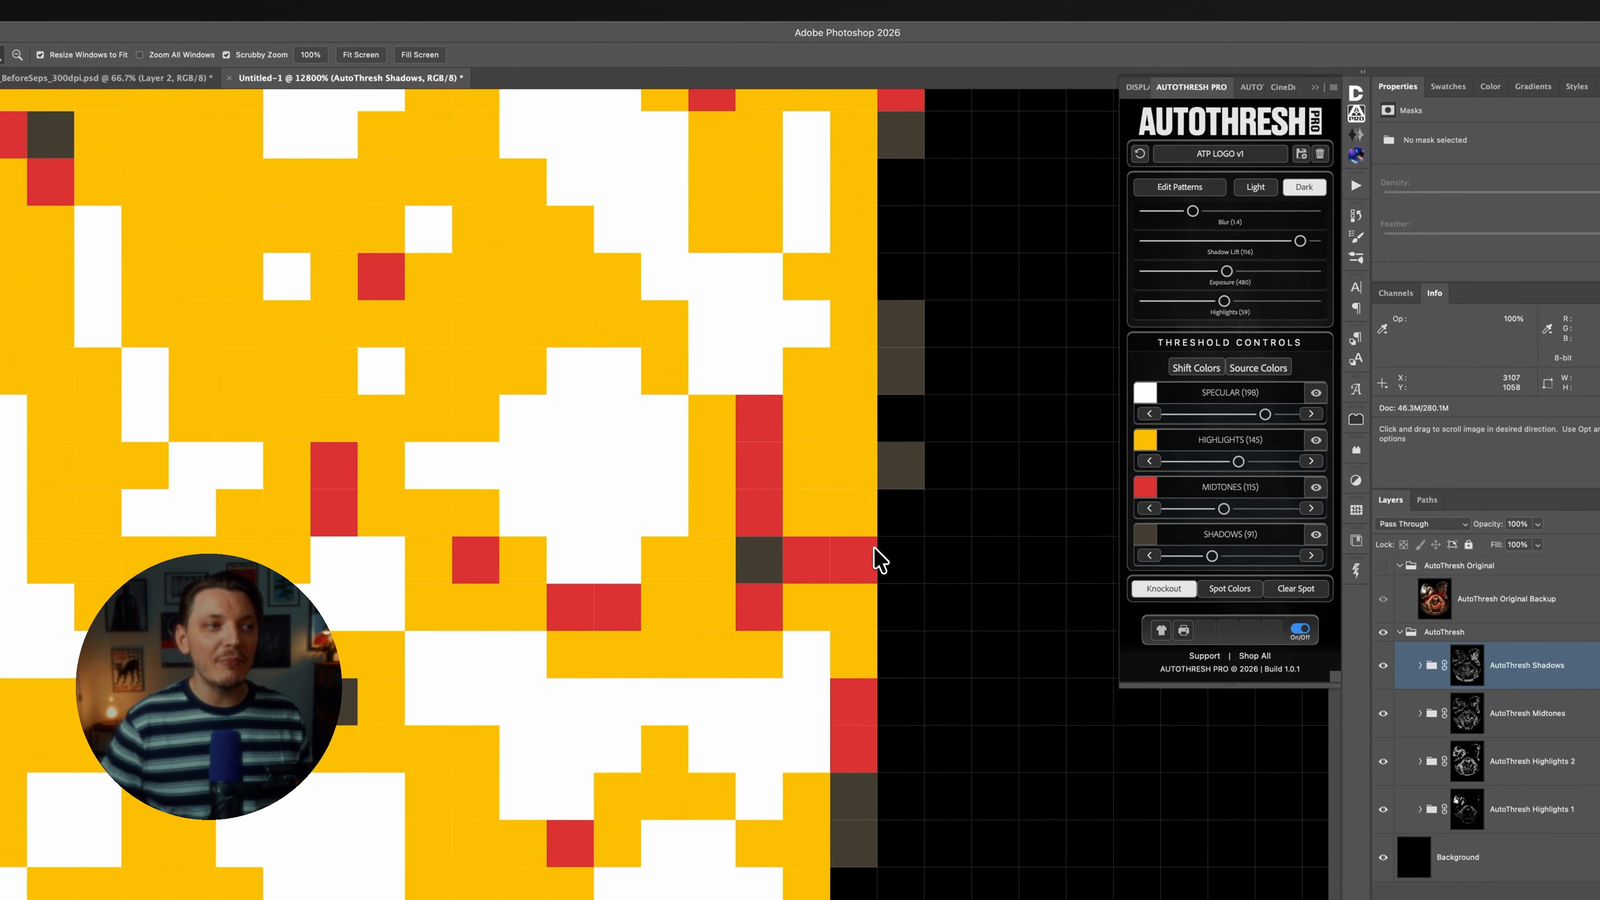
Review the combined AutoThresh separations across the faces and hands at lower magnification.
{"action": "left_click", "coordinate": [768, 407], "text": "alt"}
{"action": "left_click", "coordinate": [768, 407], "text": "alt"}
{"action": "left_click", "coordinate": [768, 405], "text": "alt"}
{"action": "left_click", "coordinate": [768, 405], "text": "alt"}
{"action": "left_click", "coordinate": [766, 404], "text": "alt"}
{"action": "left_click", "coordinate": [766, 404], "text": "alt"}
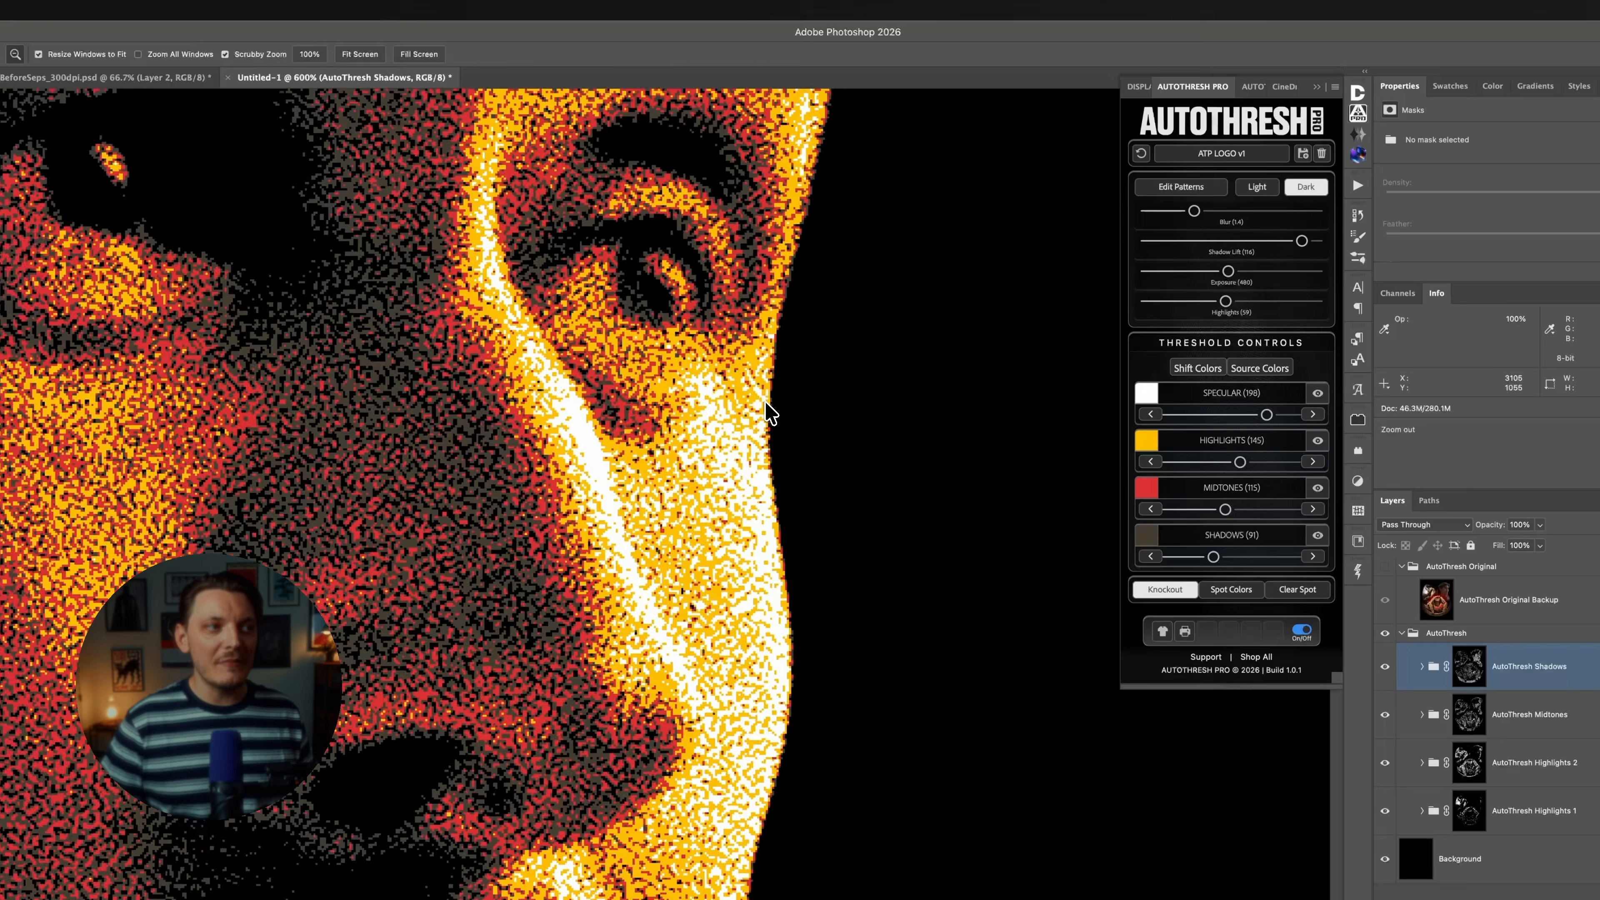
{"action": "left_click", "coordinate": [766, 402], "text": "alt"}
{"action": "left_click", "coordinate": [766, 402], "text": "alt"}
{"action": "left_click", "coordinate": [769, 414], "text": "alt"}
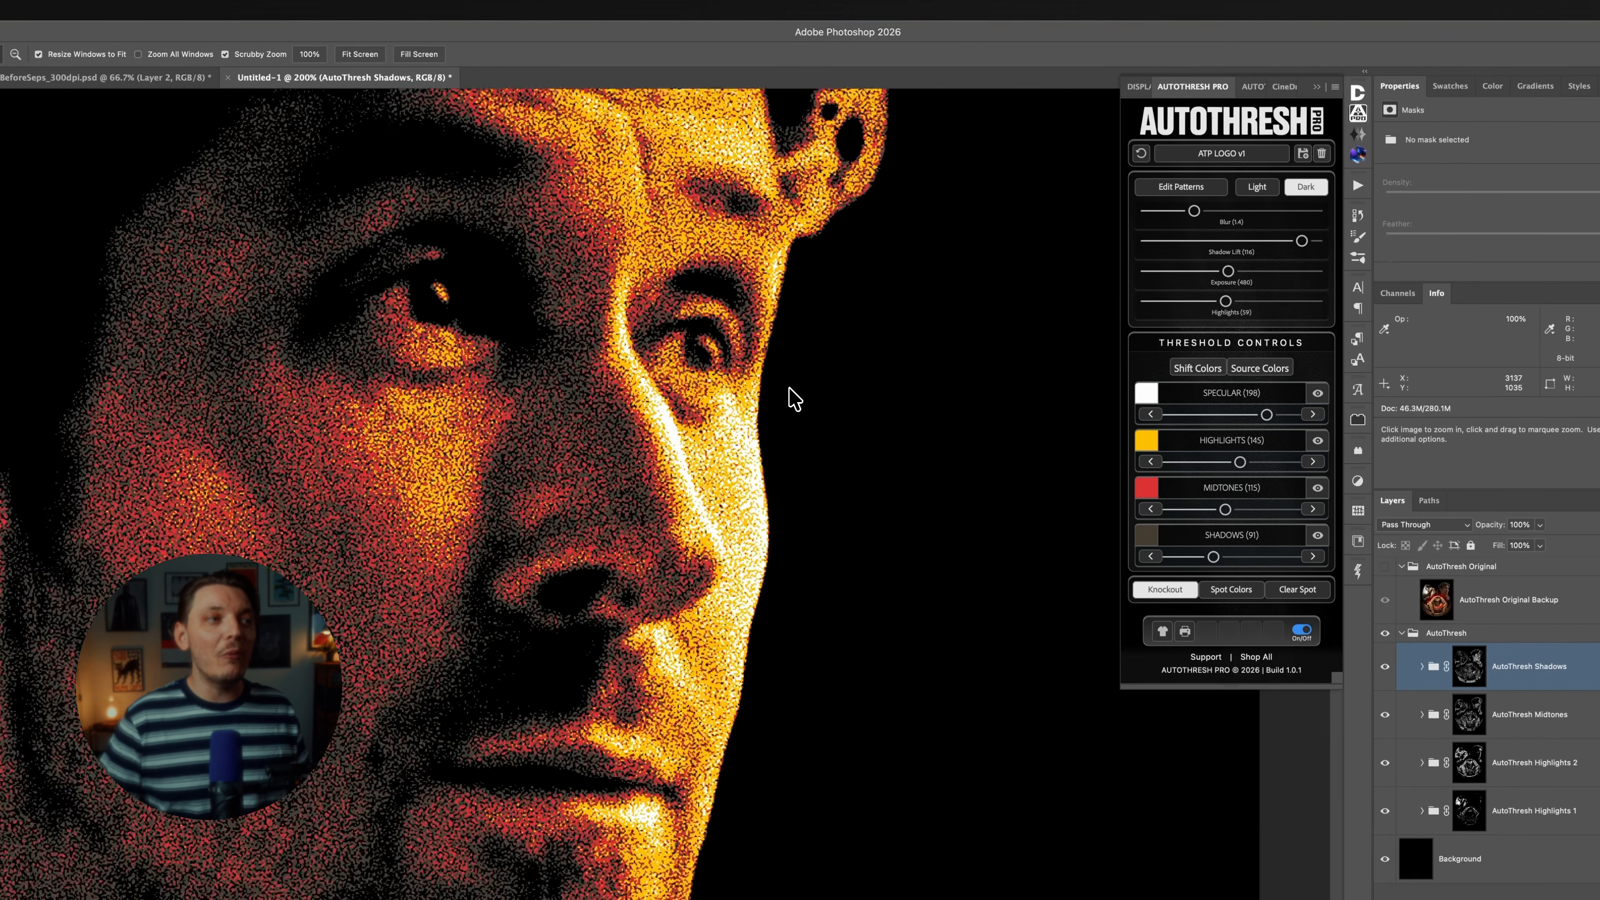
{"action": "left_click", "coordinate": [776, 382]}
{"action": "left_click", "coordinate": [767, 350]}
{"action": "left_click", "coordinate": [768, 348]}
{"action": "left_click", "coordinate": [768, 347]}
{"action": "left_click", "coordinate": [768, 348]}
{"action": "left_click_drag", "start_coordinate": [663, 394], "coordinate": [791, 695]}
{"action": "left_click", "coordinate": [727, 366]}
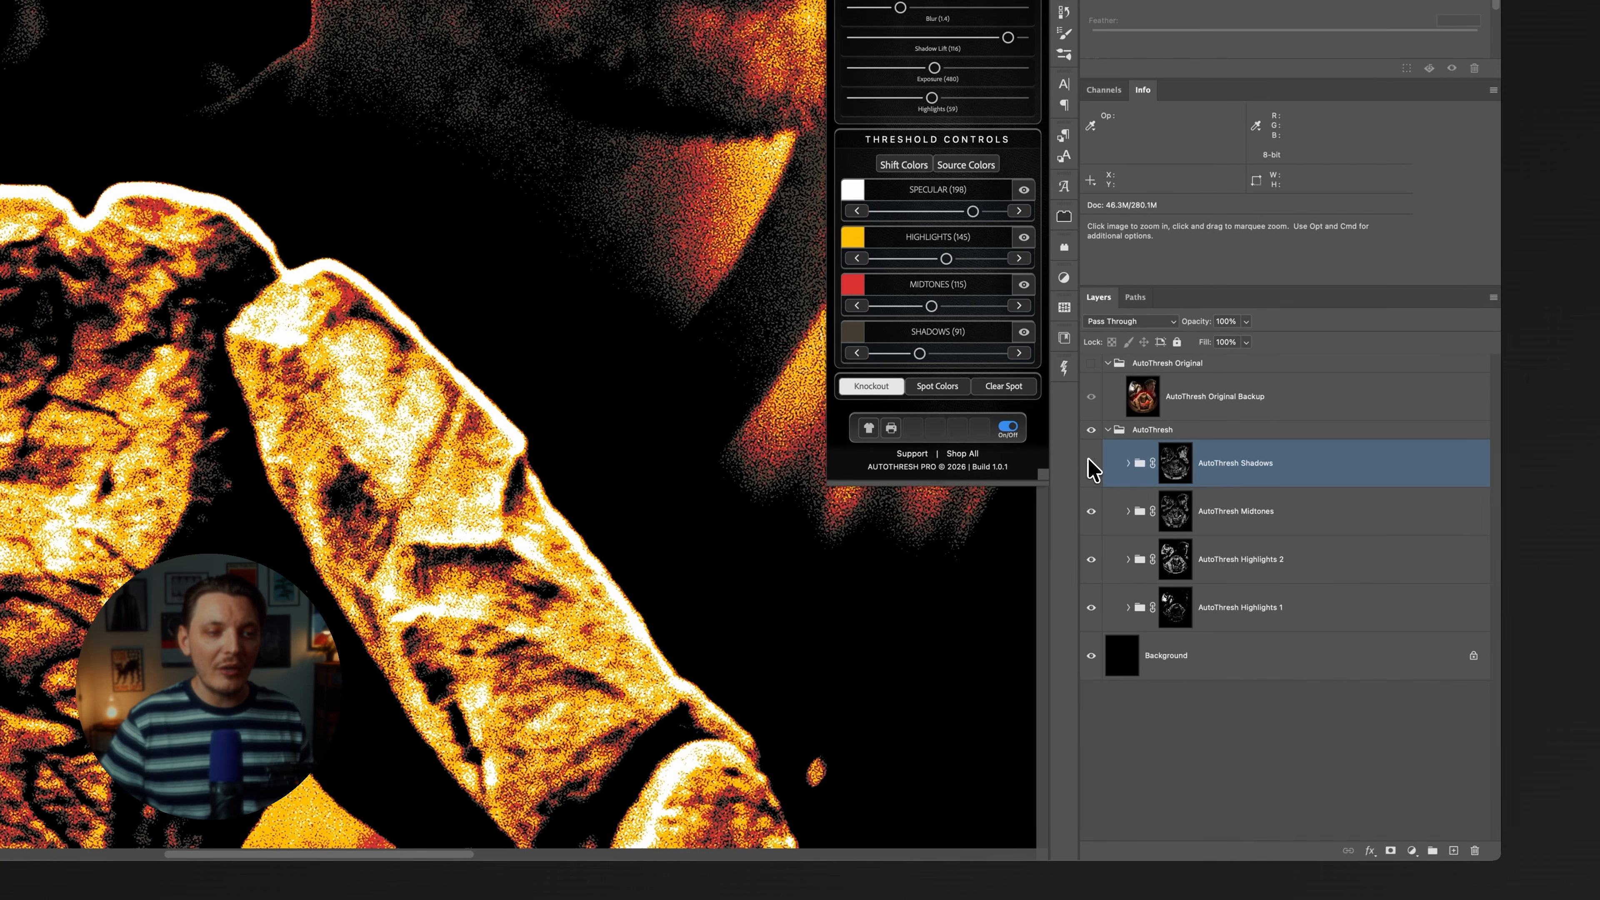
Isolate the AutoThresh Highlights 1 group with its mask displayed, and dock Paths alongside Channels and Info.
{"action": "left_click_drag", "start_coordinate": [1090, 460], "coordinate": [1089, 606]}
{"action": "left_click", "coordinate": [1090, 607]}
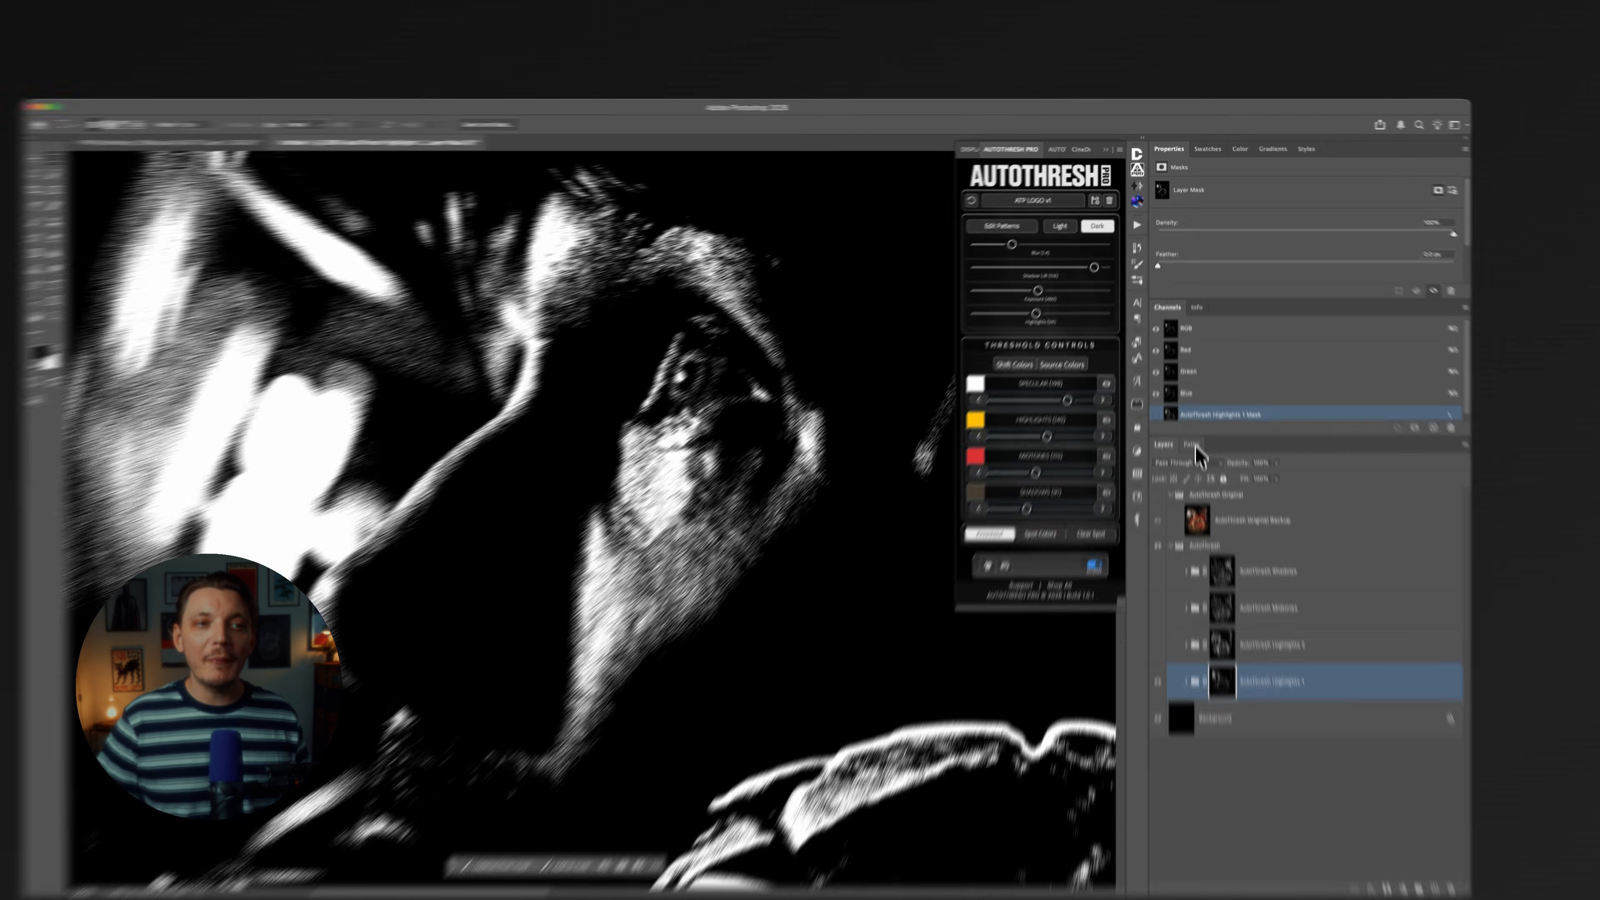
{"action": "left_click", "coordinate": [1192, 403]}
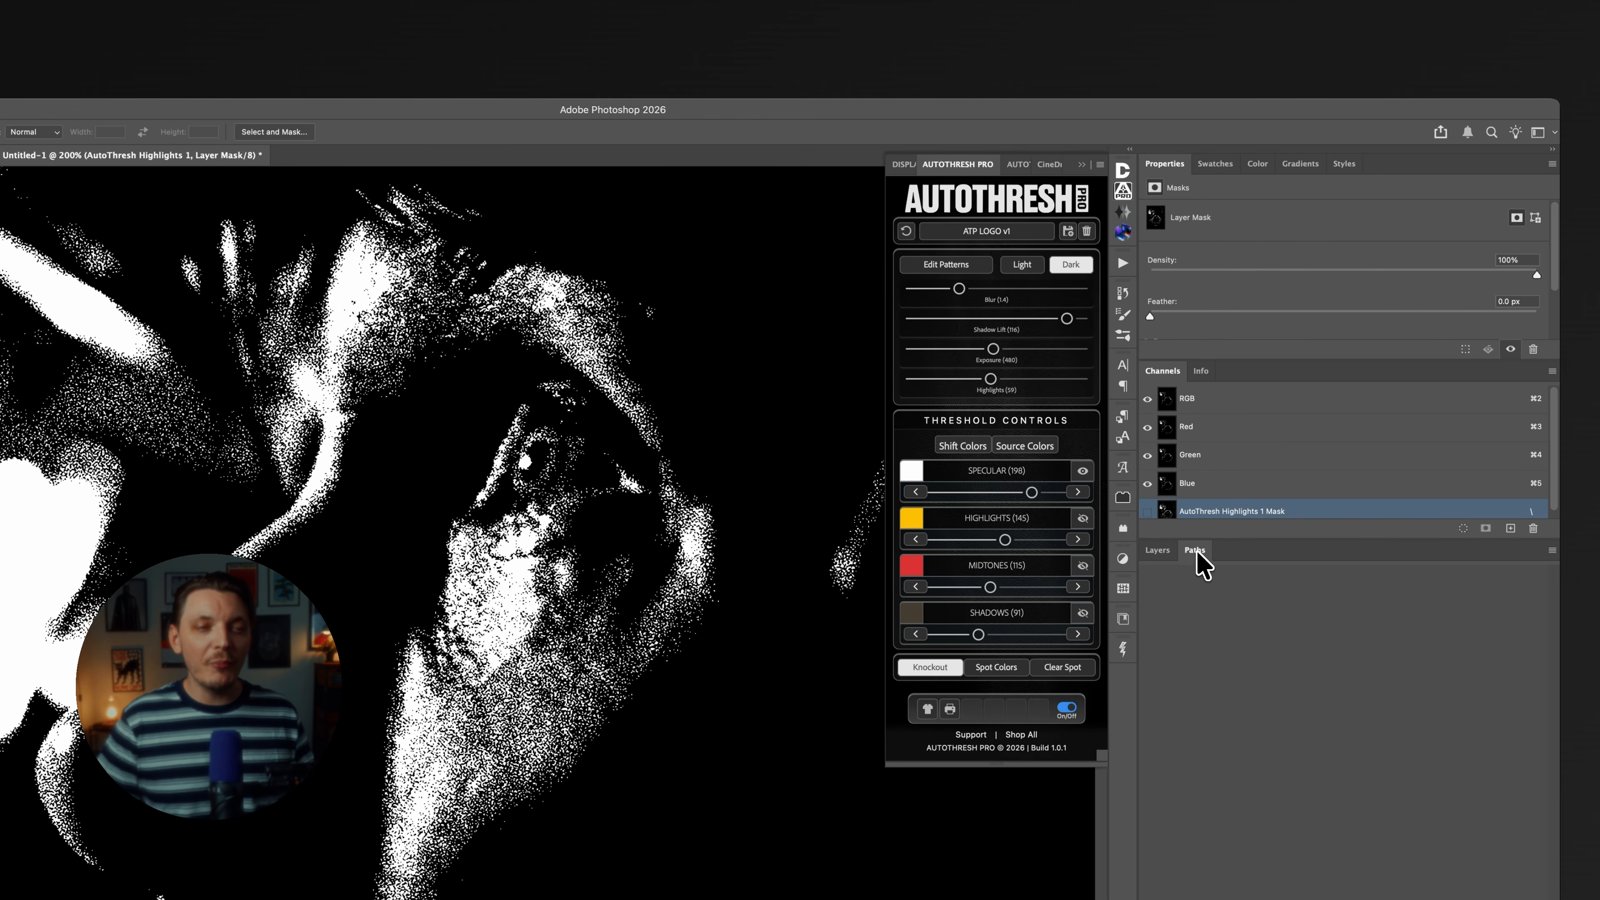
{"action": "left_click_drag", "start_coordinate": [1238, 403], "coordinate": [1266, 386]}
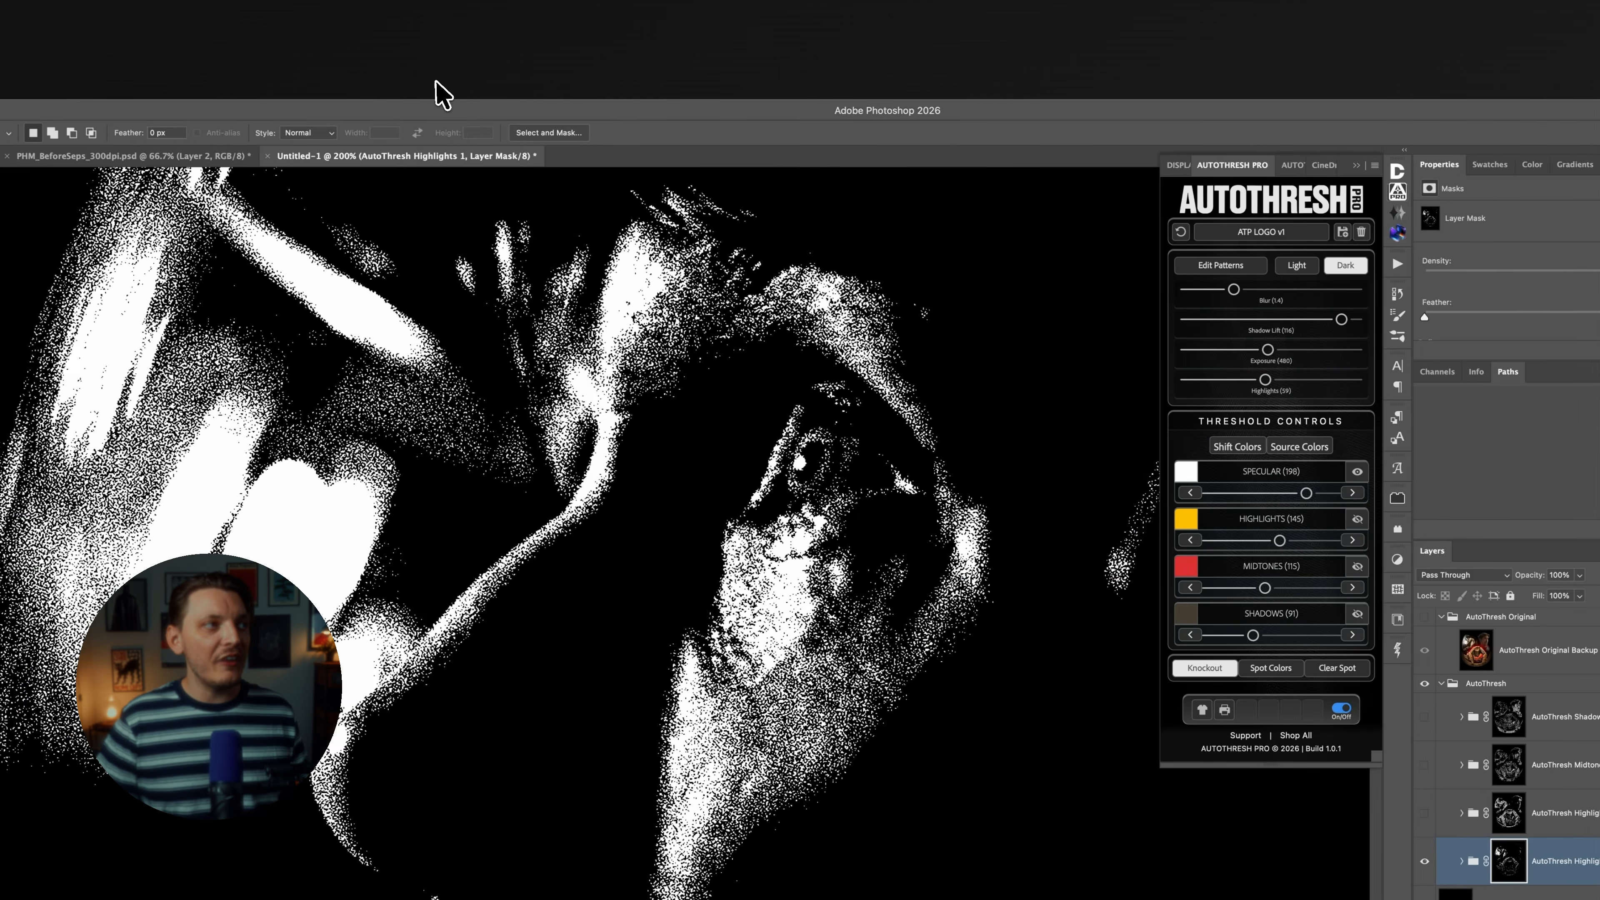
Load the AutoThresh Highlights 1 mask as a selection and convert it to a work path with 0.5 pixels tolerance.
{"action": "left_click", "coordinate": [162, 85]}
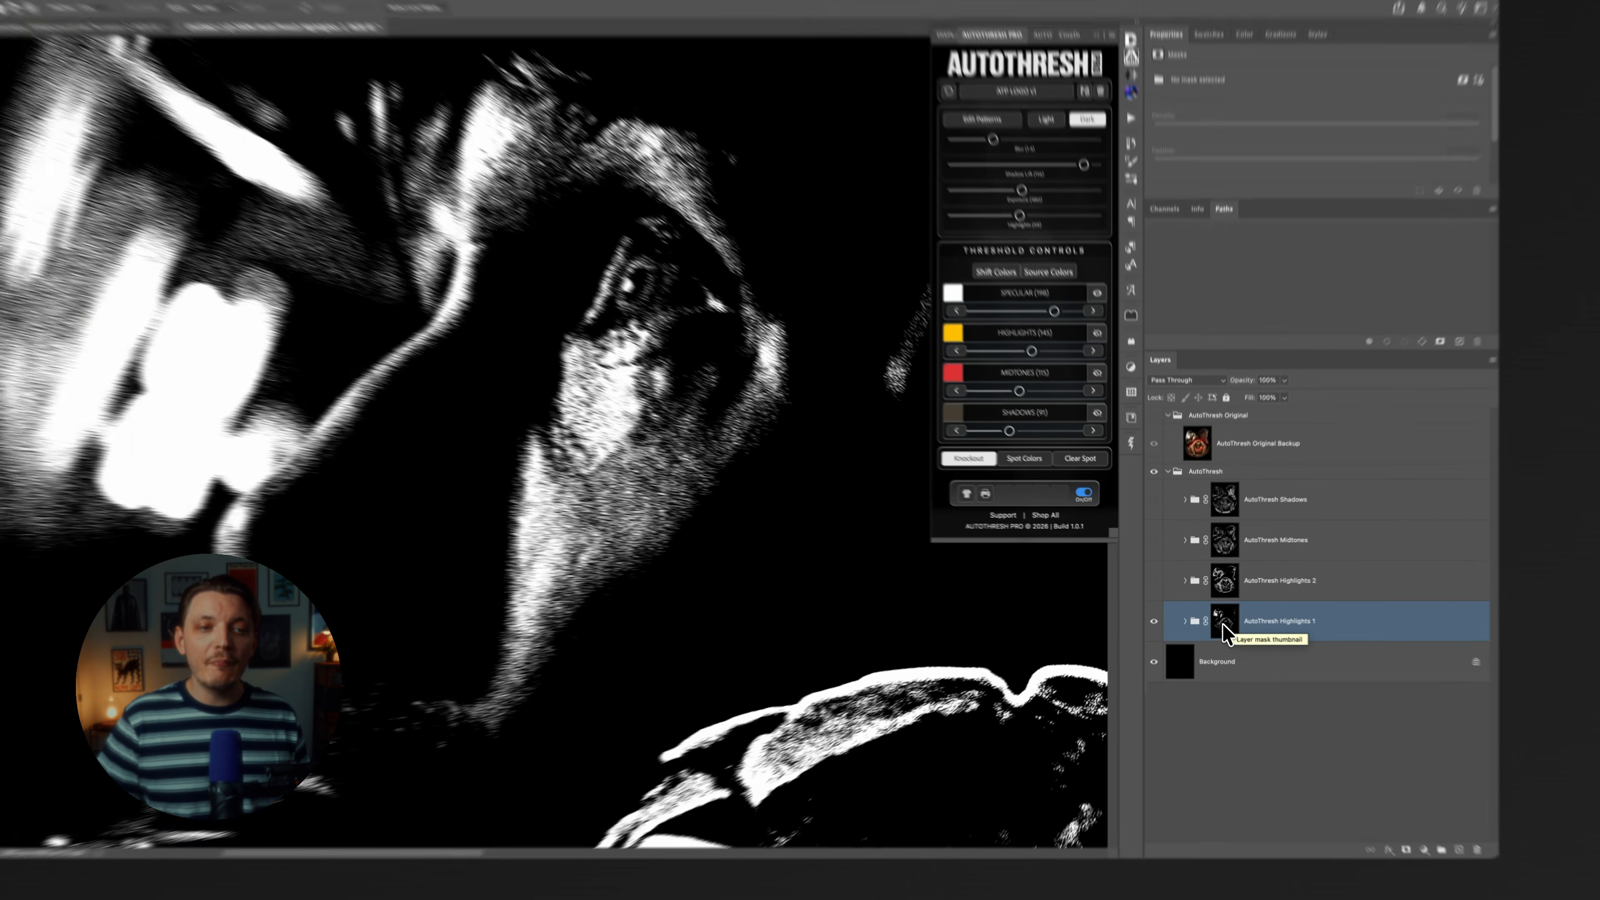
{"action": "left_click", "coordinate": [1224, 615]}
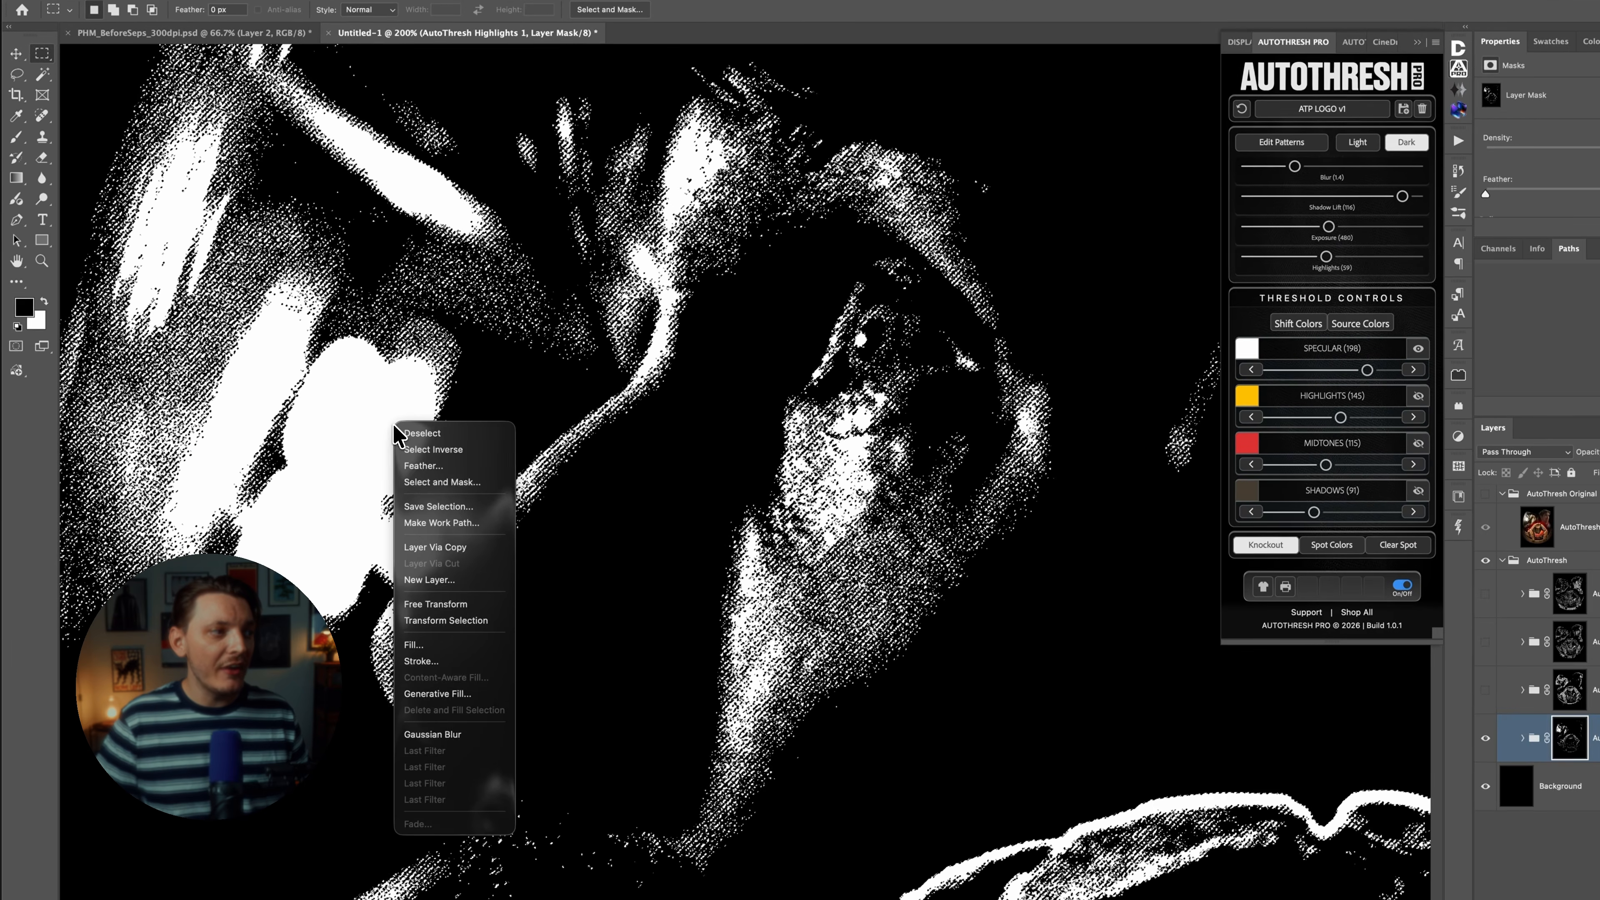
{"action": "right_click", "coordinate": [461, 506]}
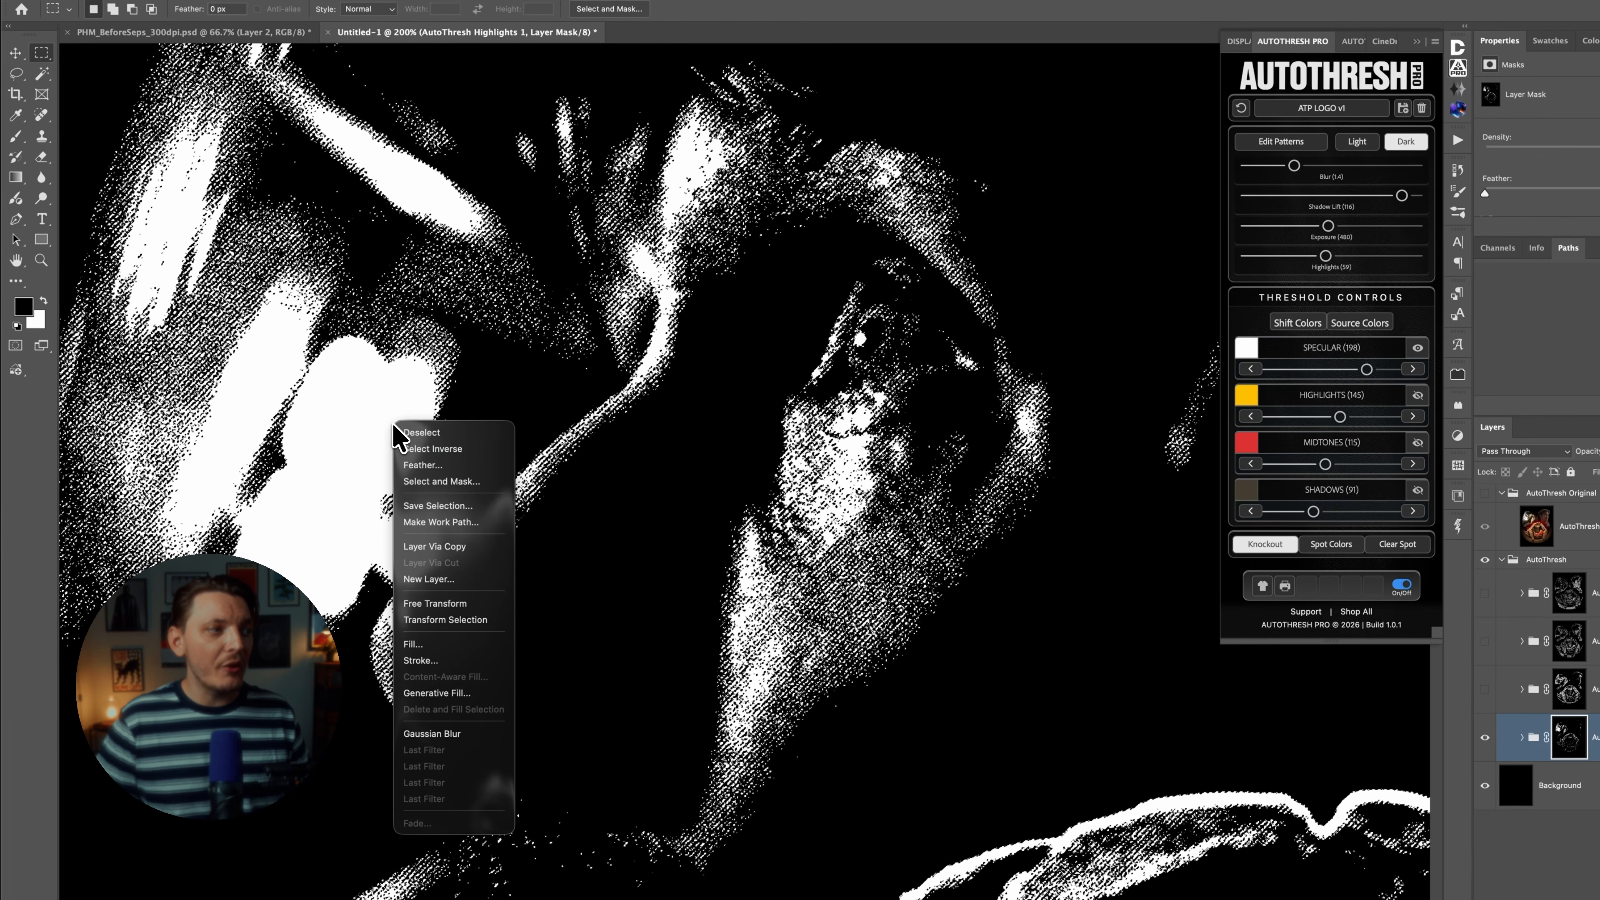
{"action": "left_click", "coordinate": [465, 520]}
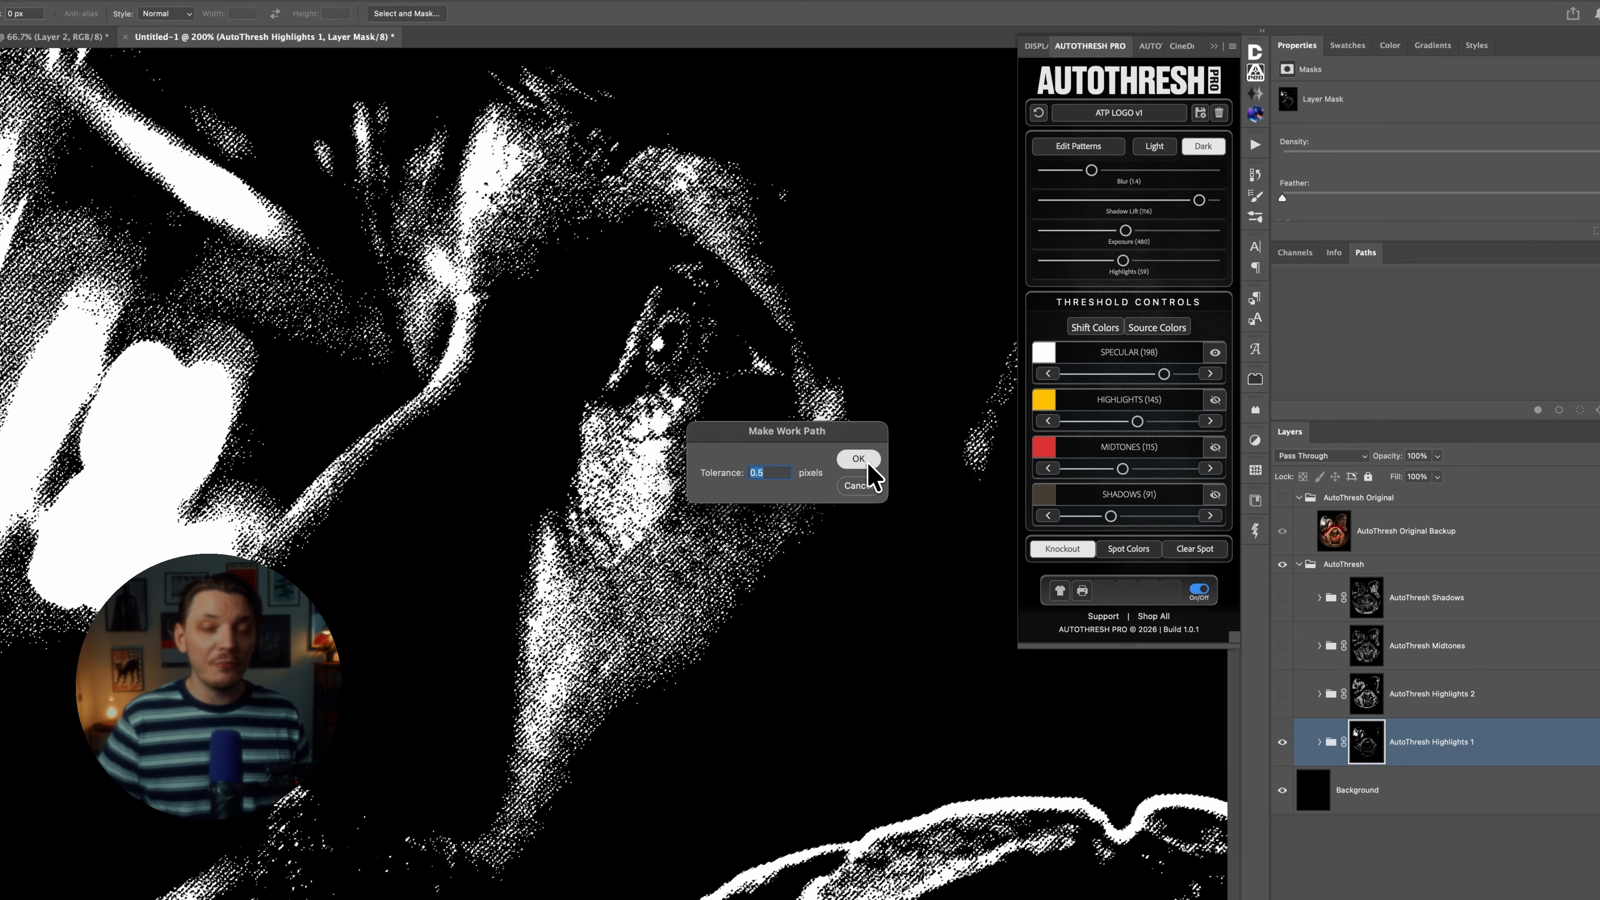
{"action": "left_click", "coordinate": [859, 458]}
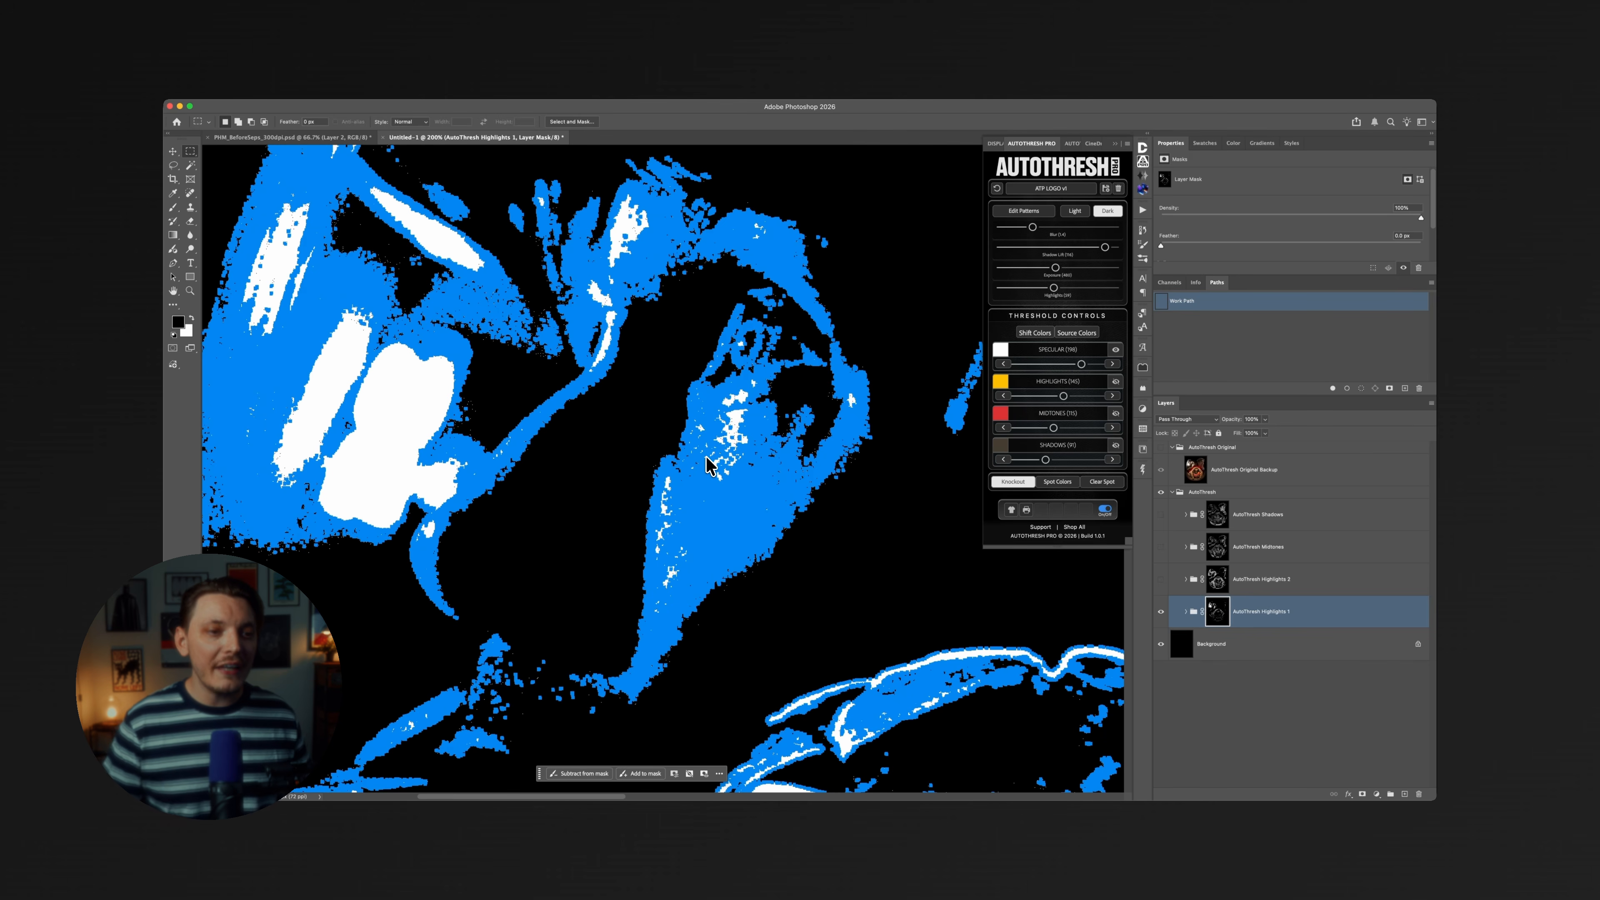
Add a Solid Color fill layer shaped by the Highlights 1 work path and set its color to white.
{"action": "left_click", "coordinate": [1376, 792]}
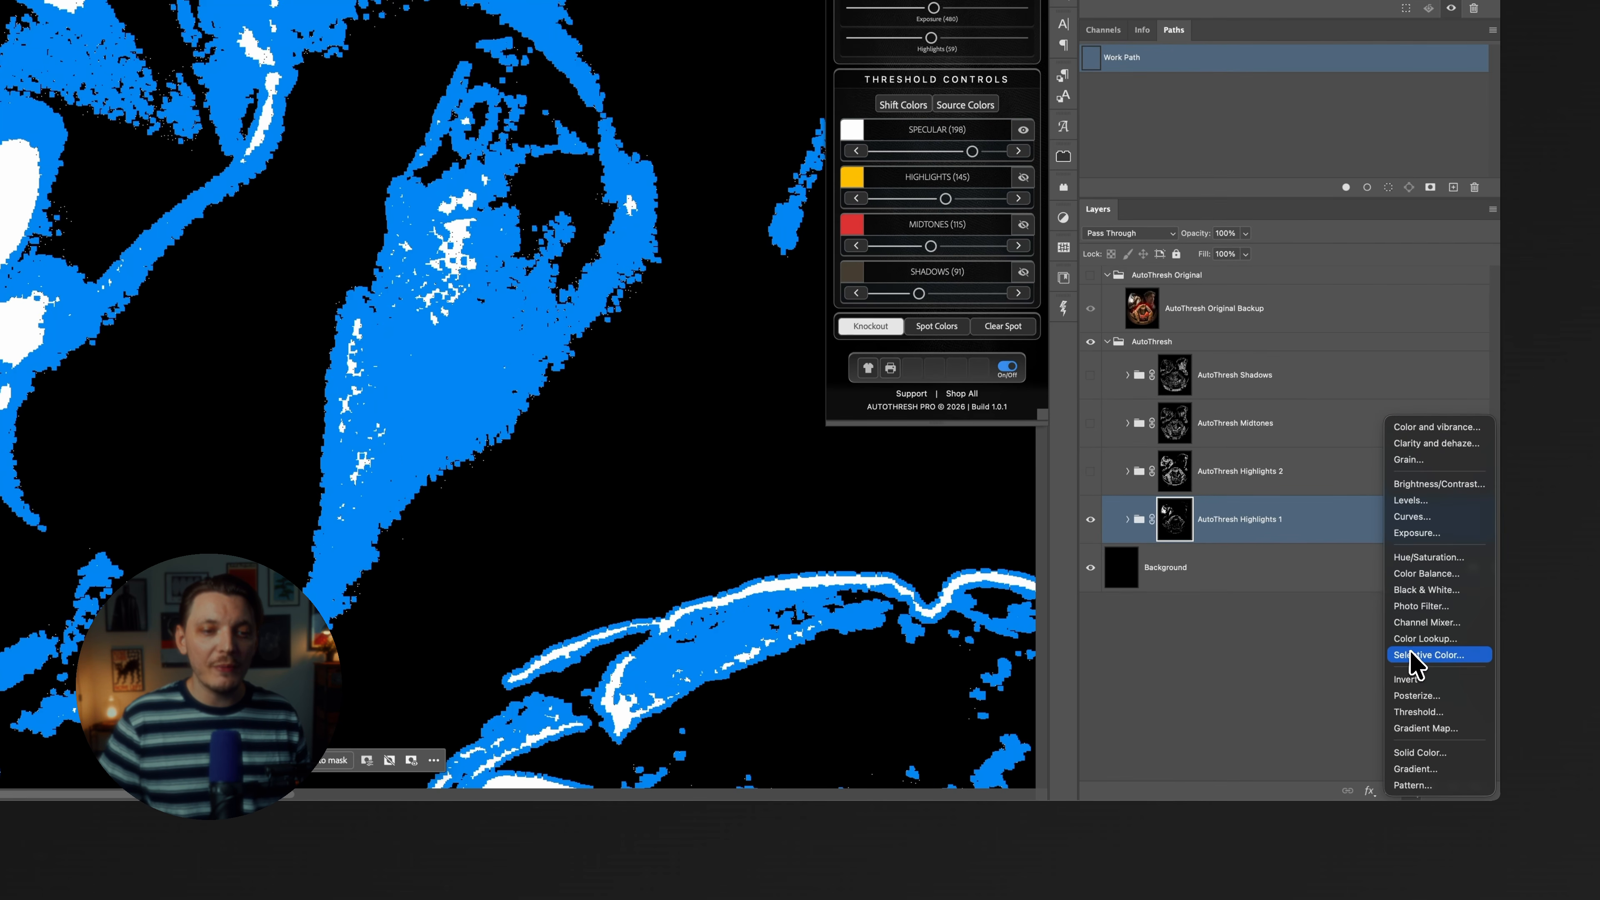
{"action": "left_click", "coordinate": [1430, 747]}
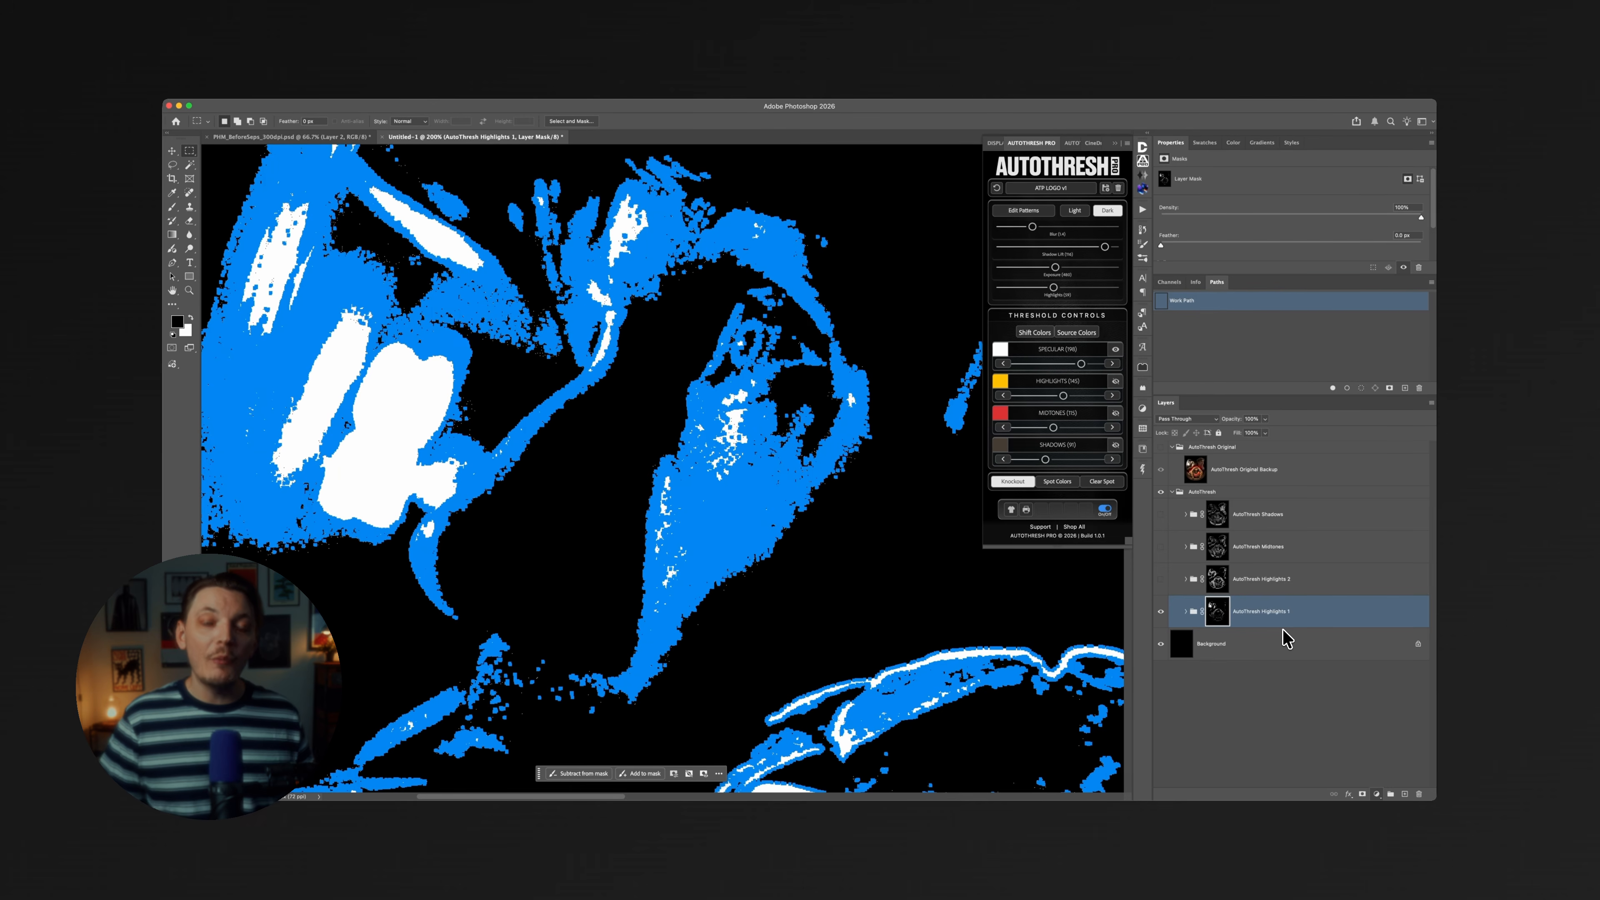
{"action": "key", "text": "super+h"}
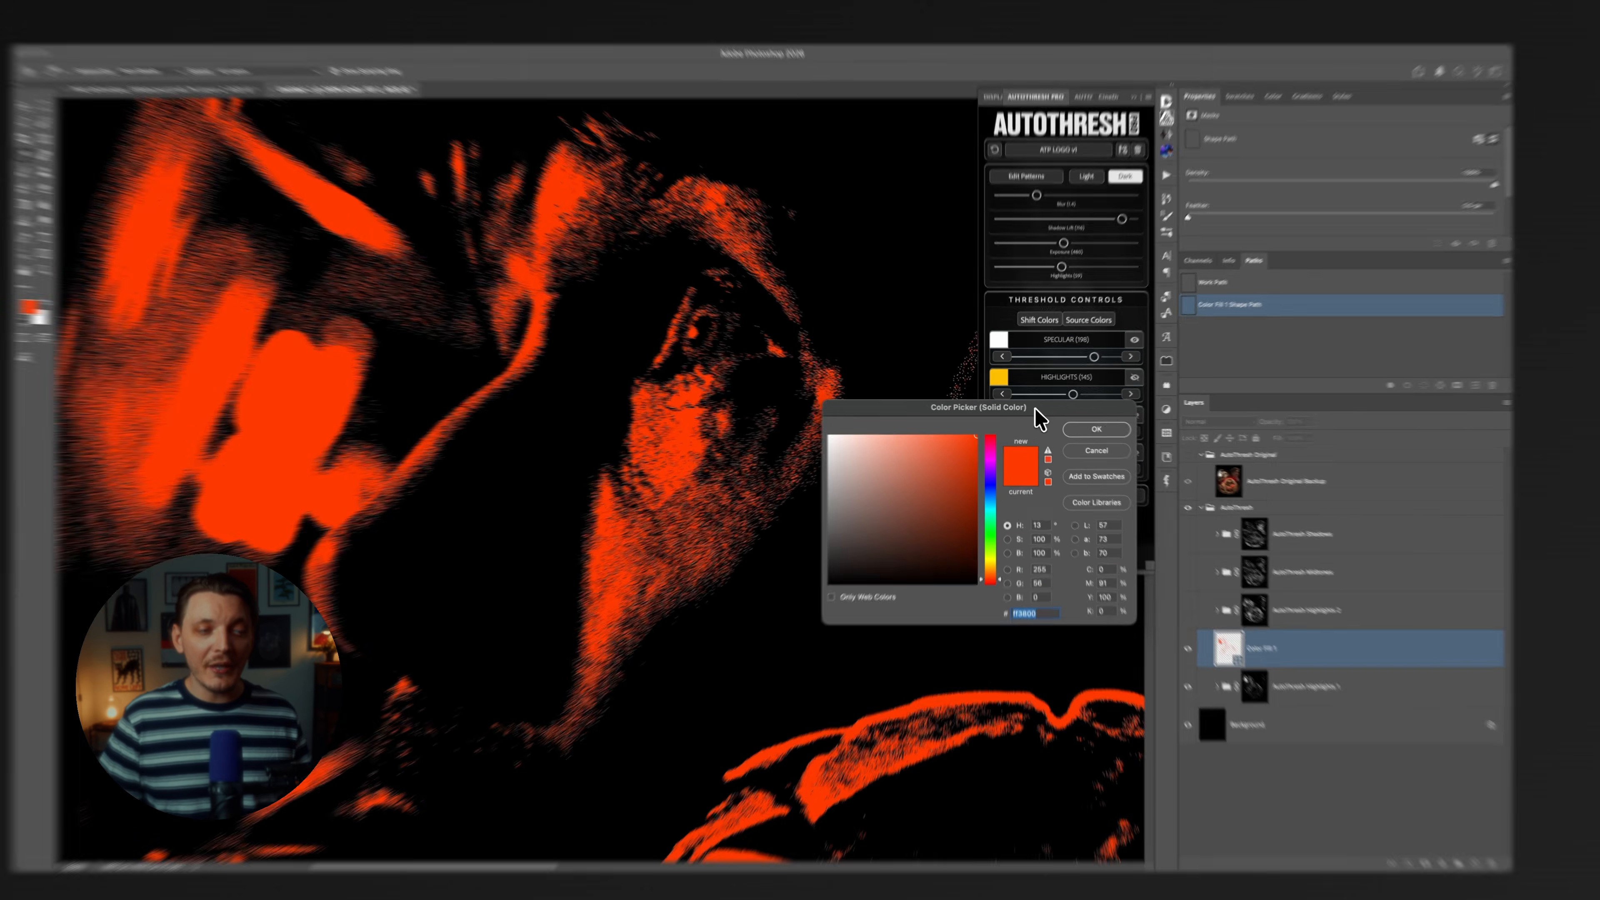
{"action": "left_click_drag", "start_coordinate": [1033, 408], "coordinate": [1143, 519]}
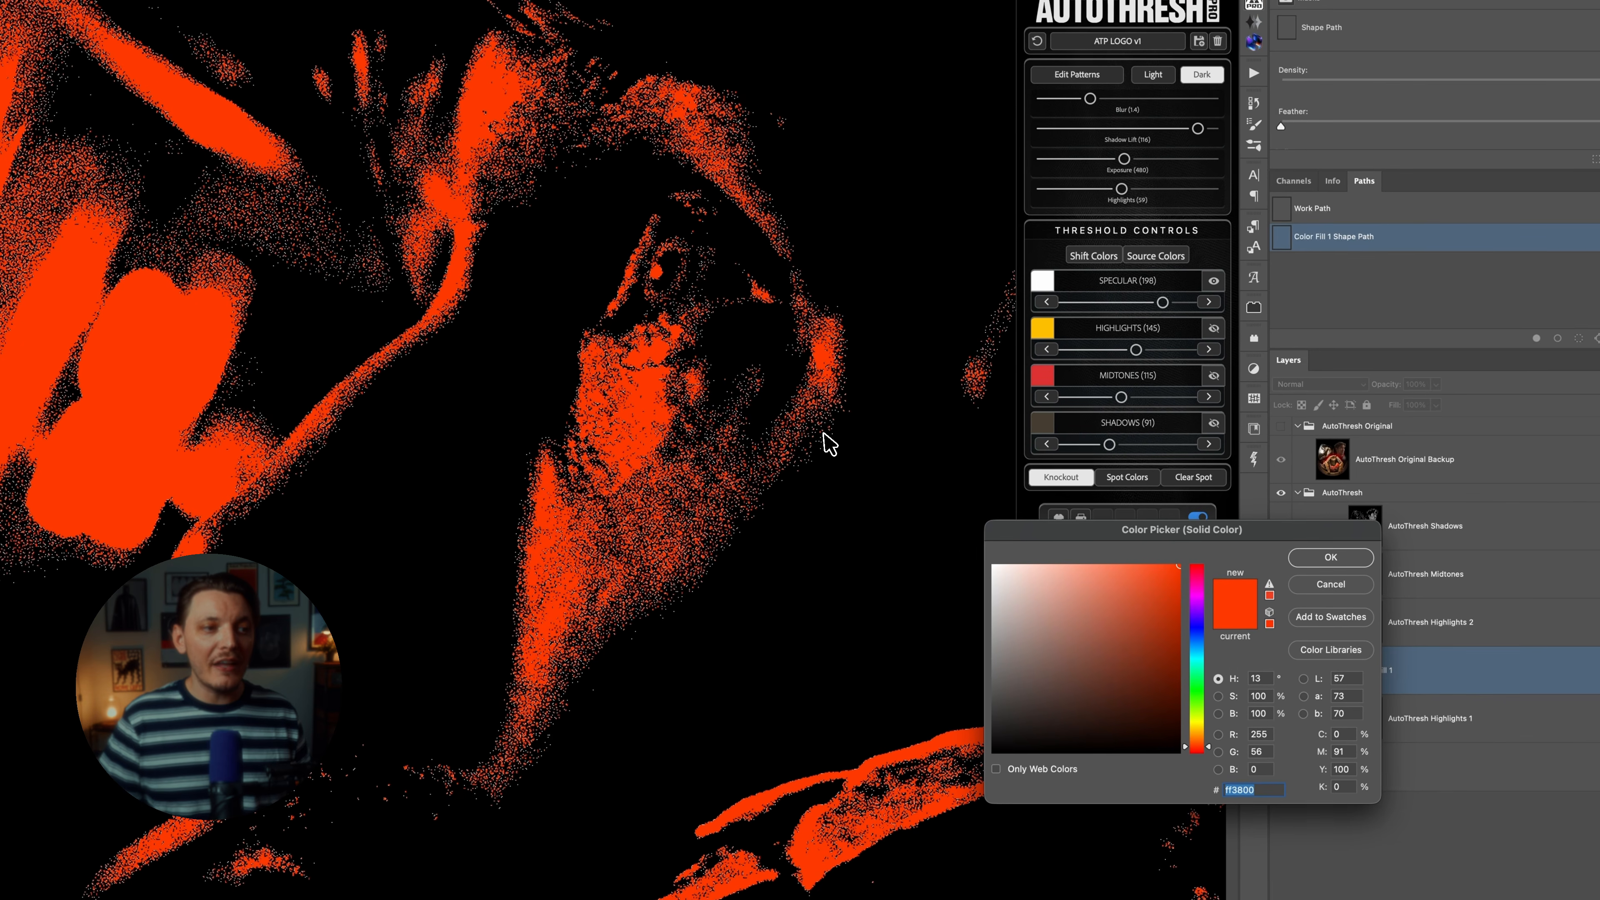
{"action": "type", "text": "a97667"}
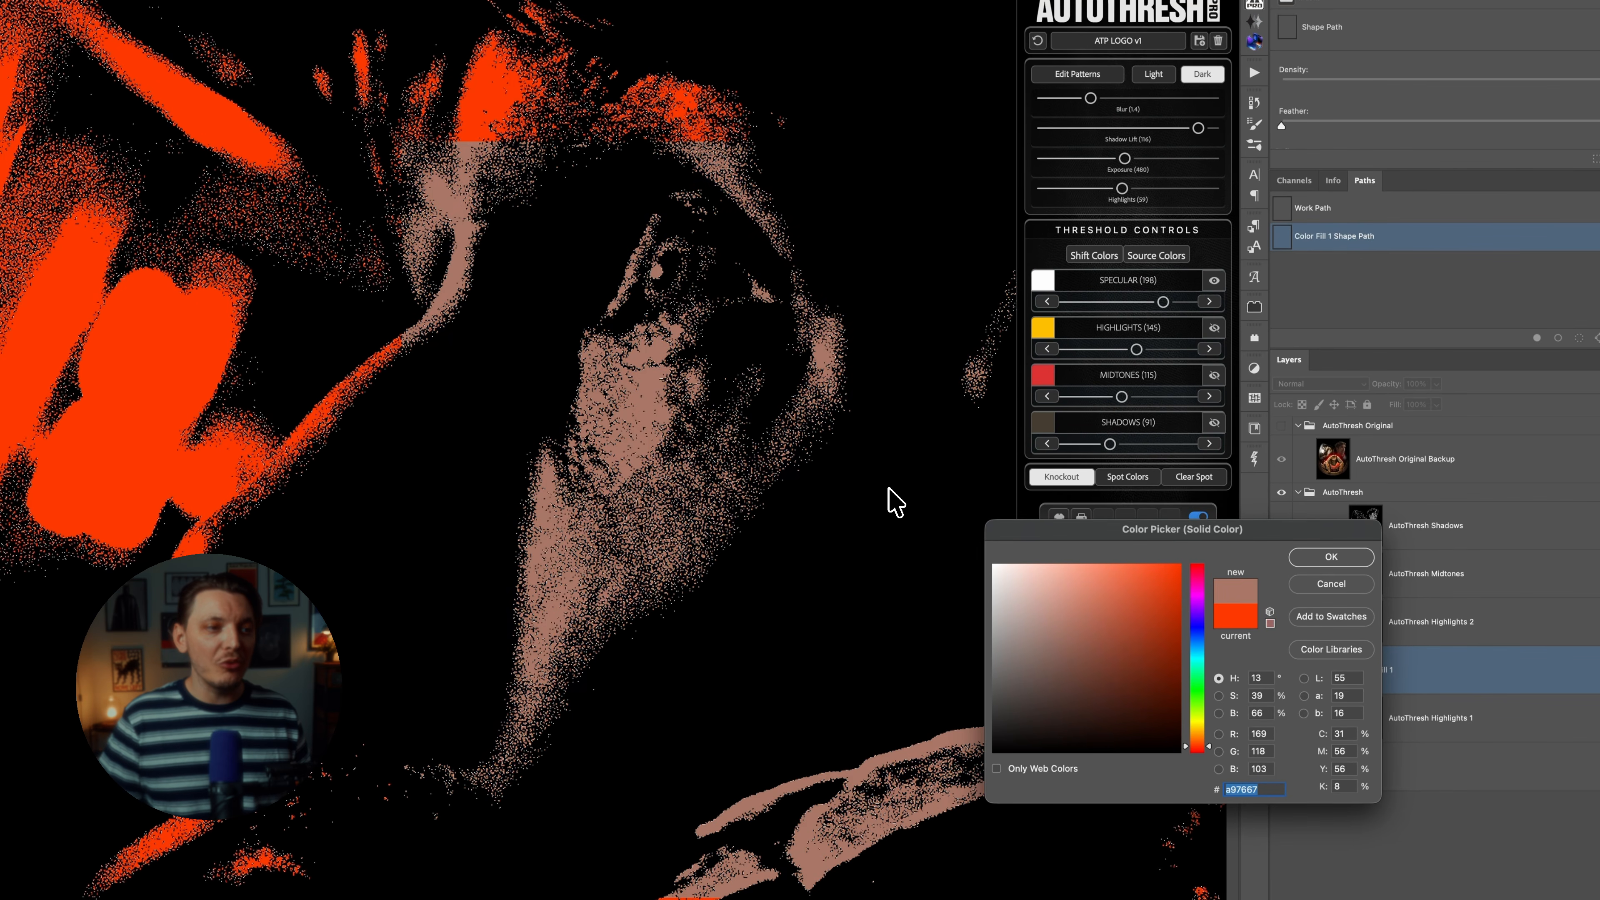
{"action": "left_click_drag", "start_coordinate": [1117, 594], "coordinate": [993, 565]}
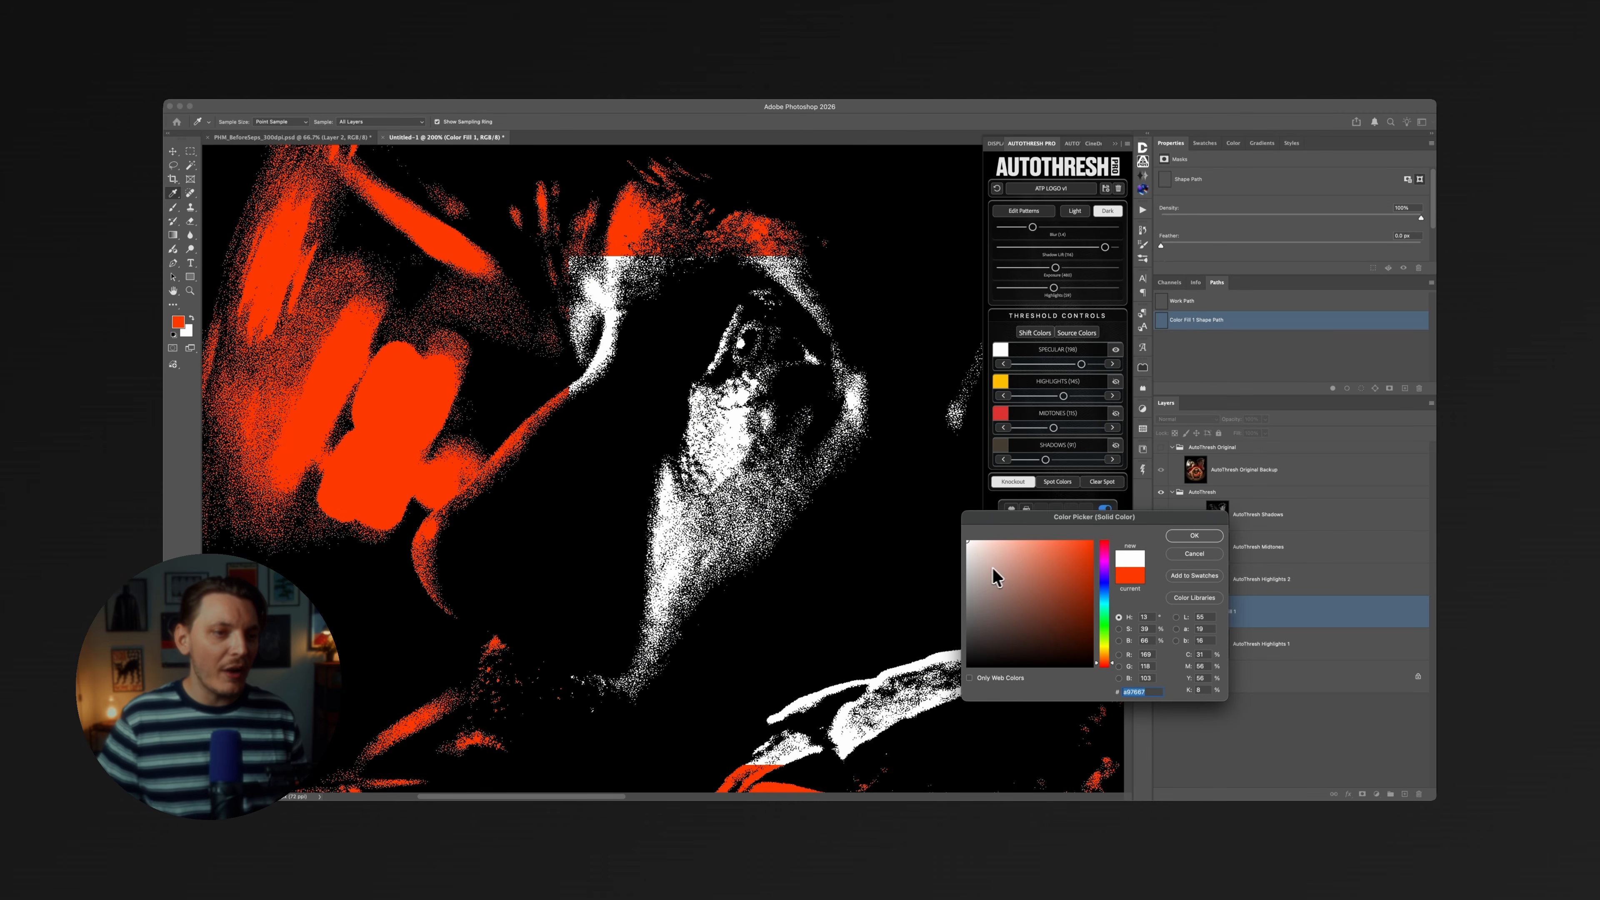
{"action": "left_click", "coordinate": [1194, 535]}
Rename the white fill layer "Highlight 1 sep" and hide it together with the AutoThresh Highlights 1 group.
{"action": "double_click", "coordinate": [1229, 611]}
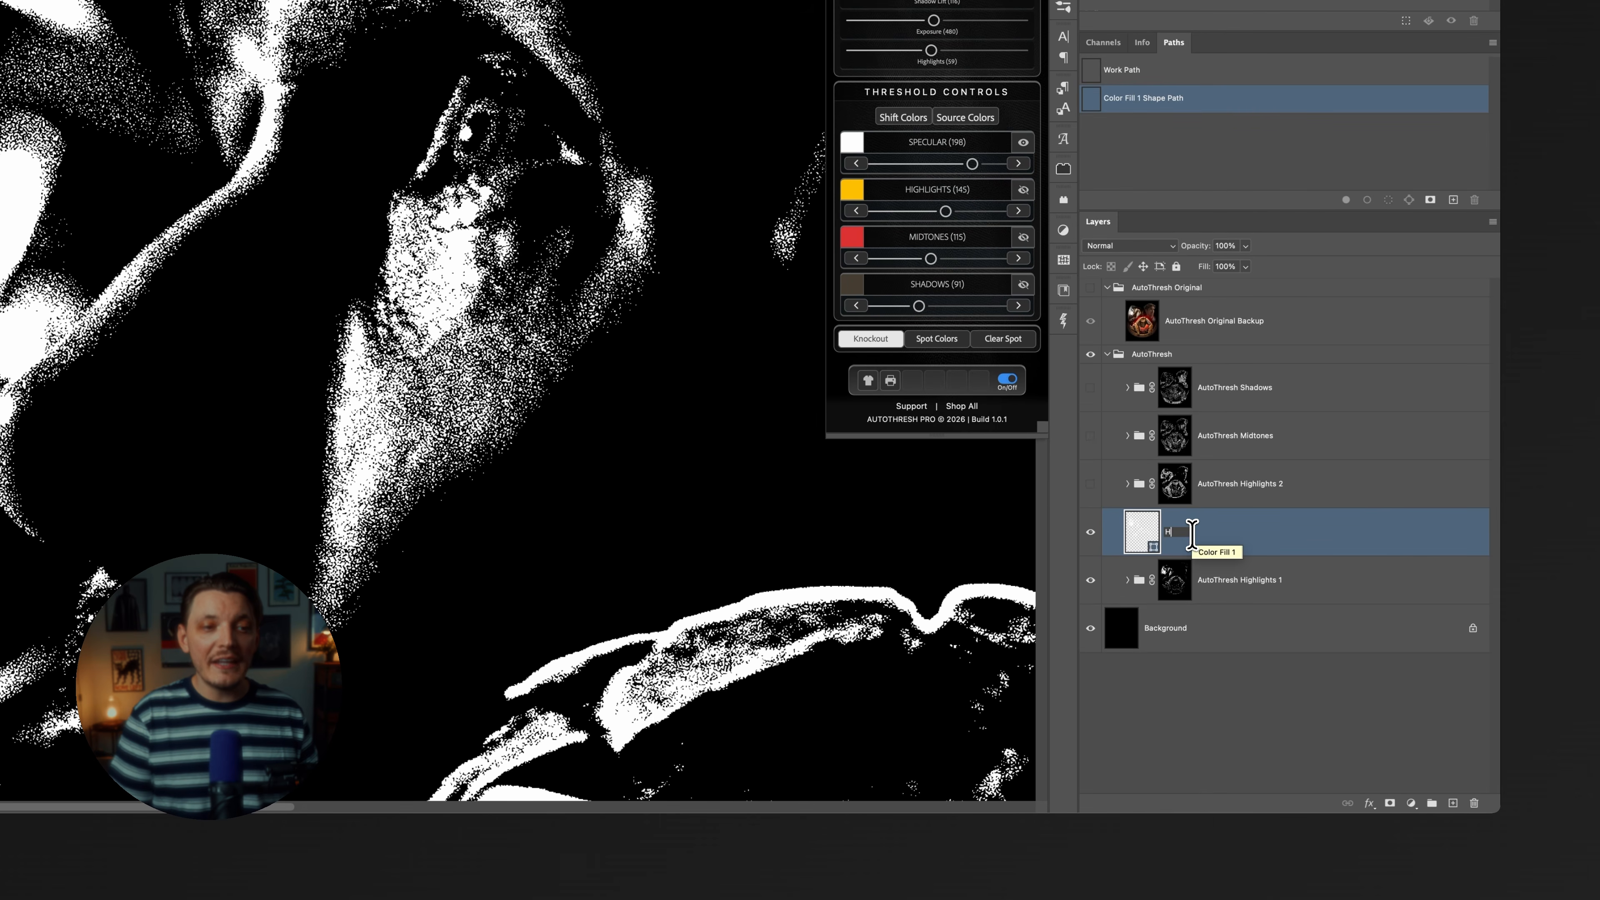
{"action": "type", "text": "Highlights 1 sep"}
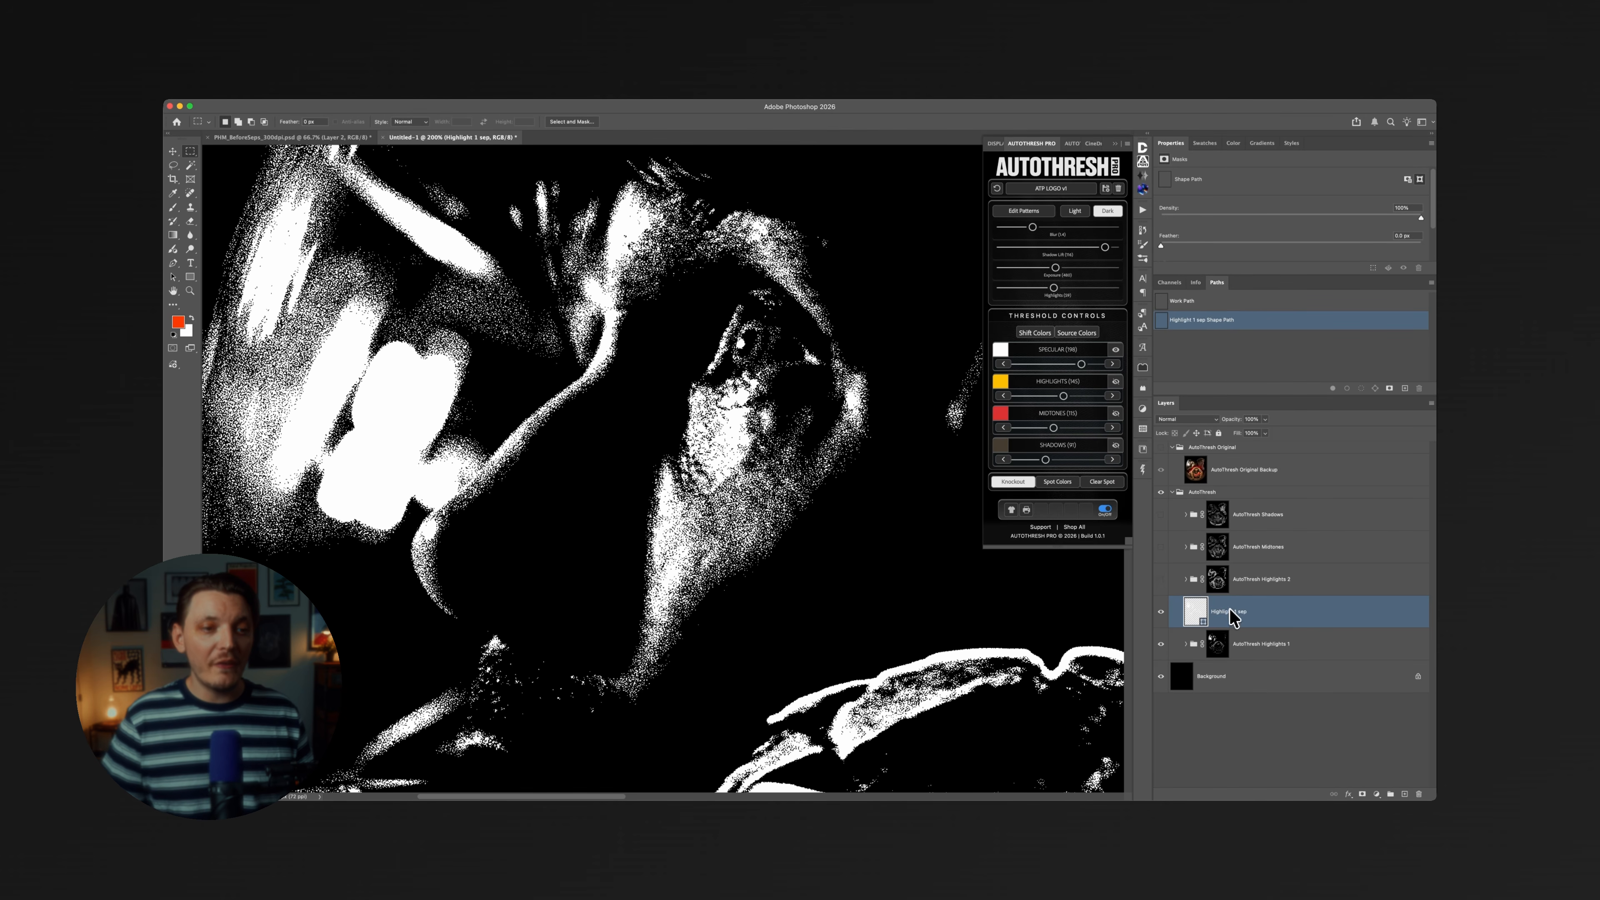
{"action": "key", "text": "Return"}
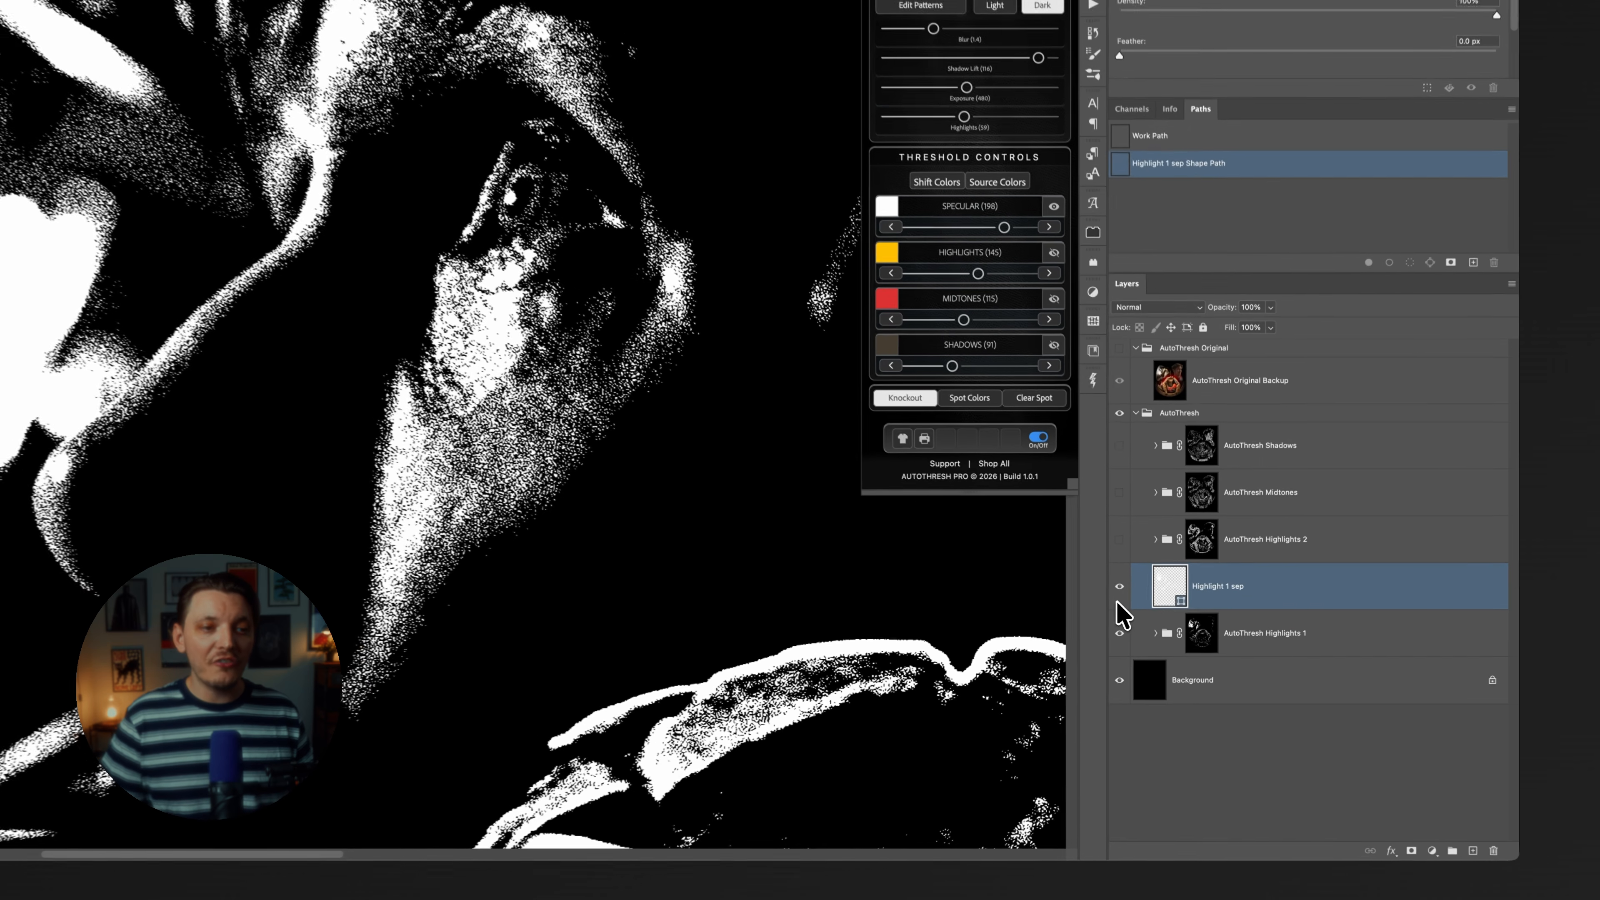
{"action": "left_click", "coordinate": [1119, 592]}
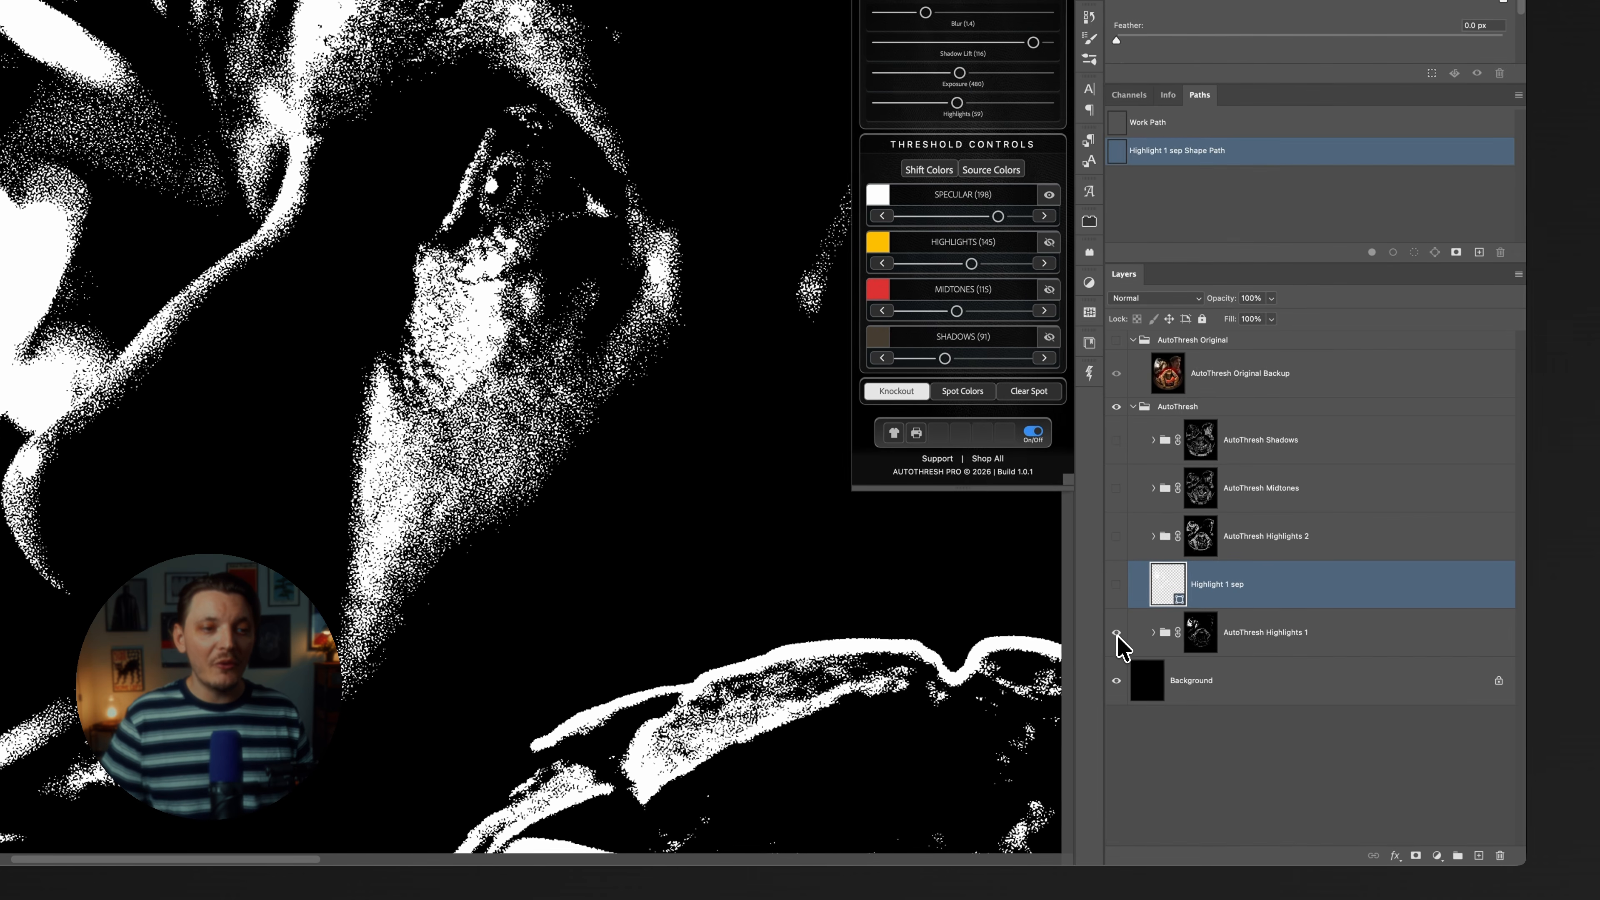
{"action": "left_click", "coordinate": [1119, 633]}
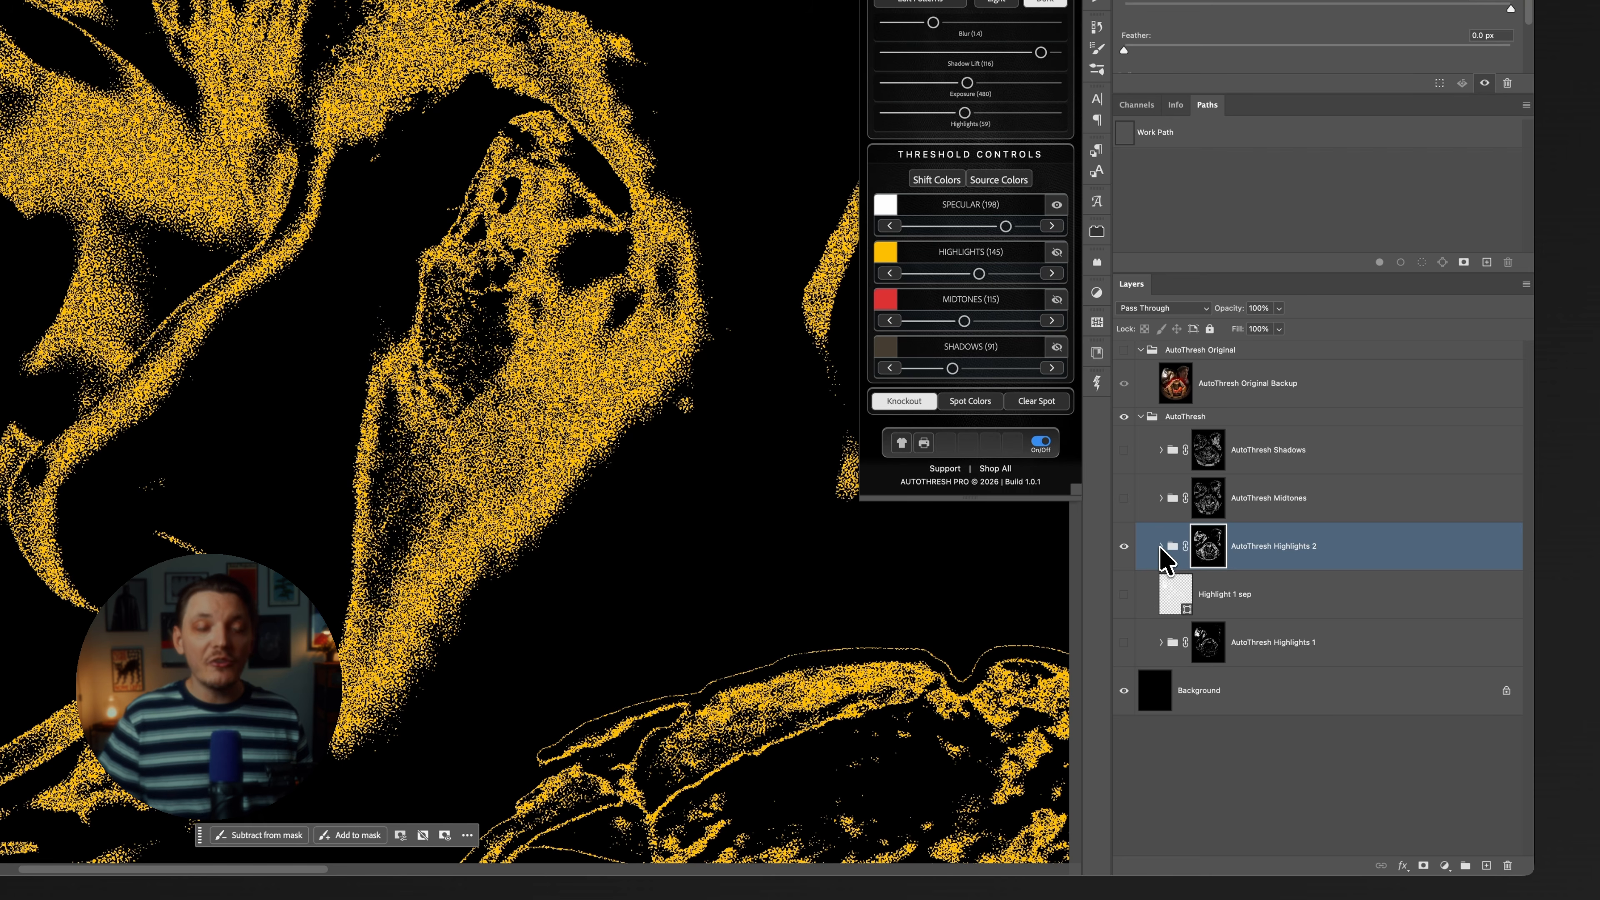
Copy the hex code of the yellow color layer inside the AutoThresh Highlights 2 group, leaving the color unedited and the group collapsed.
{"action": "left_click", "coordinate": [1160, 546]}
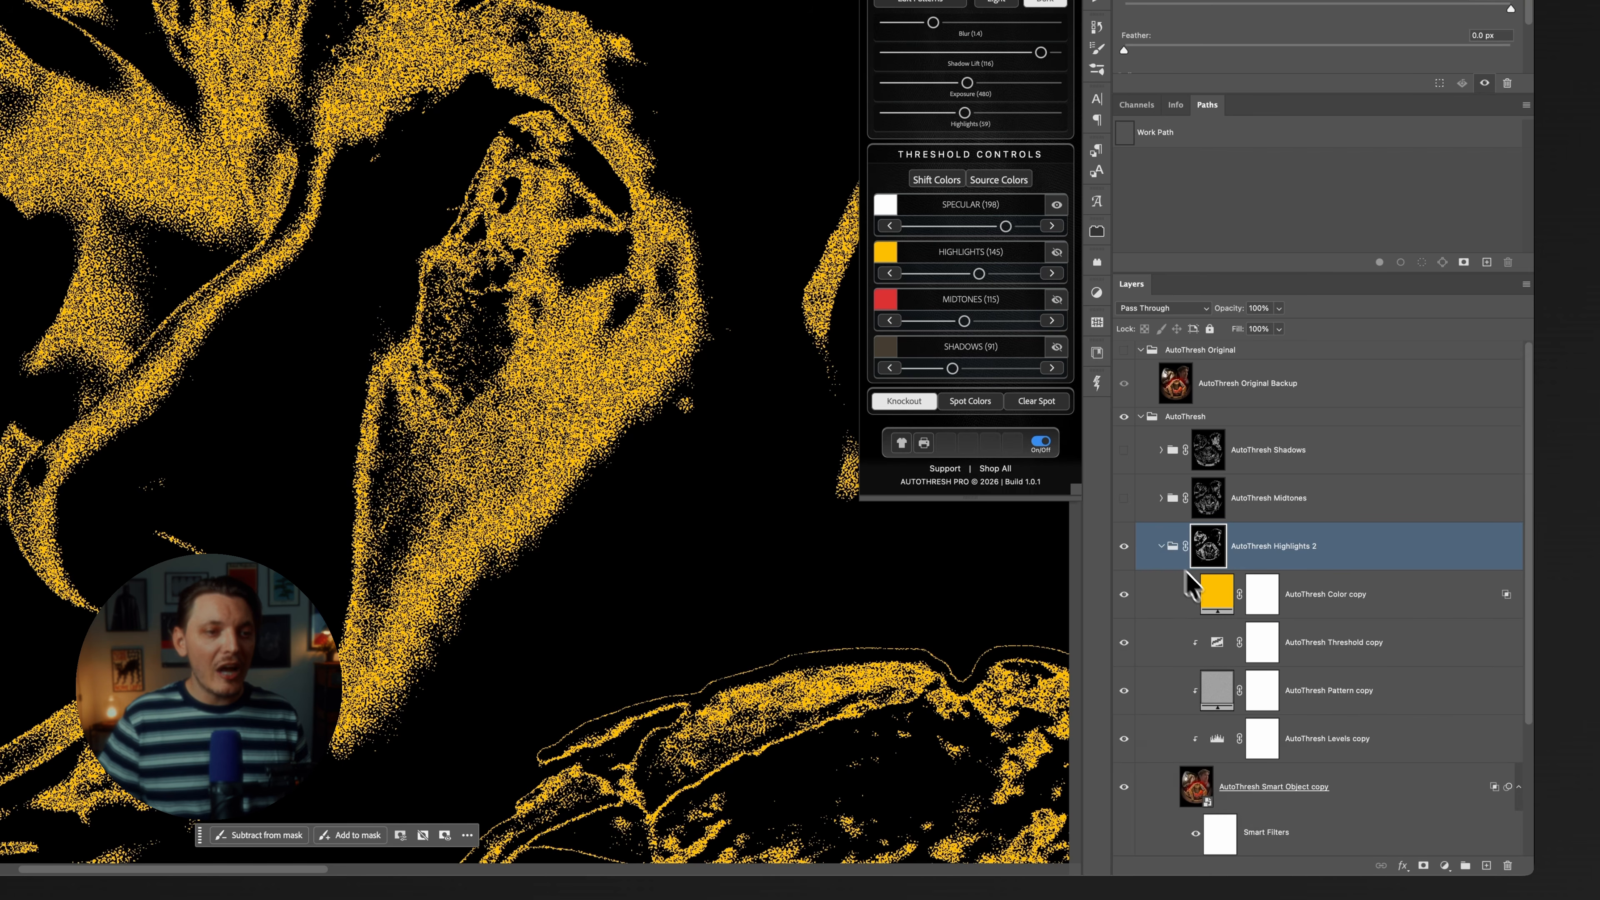
{"action": "double_click", "coordinate": [1210, 598]}
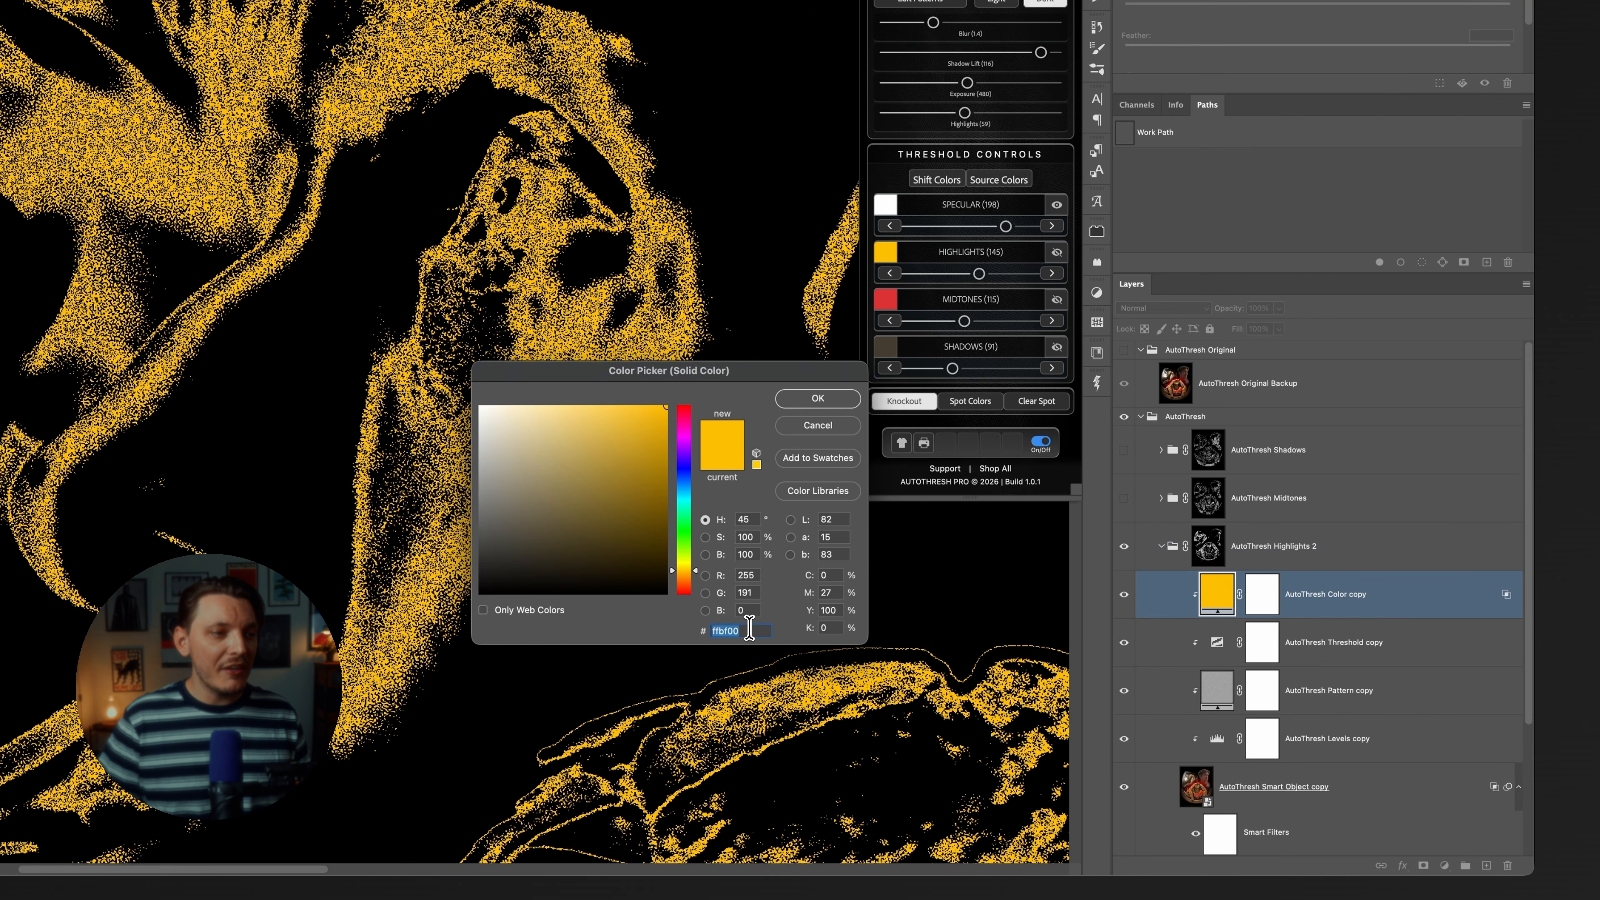
{"action": "left_click", "coordinate": [804, 433]}
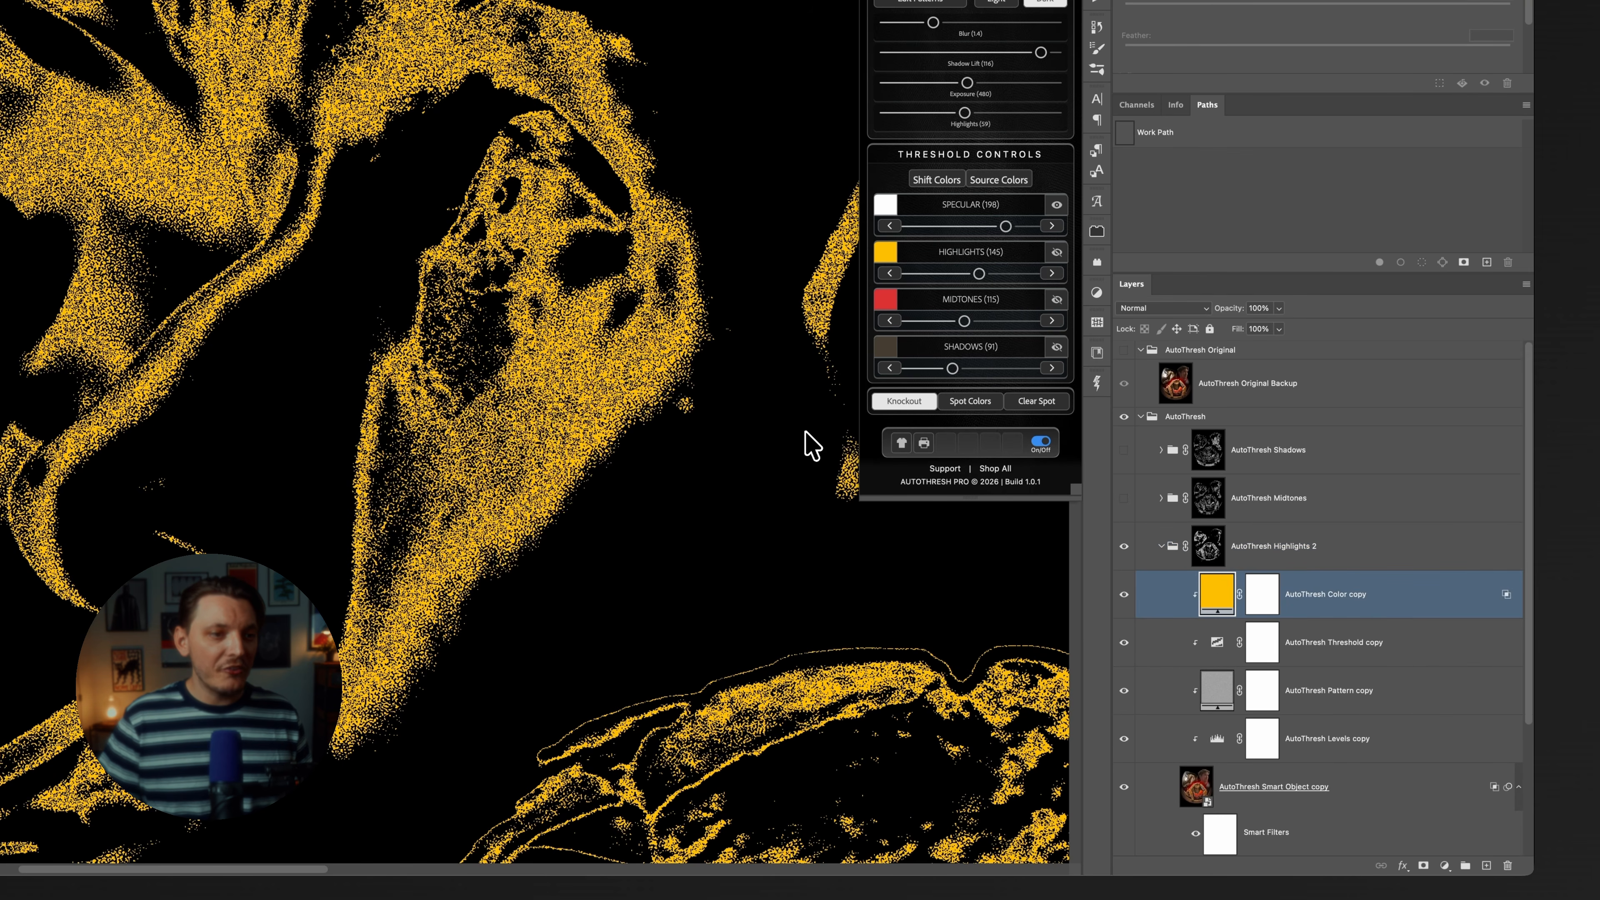
{"action": "left_click", "coordinate": [1162, 547]}
Load the AutoThresh Highlights 2 mask as a selection and make a work path from it with 0.5 pixels tolerance.
{"action": "left_click", "coordinate": [1205, 550], "text": "super"}
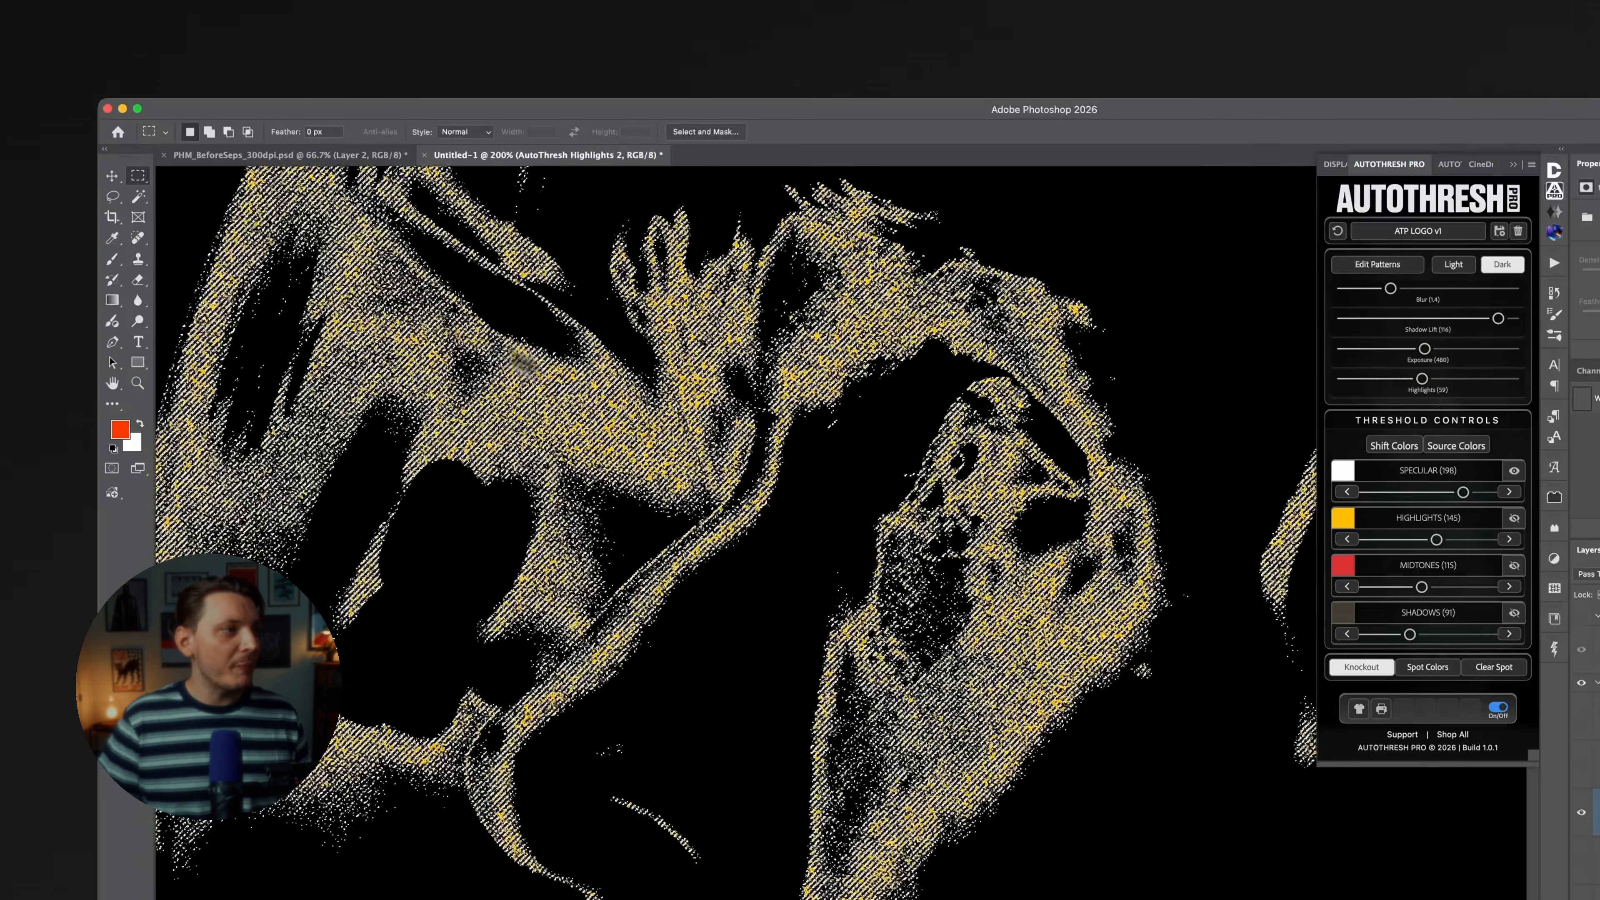
{"action": "right_click", "coordinate": [642, 395]}
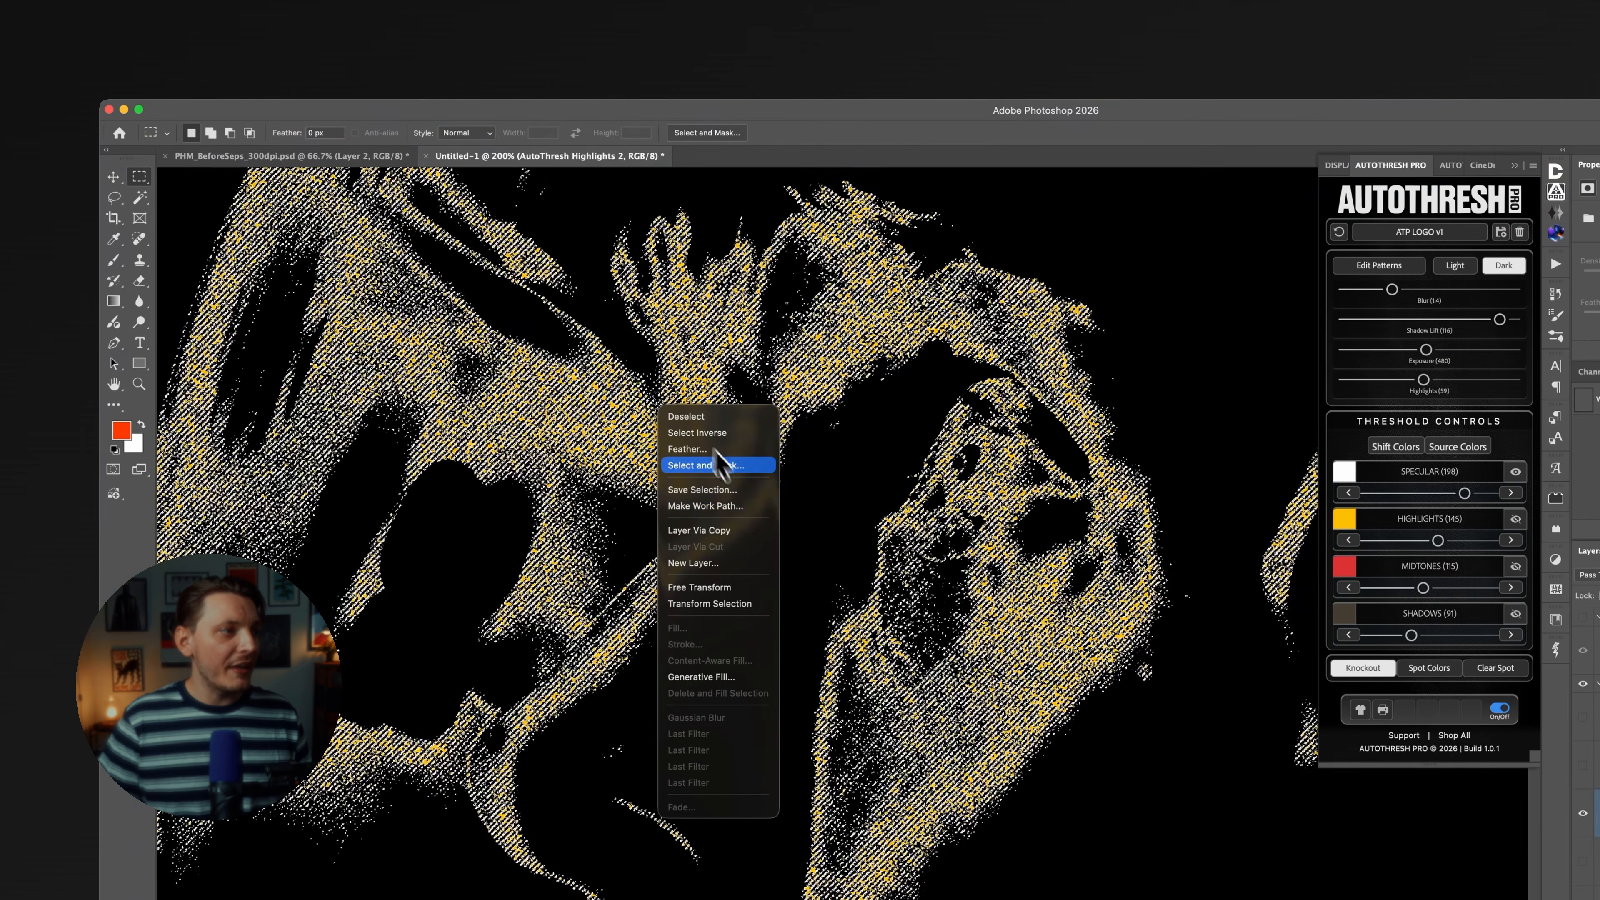
{"action": "left_click", "coordinate": [741, 508]}
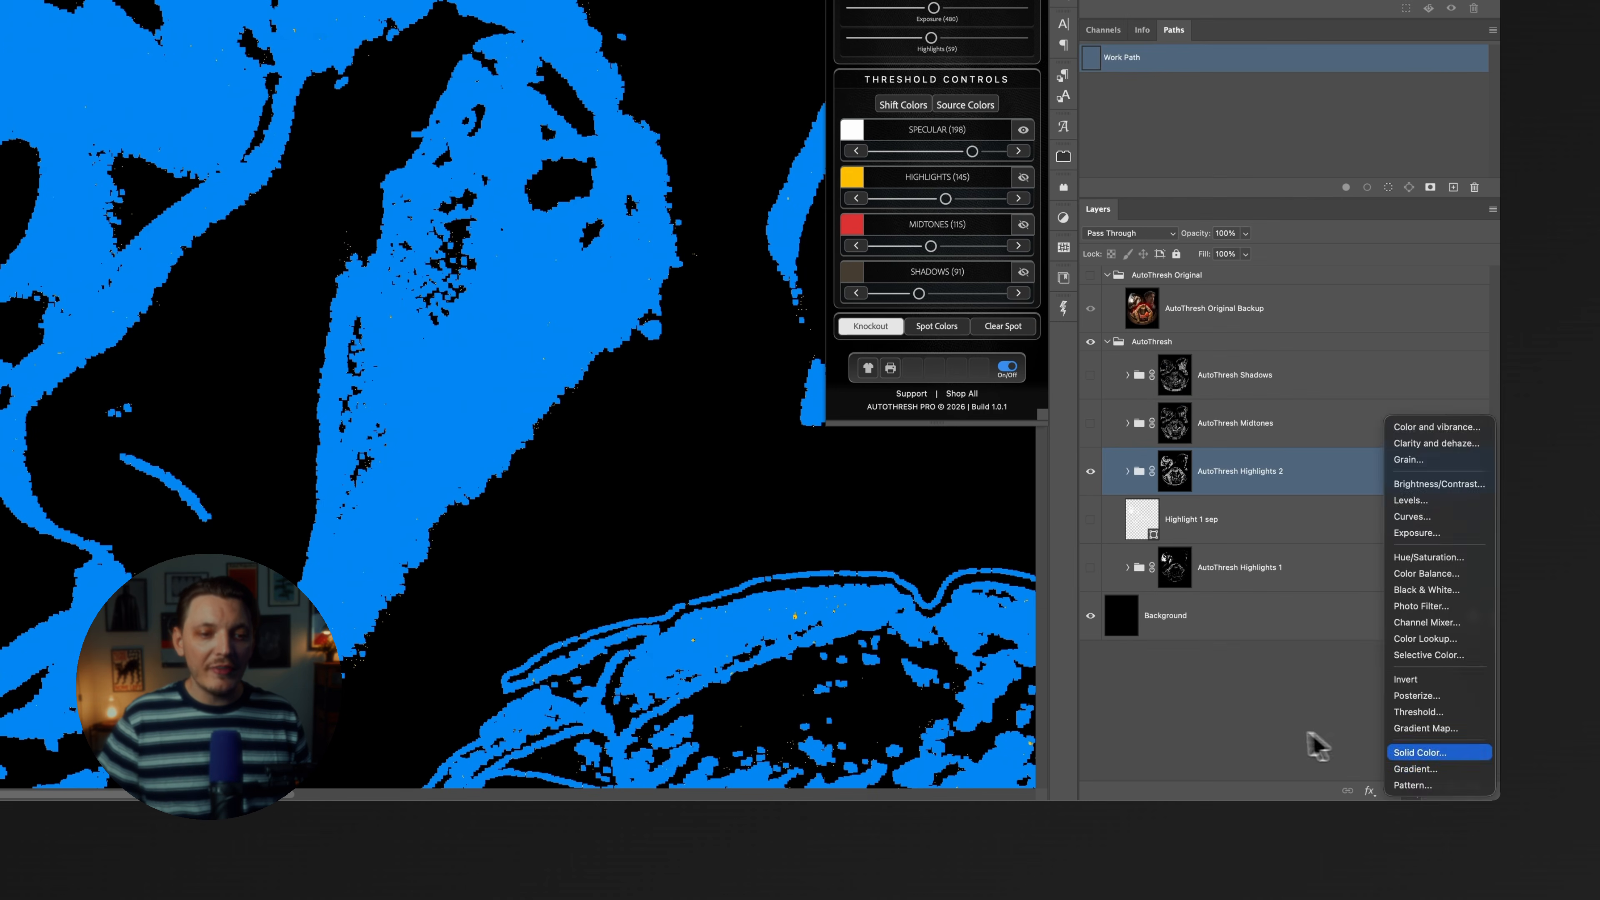
{"action": "left_click", "coordinate": [1315, 748]}
Add a Solid Color fill layer shaped by the Highlights 2 work path, with its color set to ffbf00.
{"action": "left_click", "coordinate": [1415, 788]}
{"action": "left_click", "coordinate": [1429, 754]}
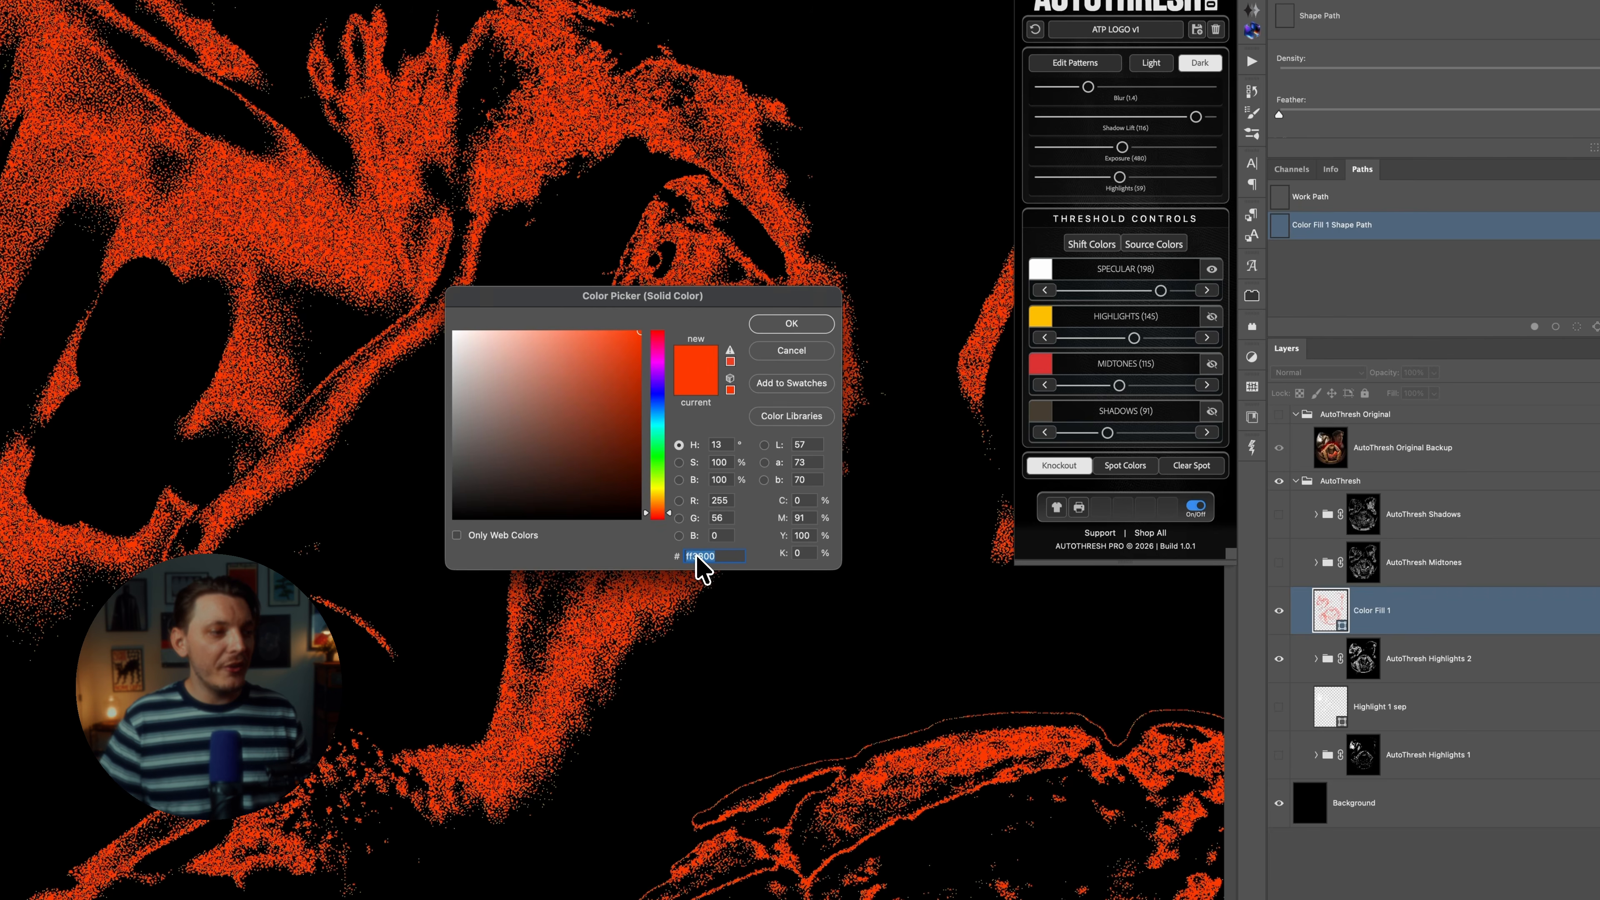
{"action": "type", "text": "ffbf00"}
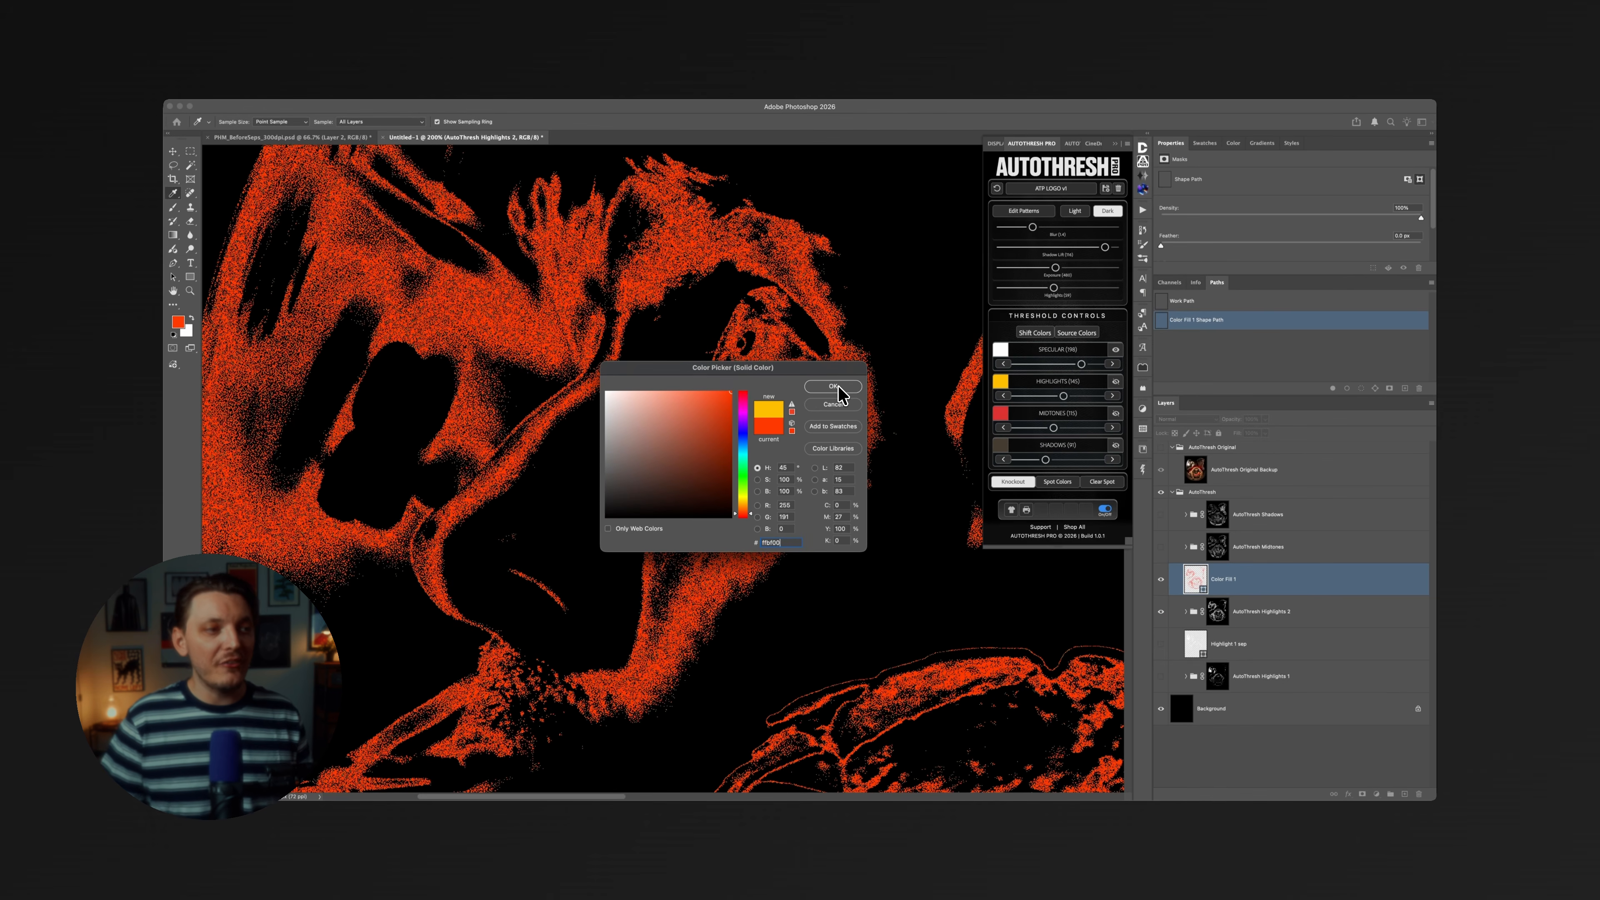
{"action": "left_click", "coordinate": [833, 386]}
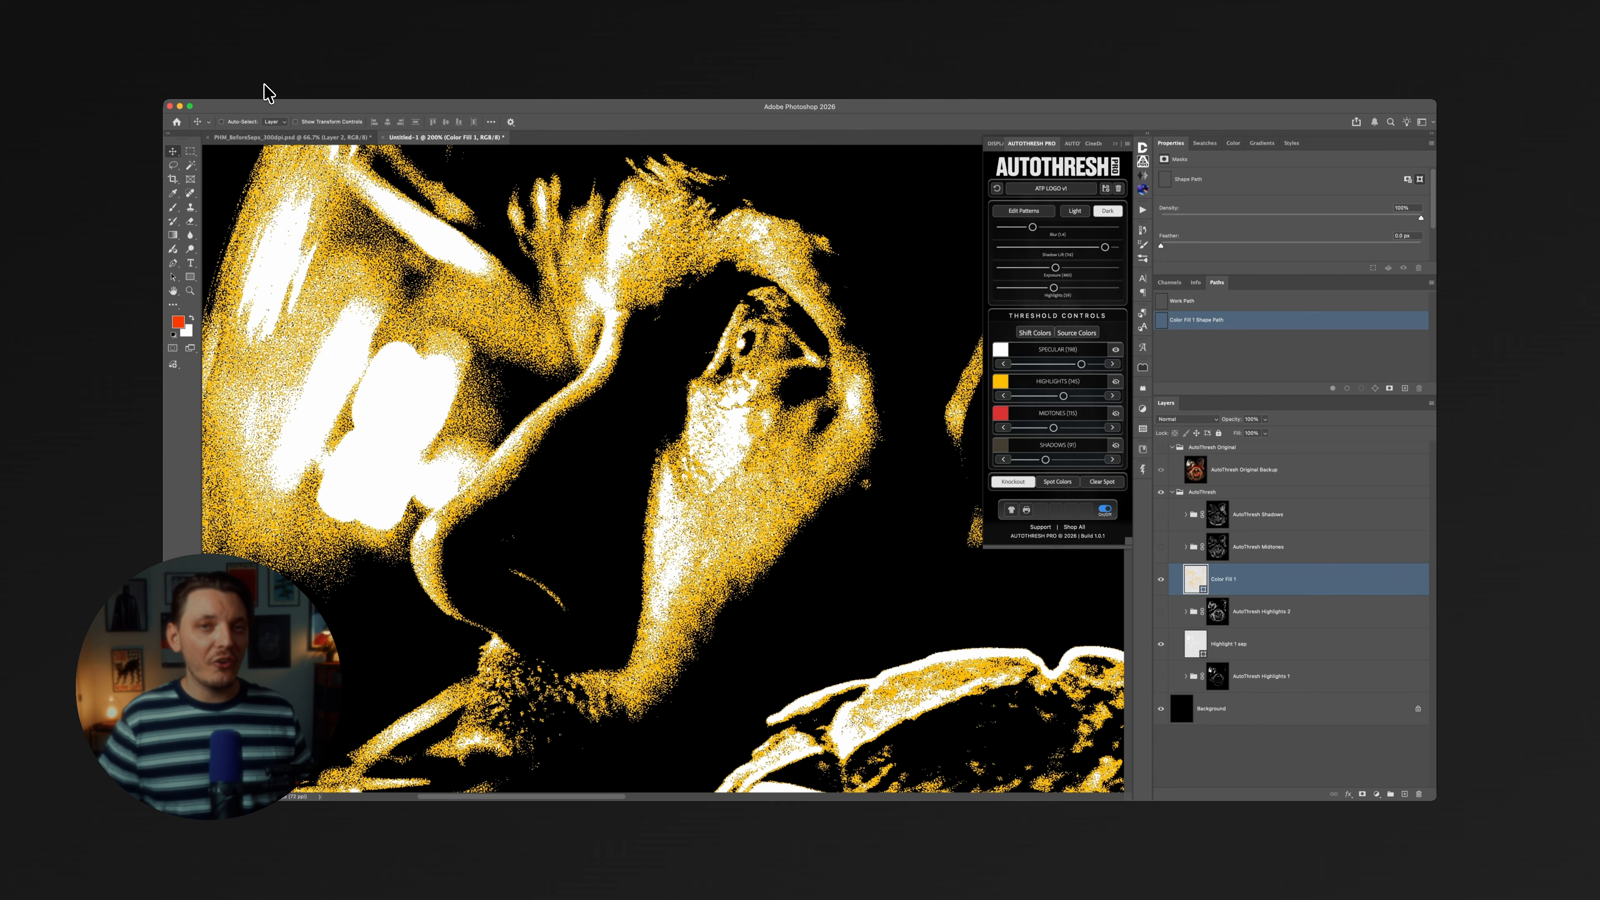
Begin saving a copy in Photoshop EPS format with no preview and Binary encoding, and back out at the EPS options.
{"action": "left_click", "coordinate": [262, 91]}
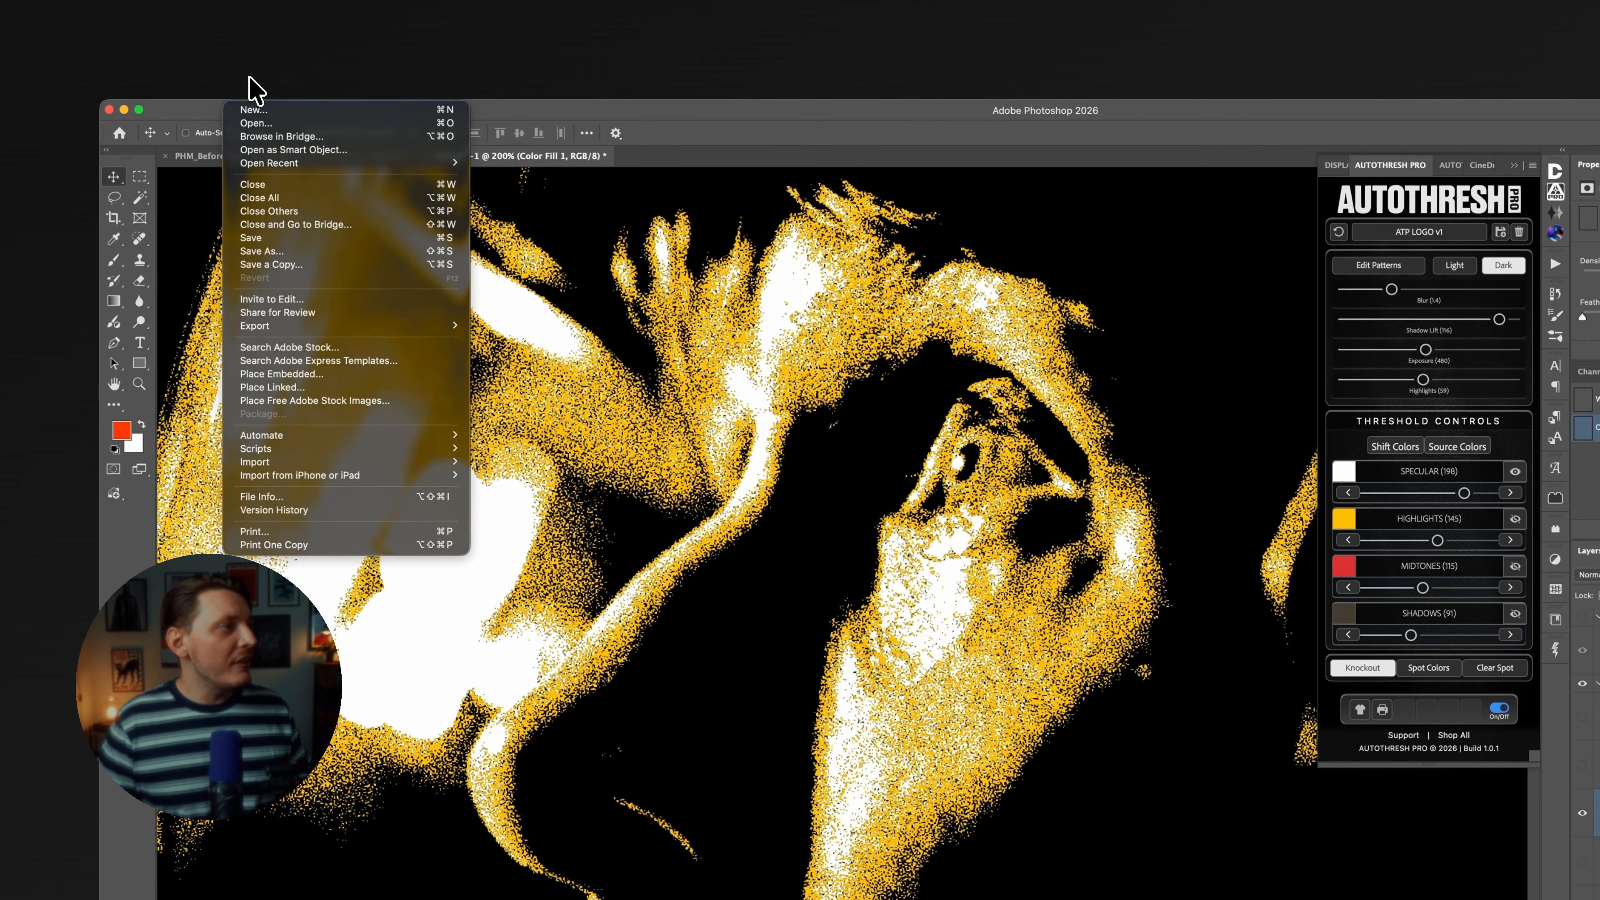
{"action": "left_click", "coordinate": [304, 265]}
{"action": "left_click", "coordinate": [1151, 617]}
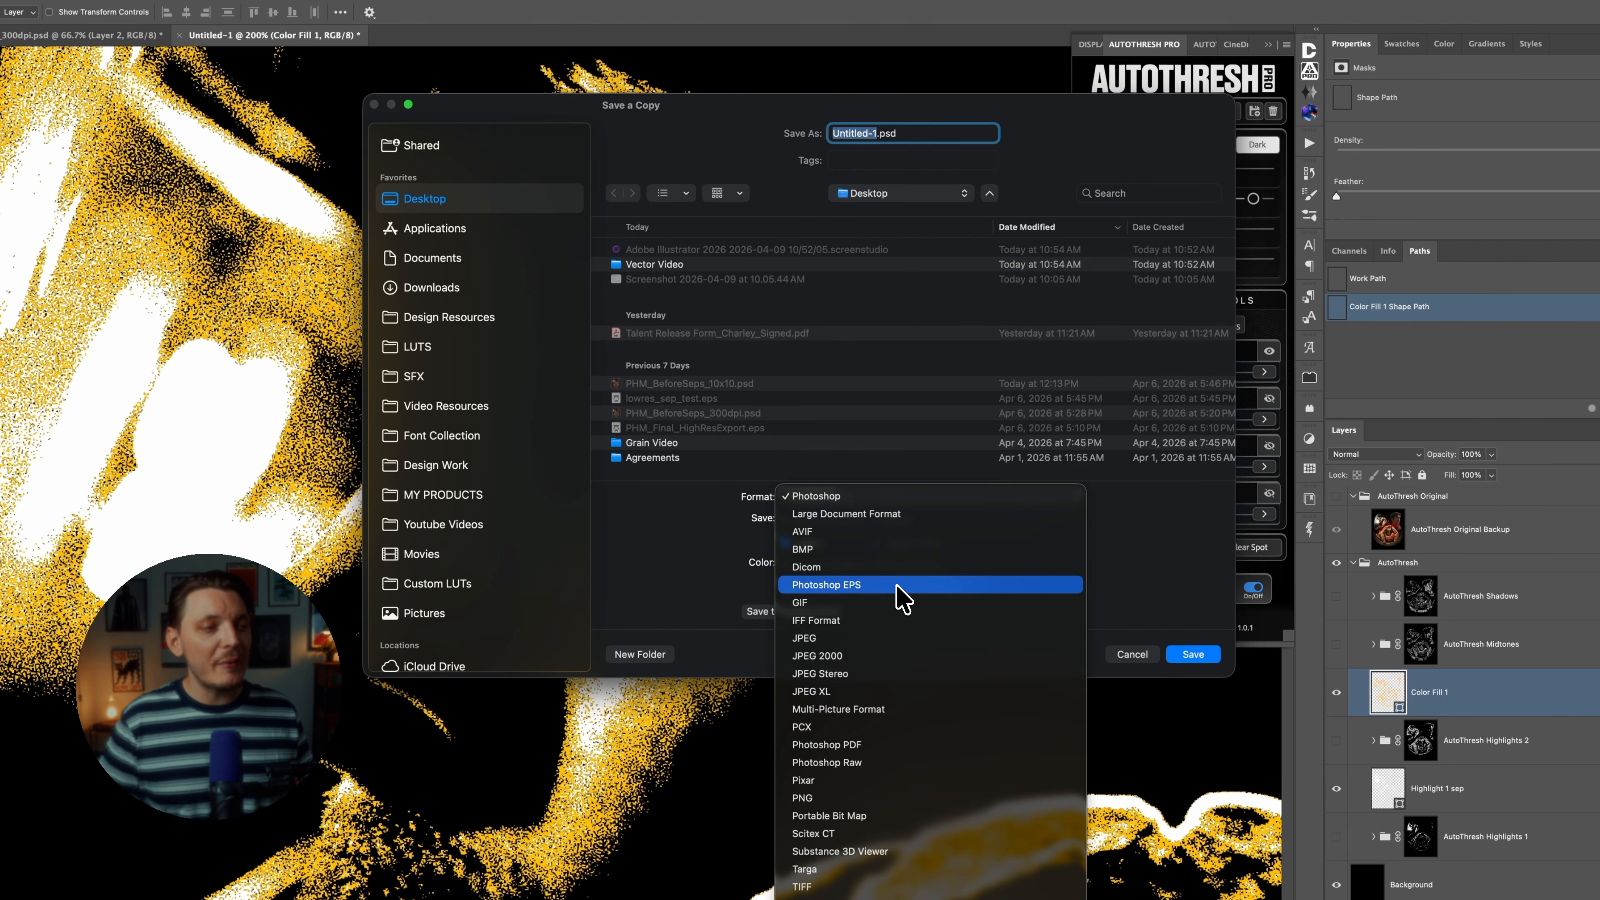
{"action": "left_click", "coordinate": [897, 587]}
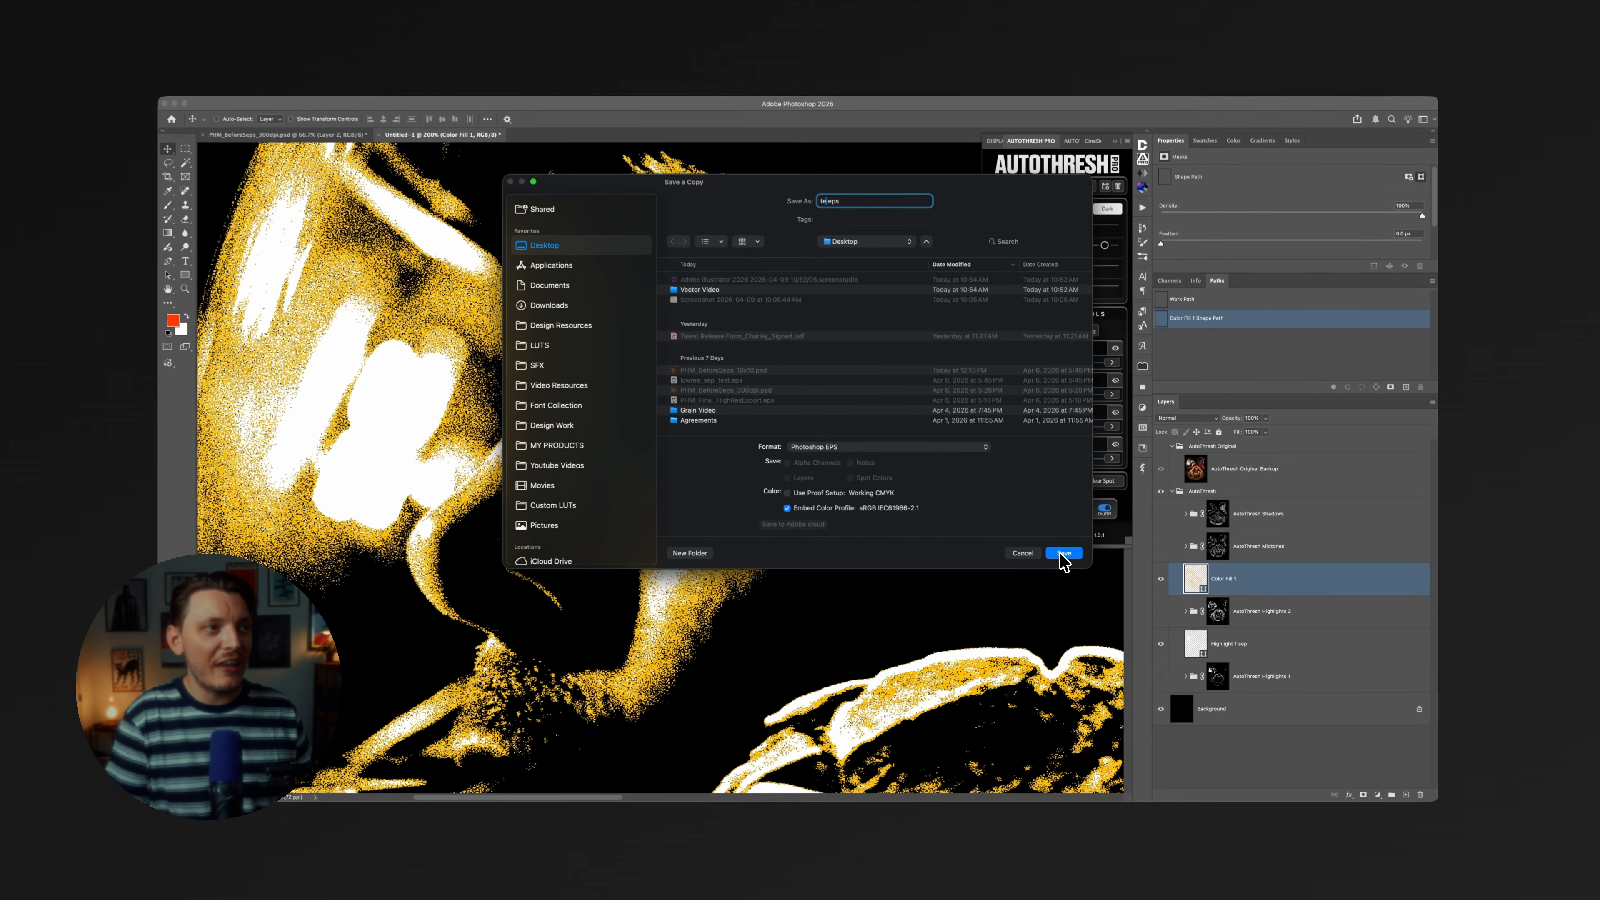
{"action": "left_click", "coordinate": [1056, 546]}
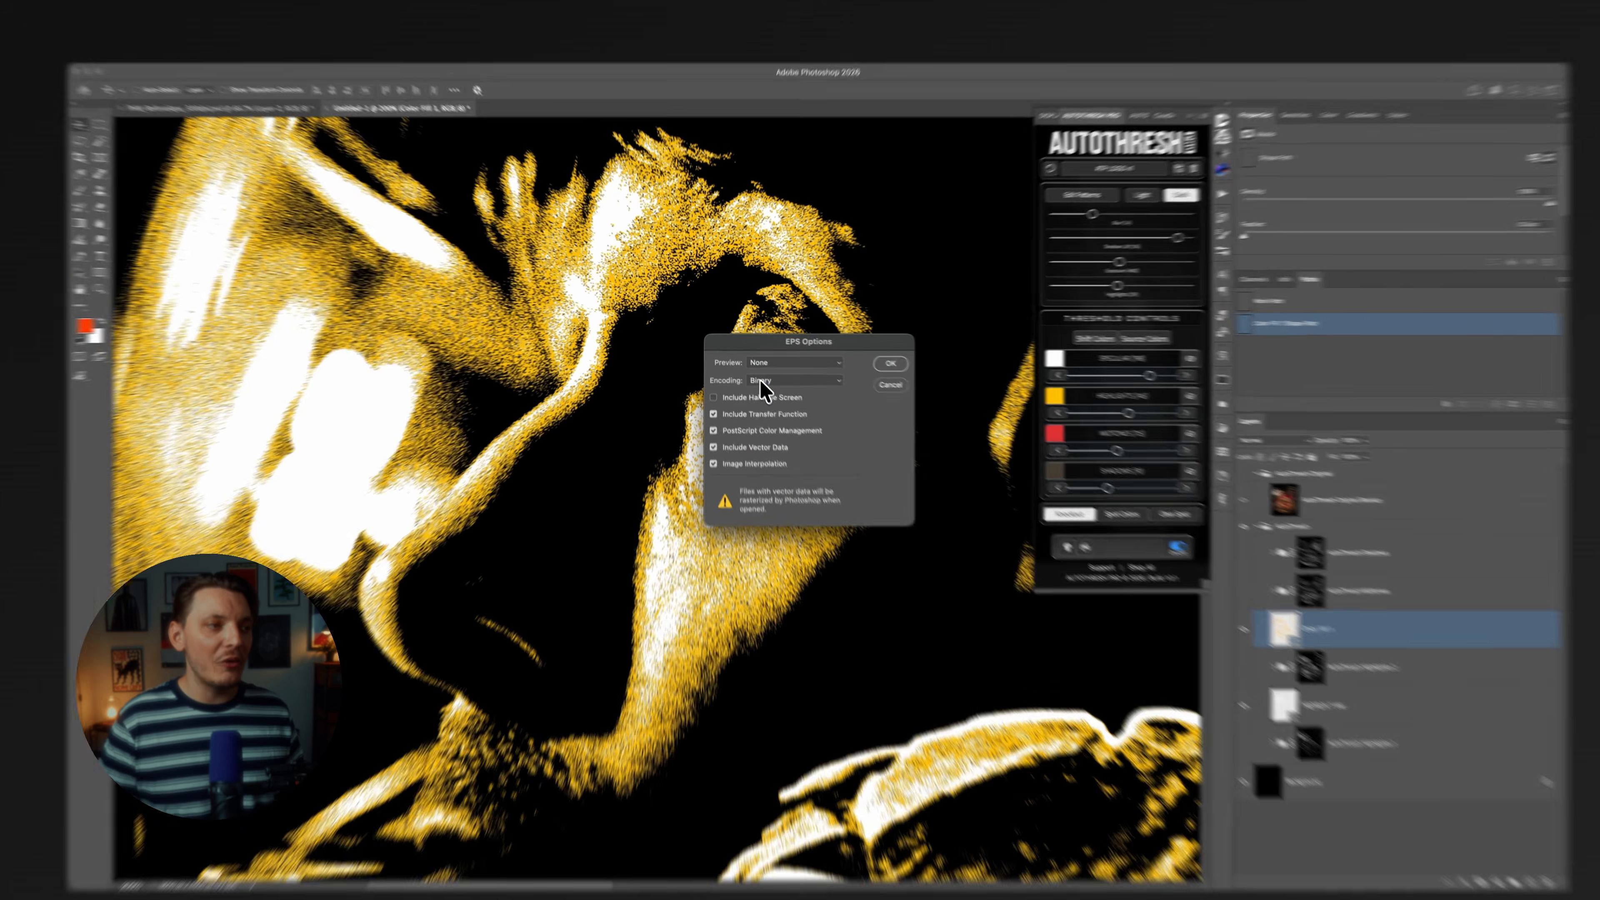
{"action": "left_click", "coordinate": [750, 369]}
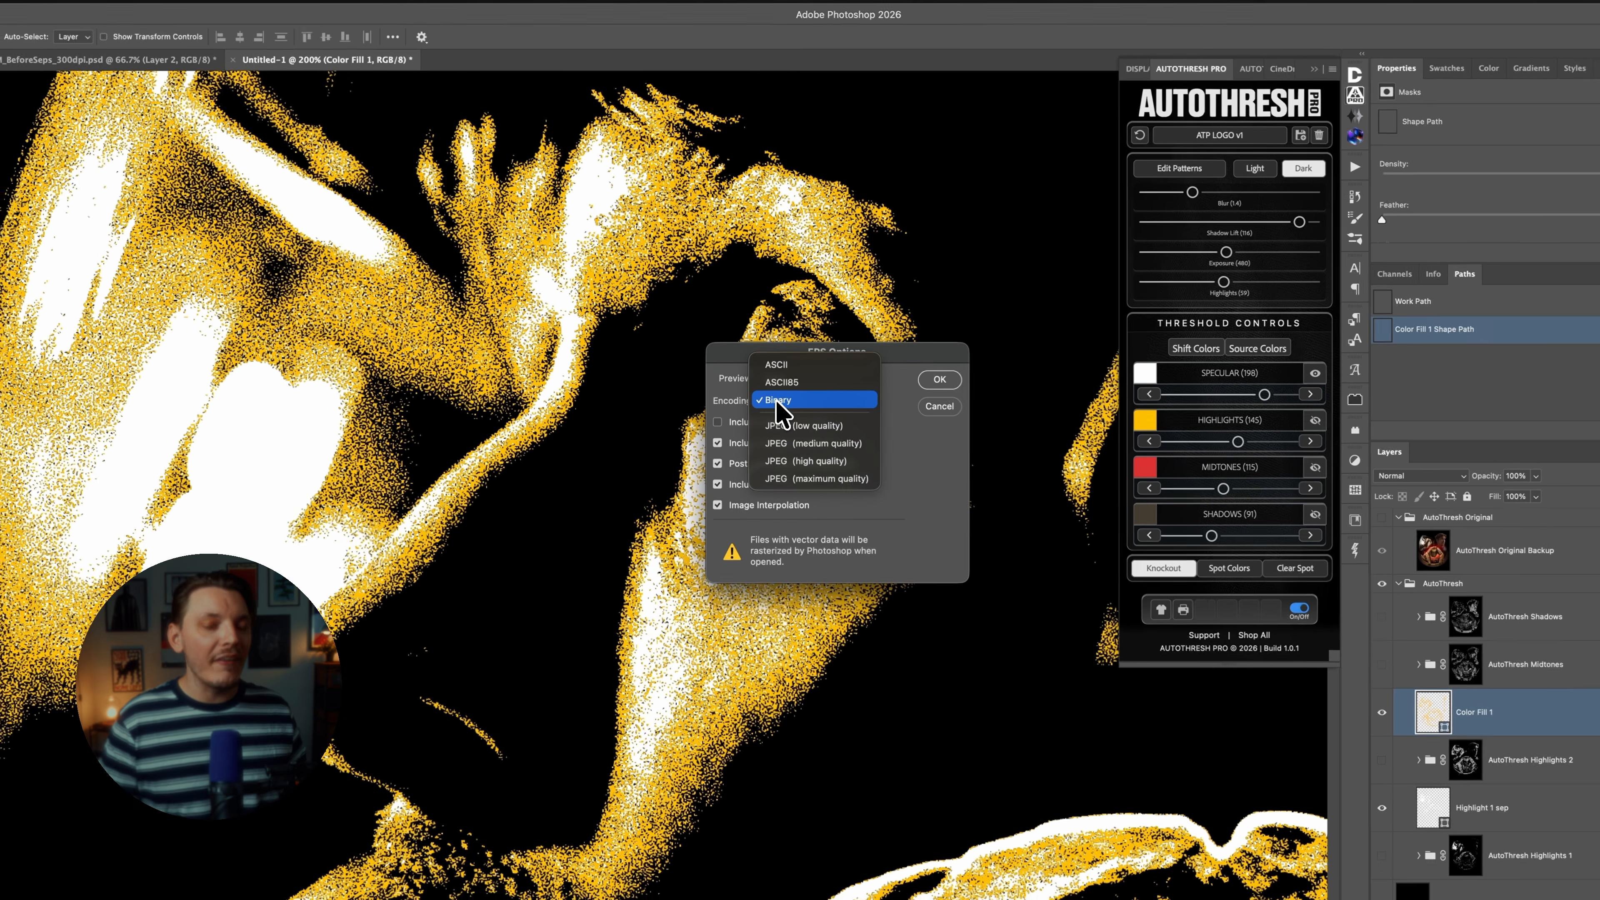
{"action": "left_click", "coordinate": [778, 402]}
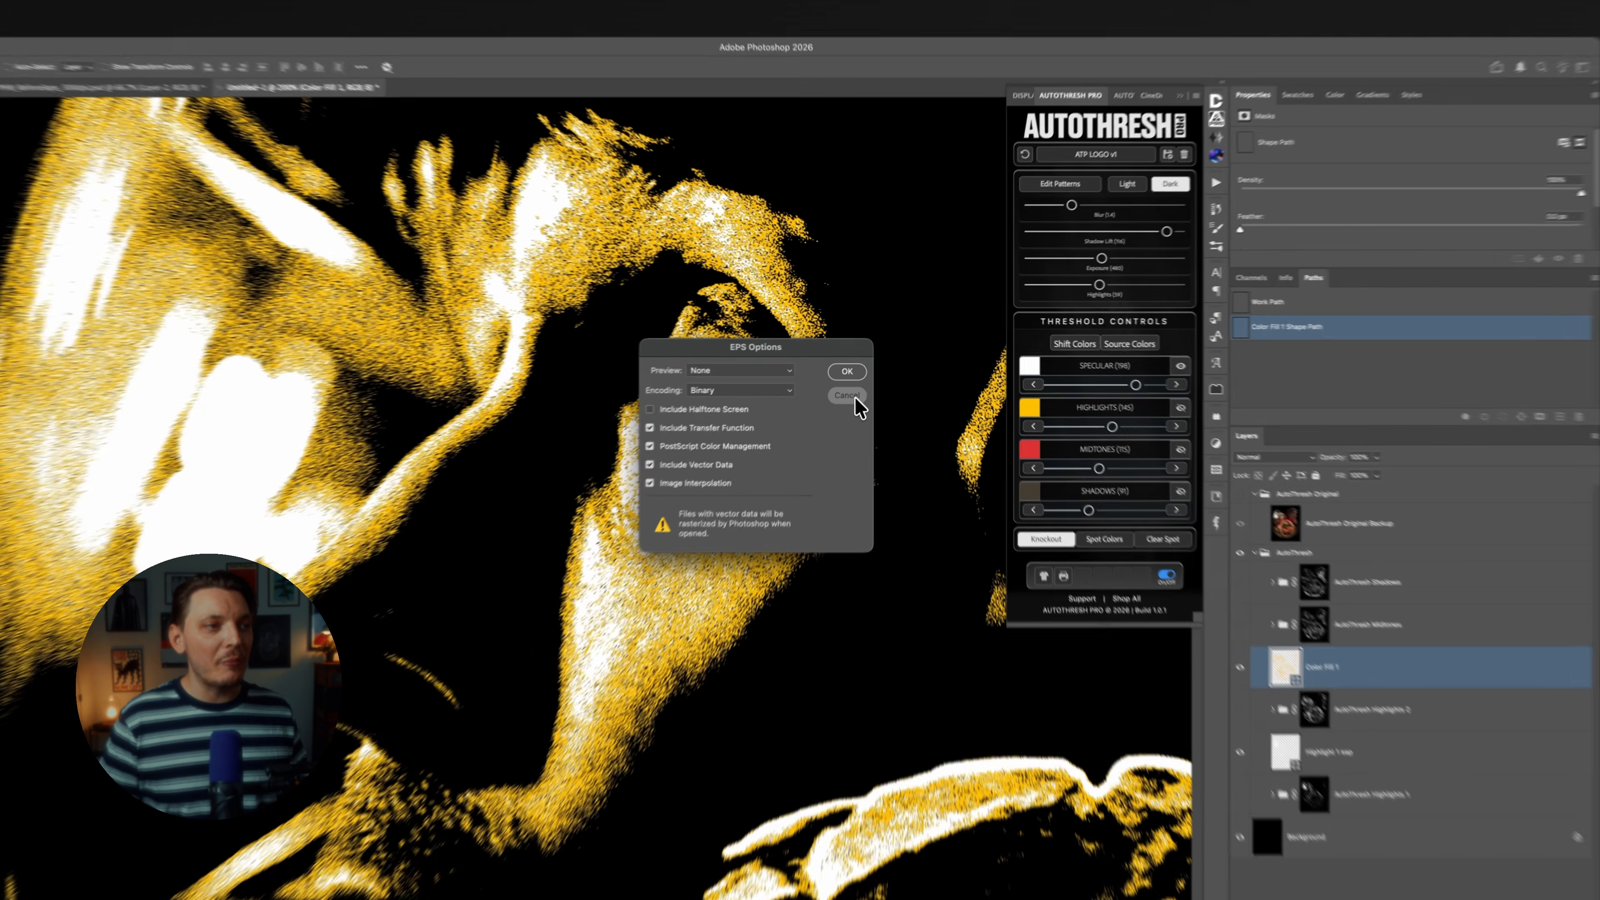
{"action": "left_click", "coordinate": [863, 372]}
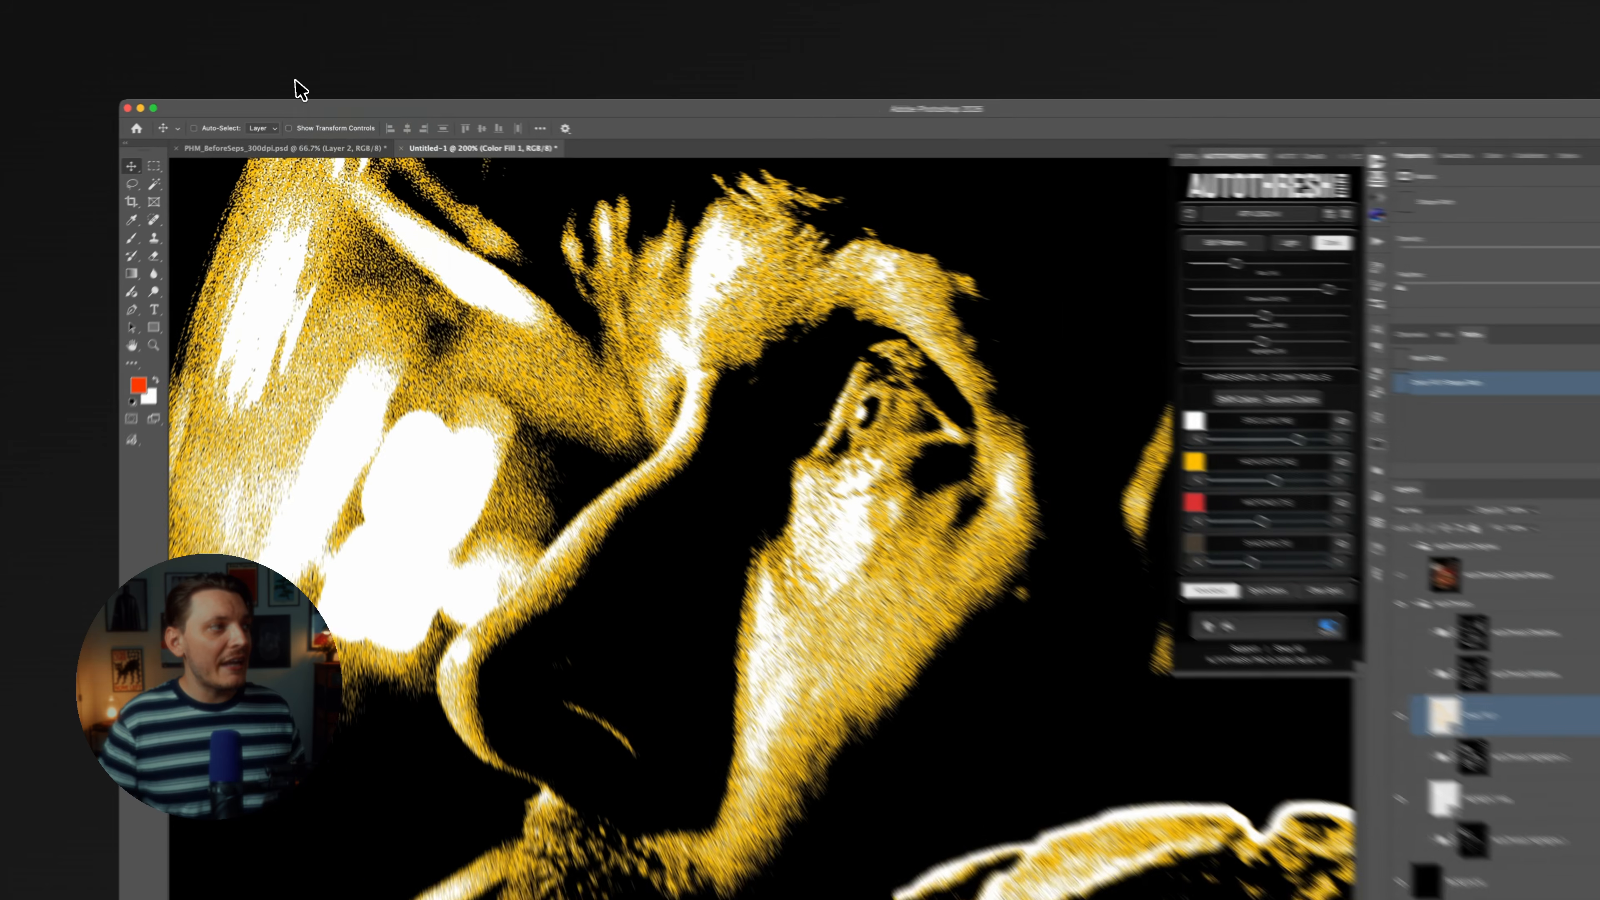
Check the document's dimensions and resolution in Image Size without changing them.
{"action": "left_click", "coordinate": [300, 90]}
{"action": "left_click", "coordinate": [335, 168]}
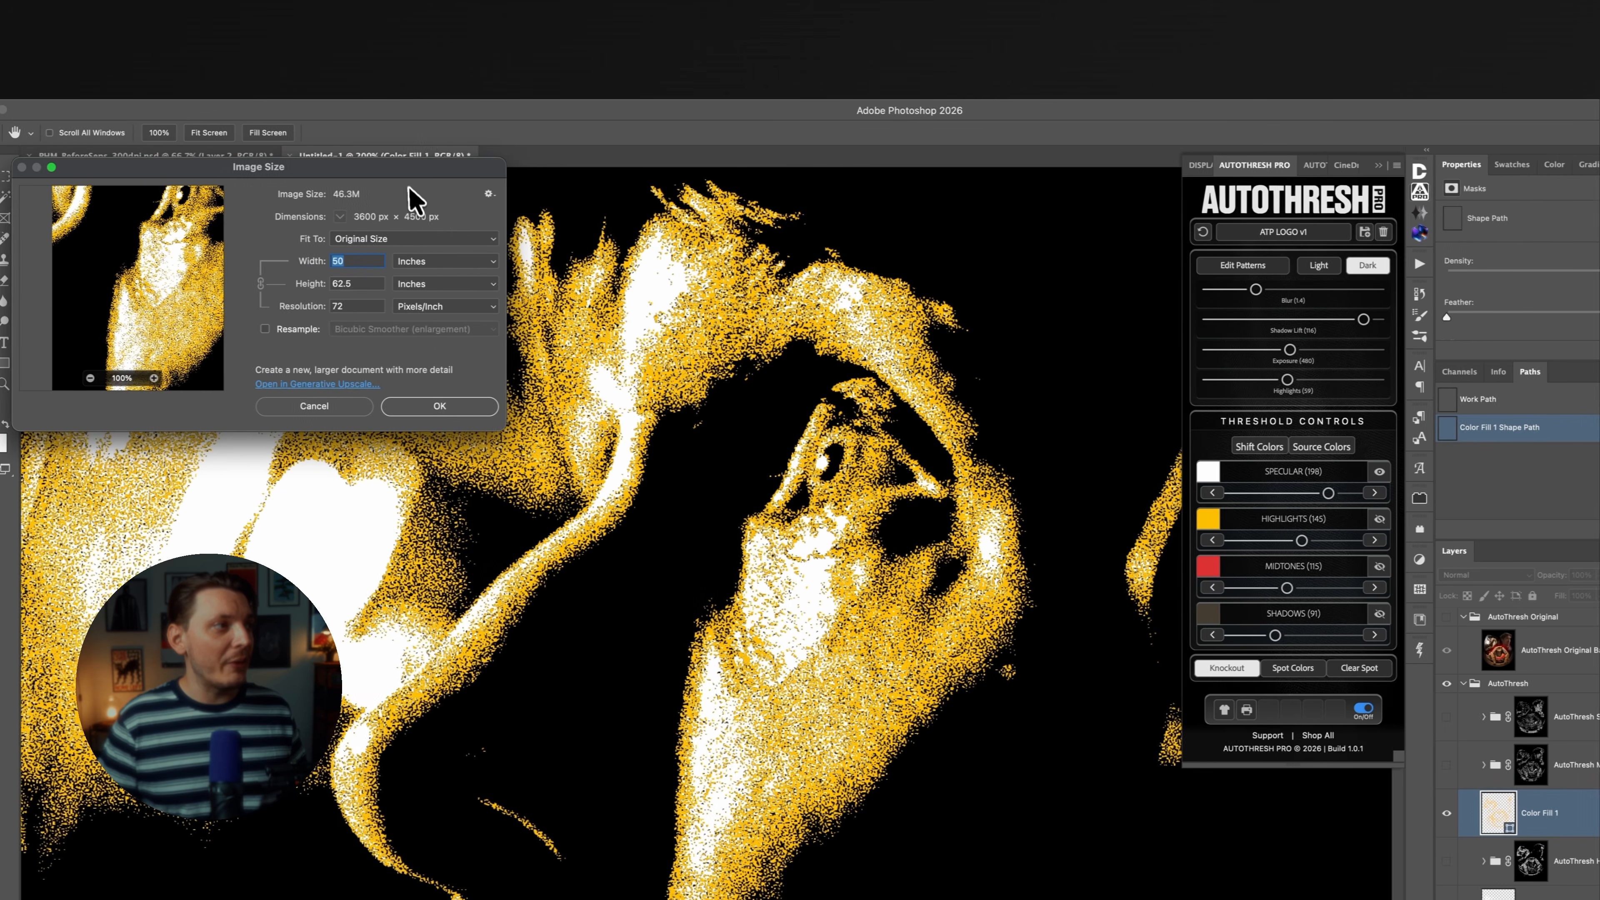
{"action": "left_click_drag", "start_coordinate": [290, 167], "coordinate": [743, 285]}
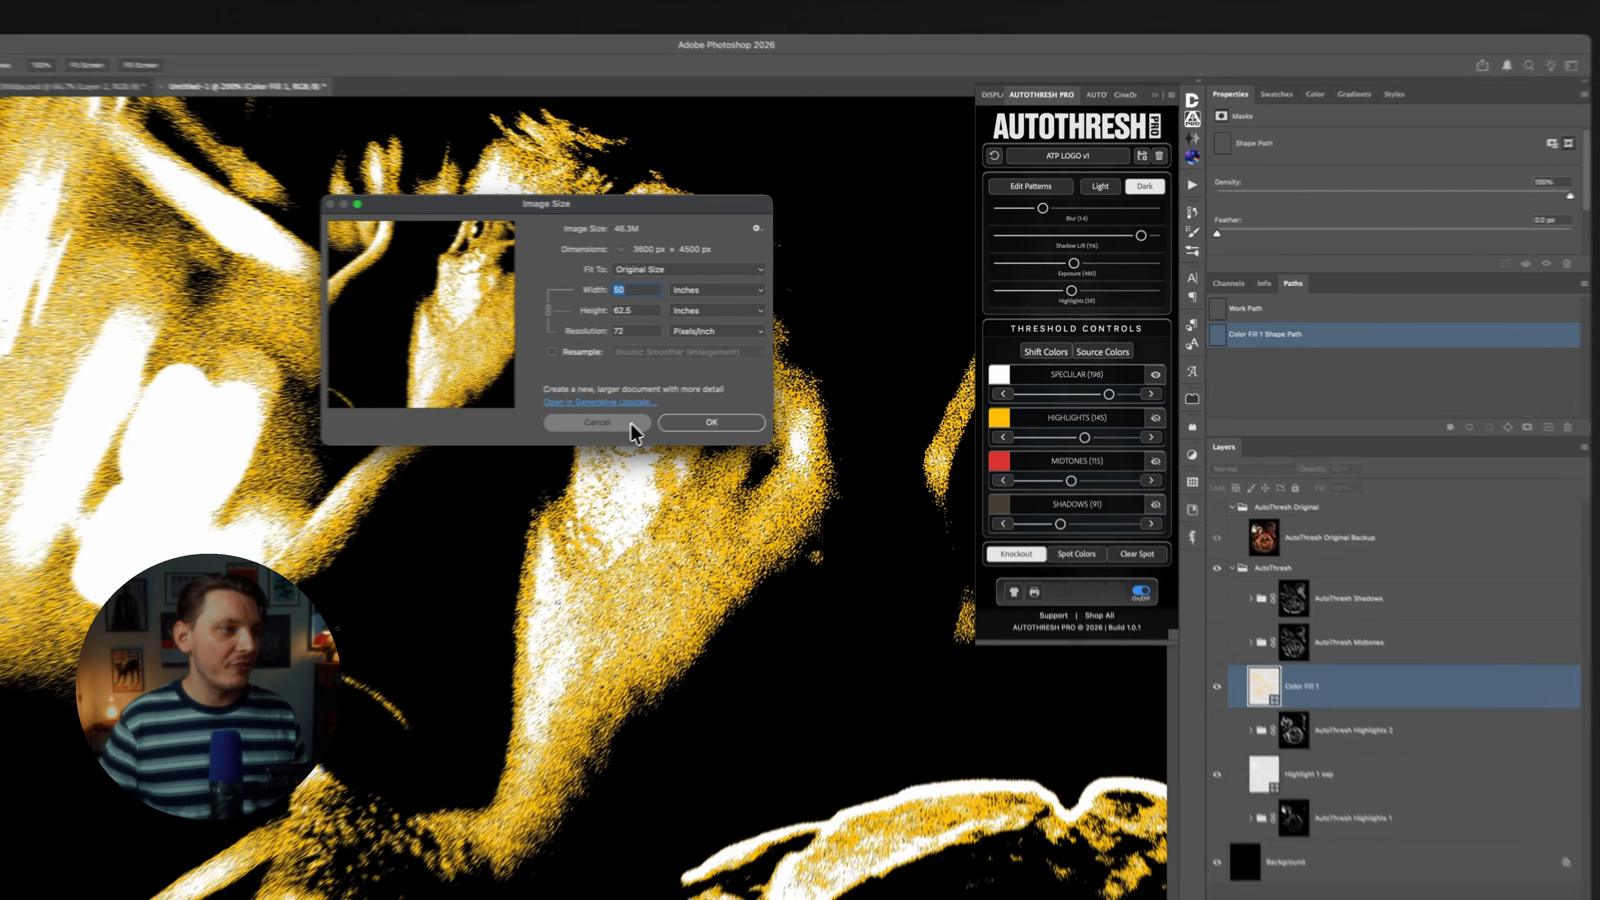
{"action": "left_click", "coordinate": [731, 386]}
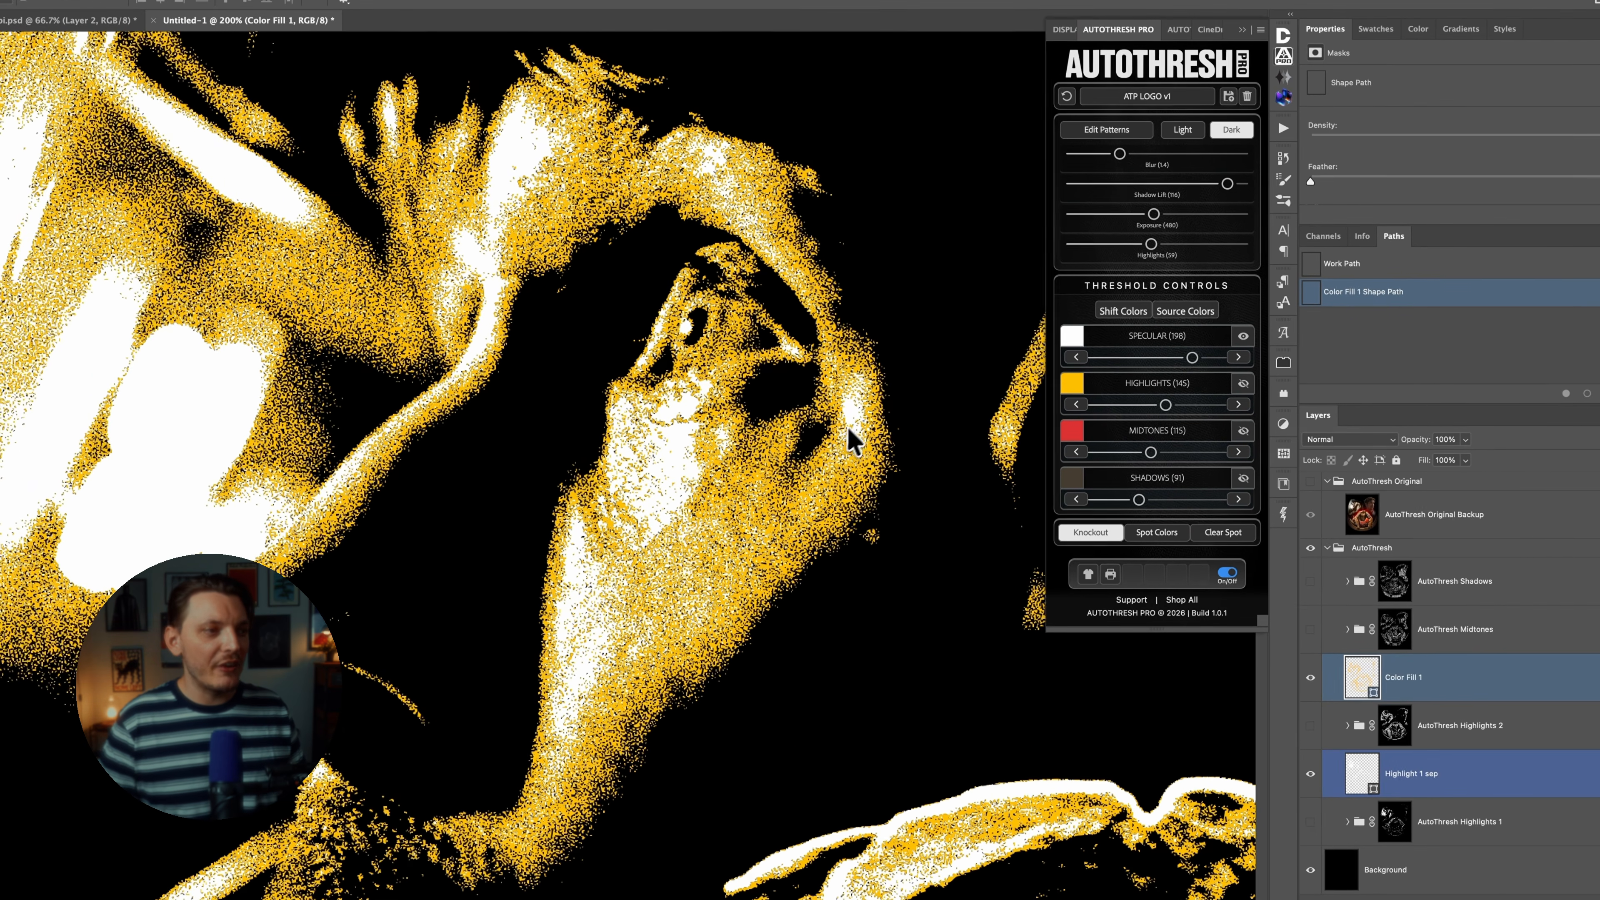
{"action": "left_click_drag", "start_coordinate": [664, 387], "coordinate": [626, 355]}
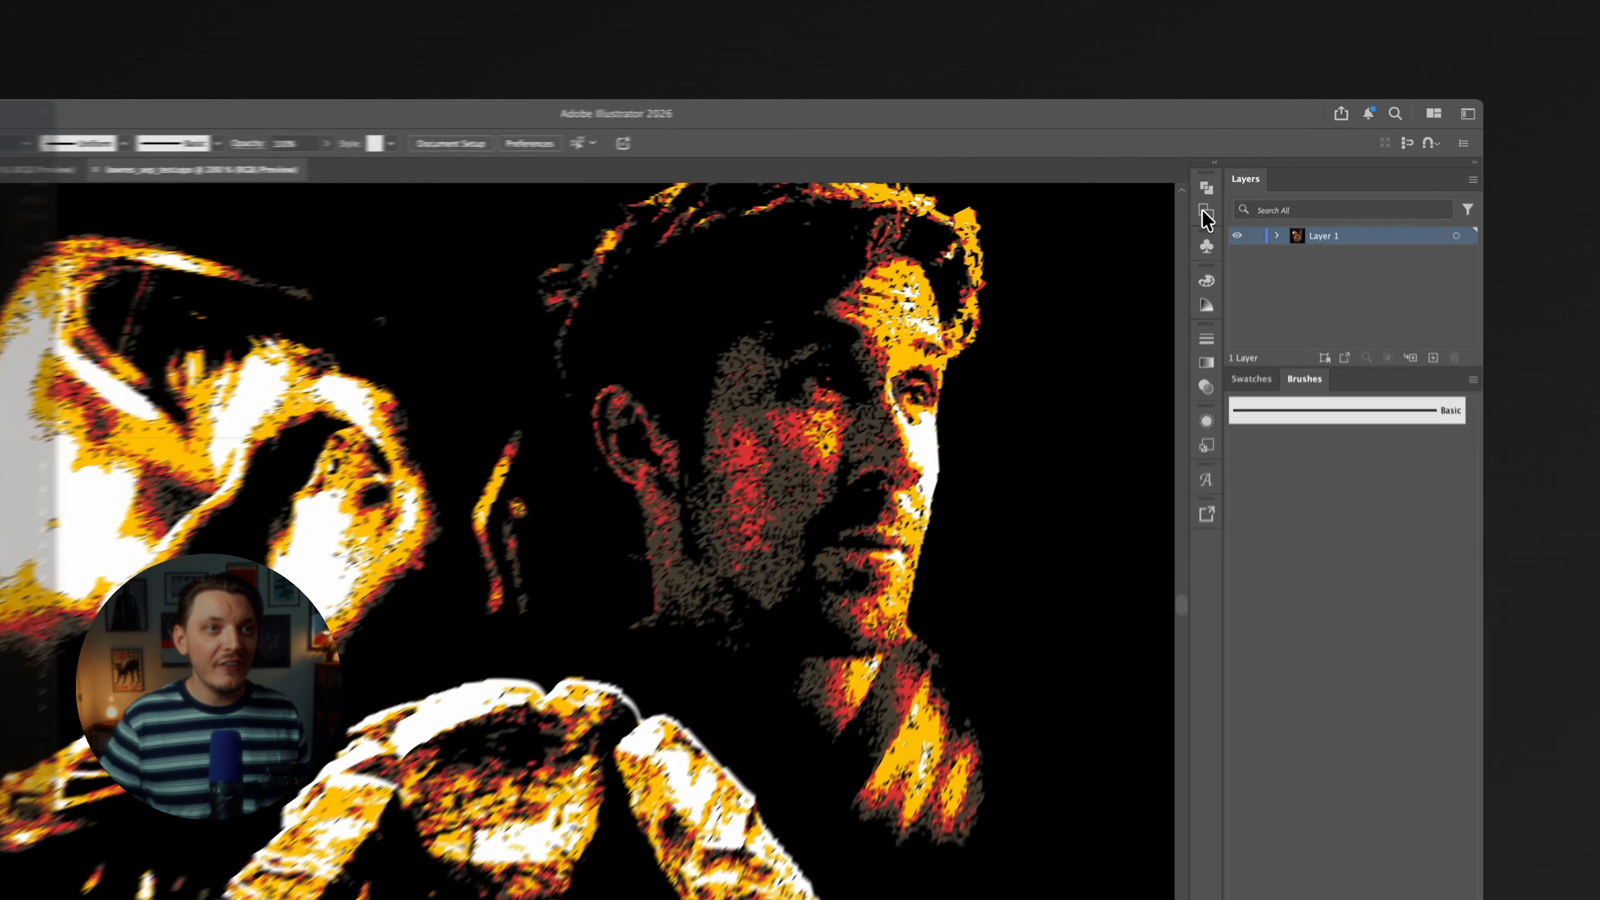
In Illustrator, expand Layer 1 and its group in lowres_sep_test.eps, select the white clip group and examine the low-resolution vector edges.
{"action": "left_click", "coordinate": [1233, 165]}
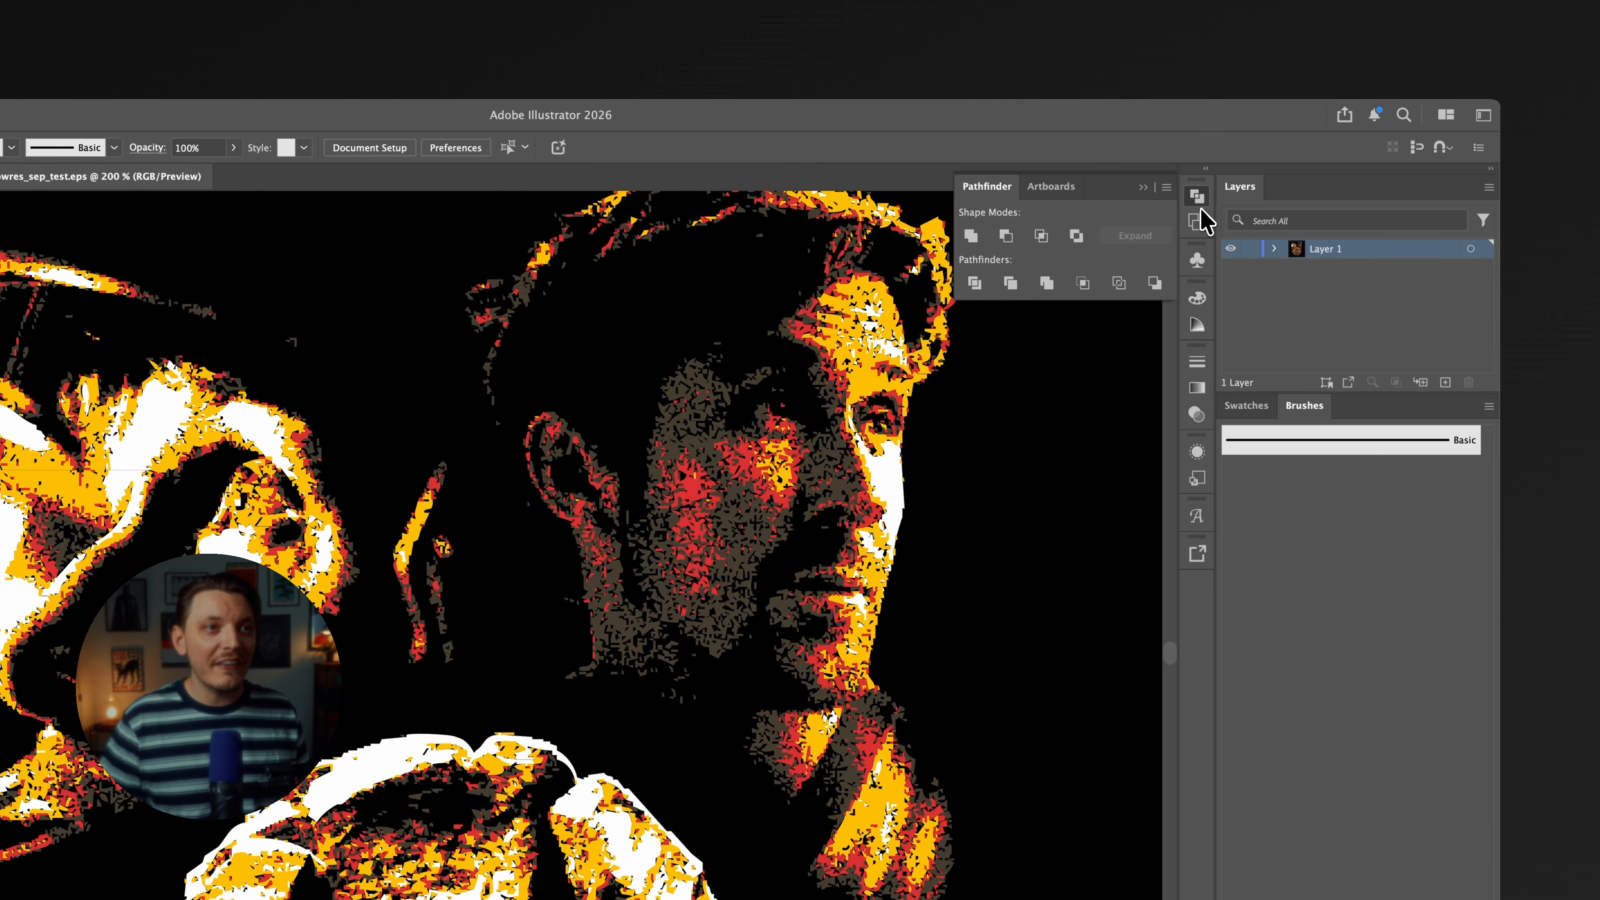
{"action": "left_click", "coordinate": [1198, 200]}
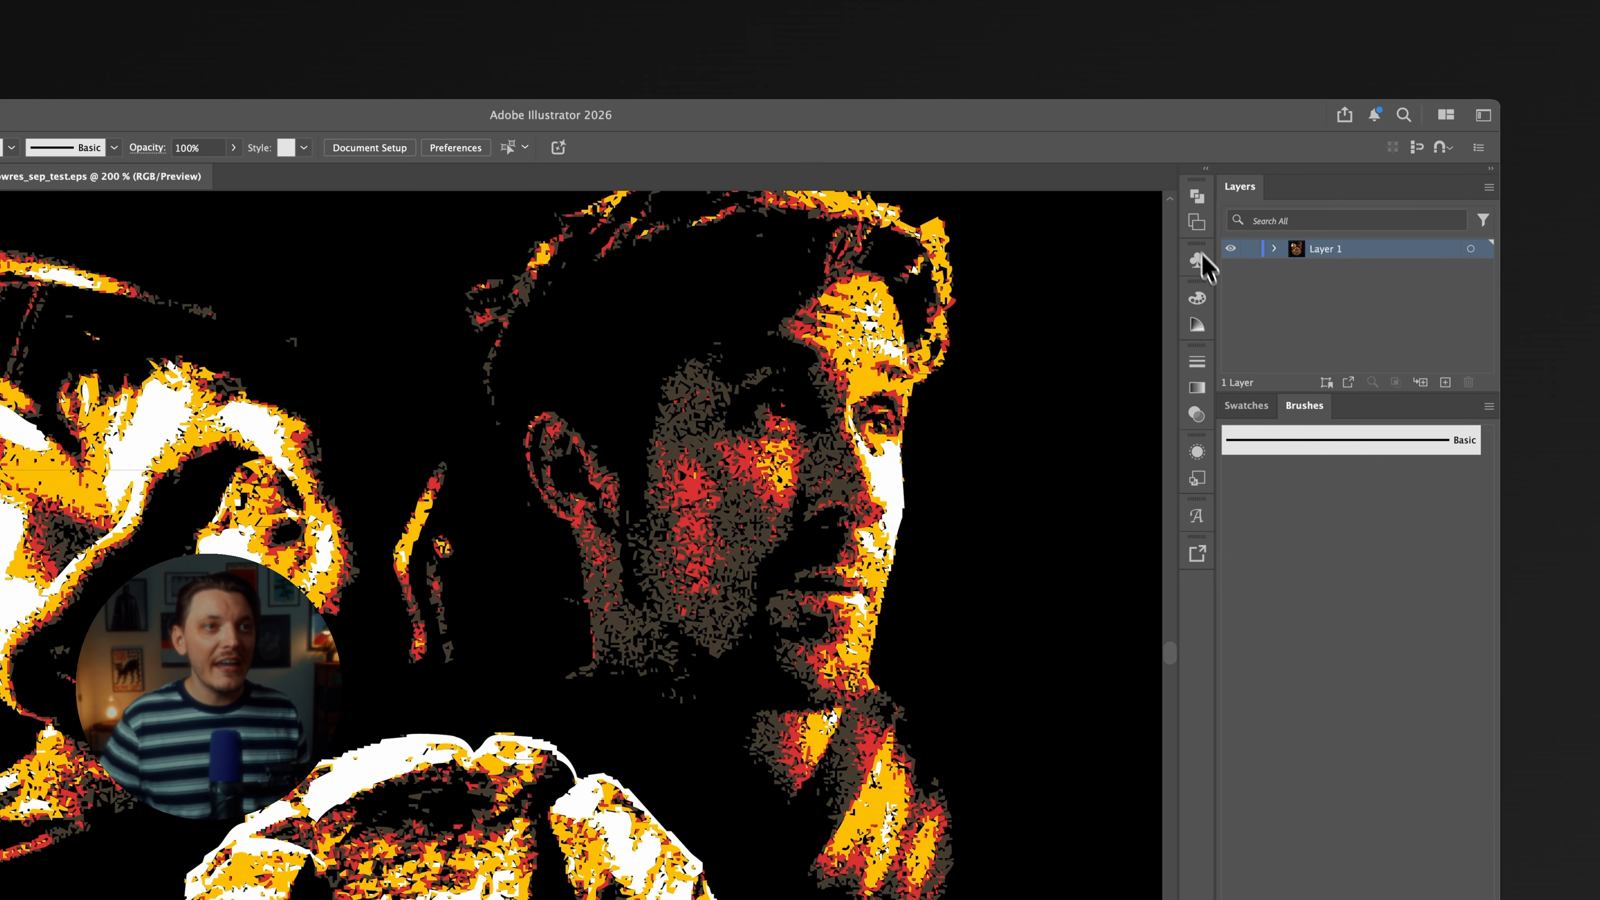
{"action": "left_click", "coordinate": [1276, 260]}
{"action": "left_click", "coordinate": [1297, 269]}
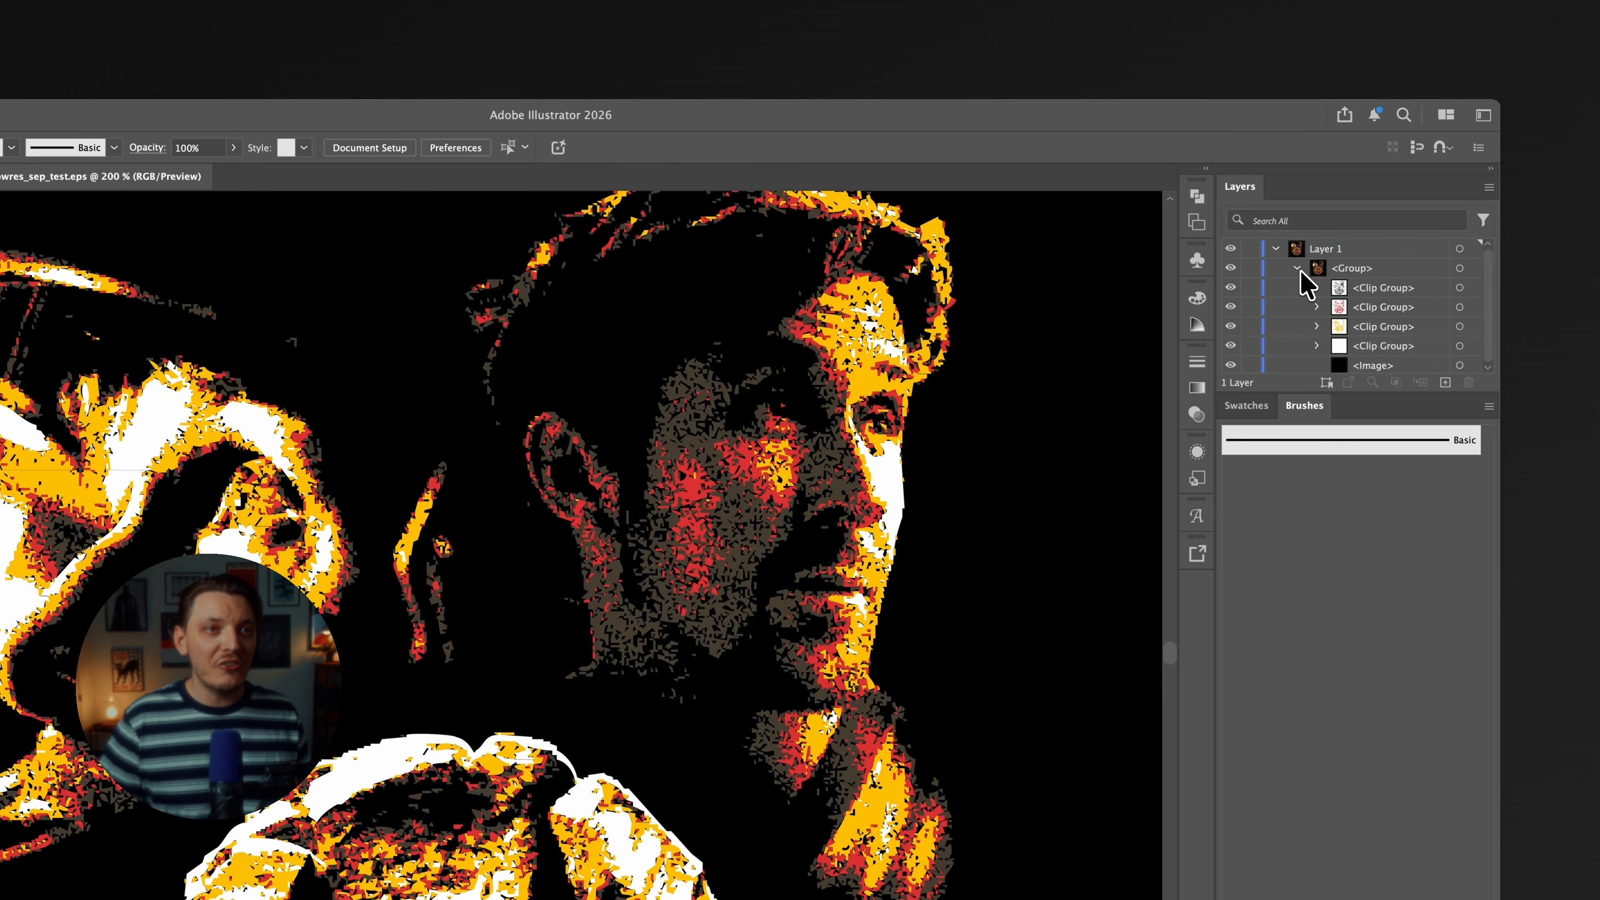
{"action": "left_click", "coordinate": [1377, 344]}
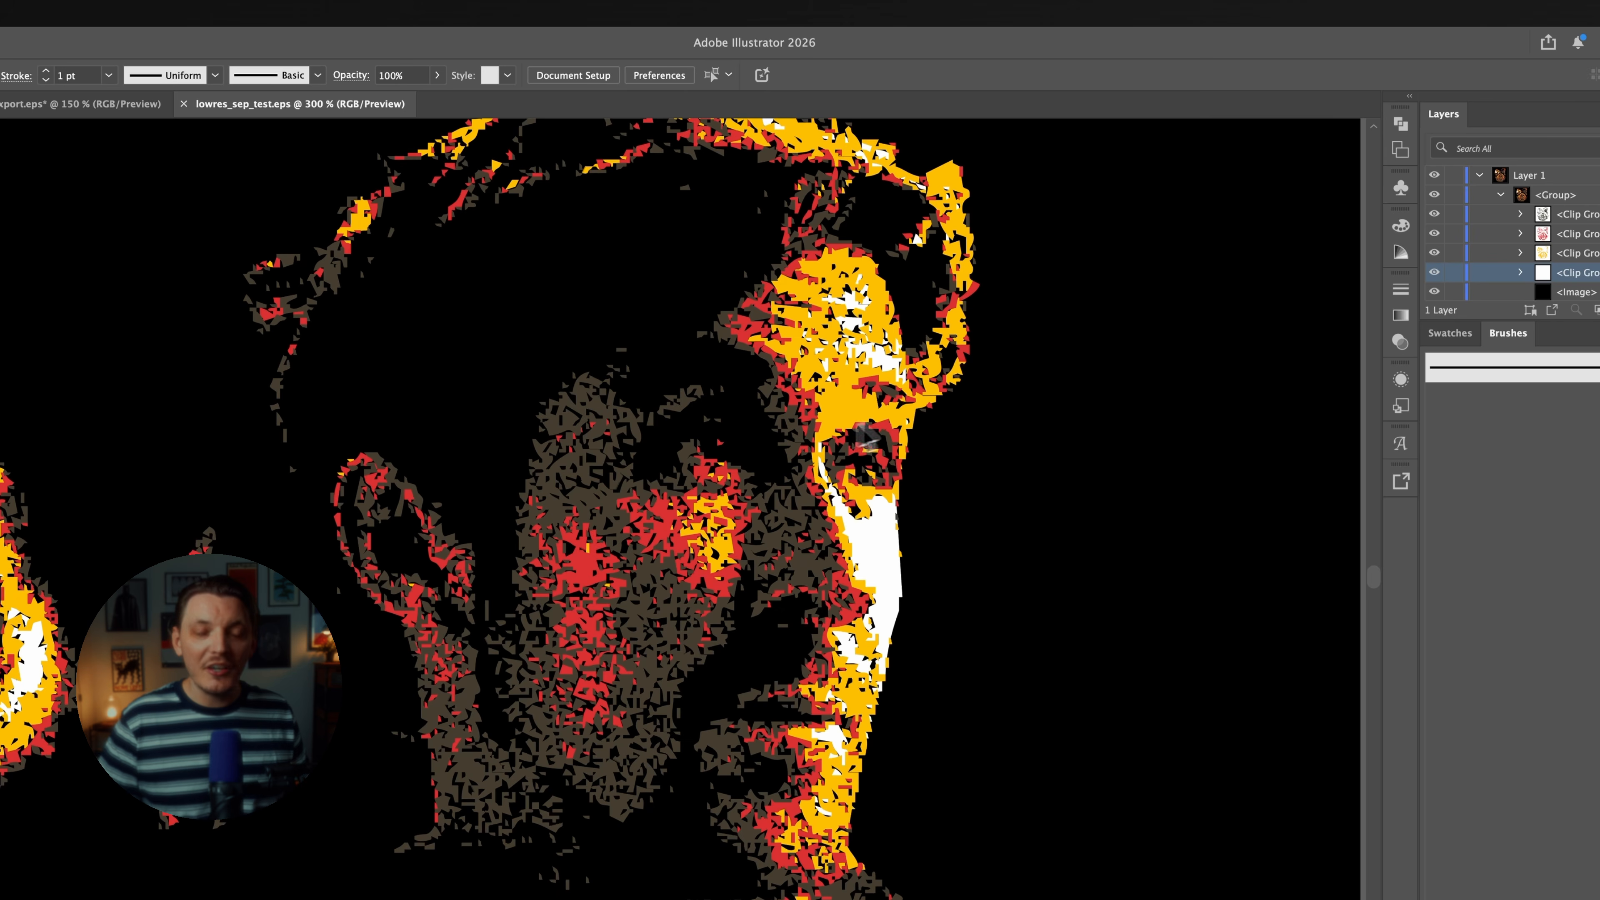
{"action": "key", "text": "ctrl+equal"}
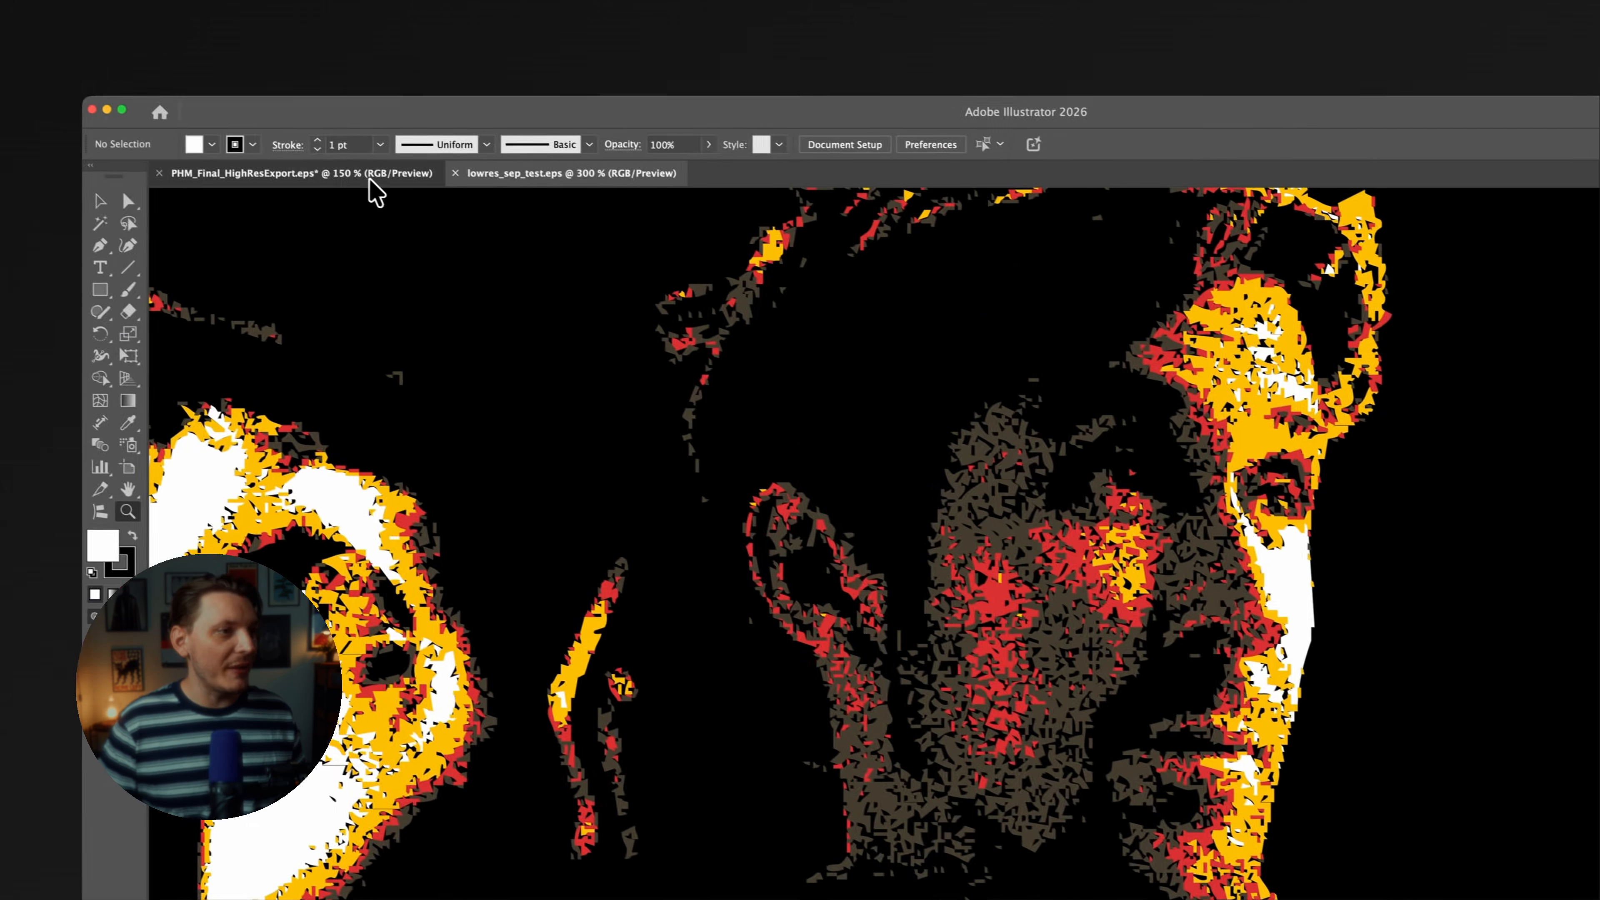
Switch to PHM_Final_HighResExport.eps and examine the man's face up close to compare its detail with the low-resolution export.
{"action": "left_click", "coordinate": [94, 104]}
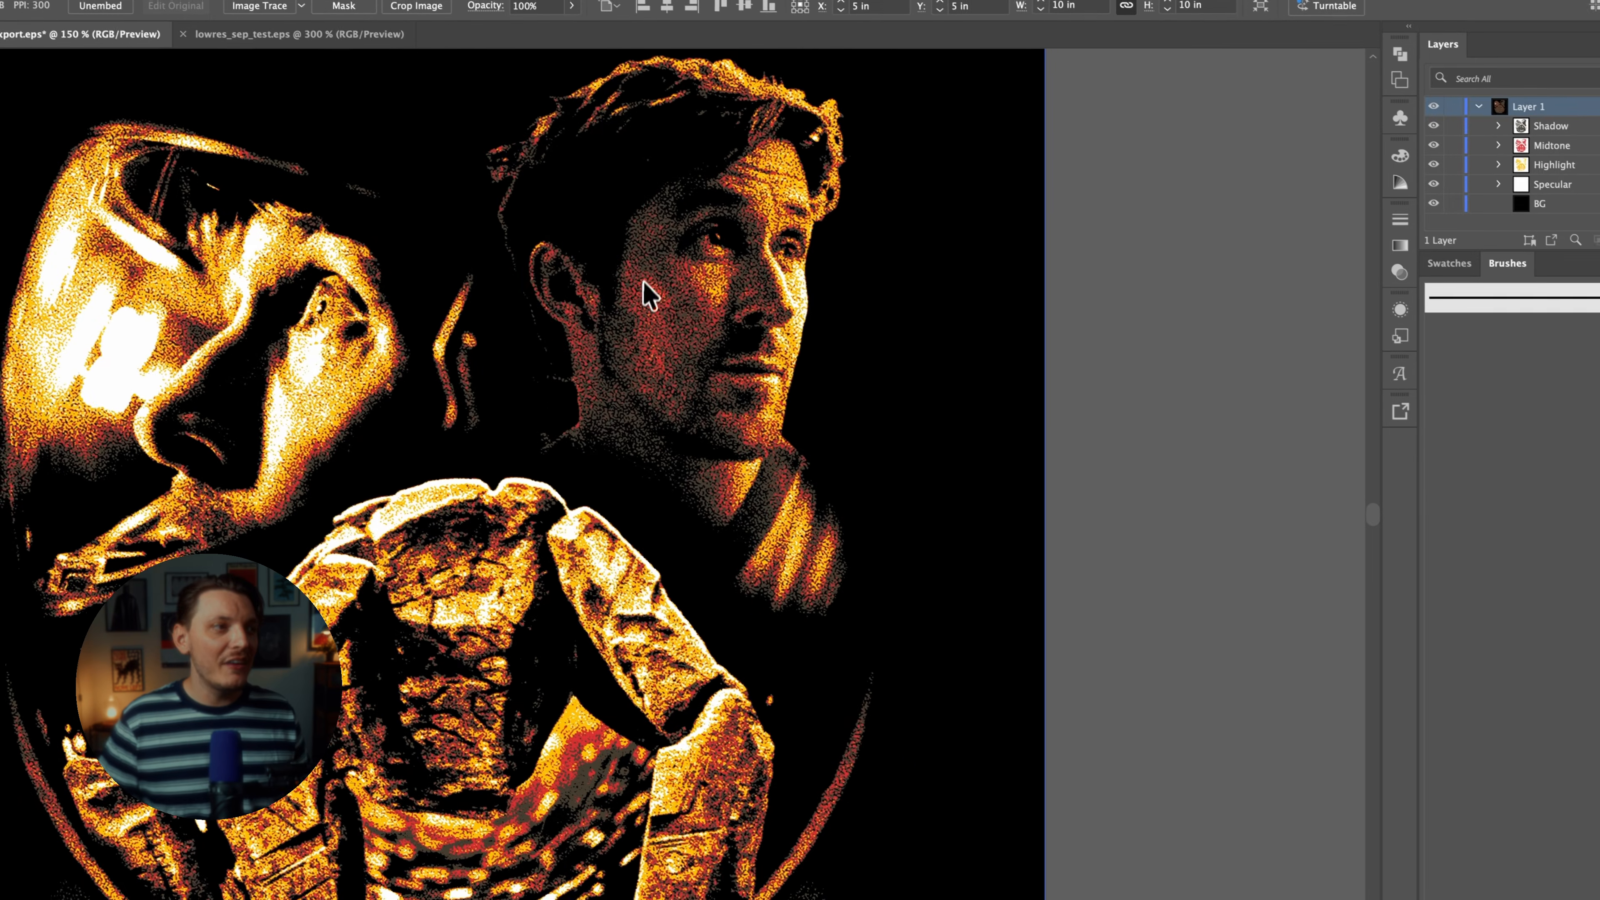
{"action": "scroll", "coordinate": [706, 324], "scroll_direction": "up", "scroll_amount": 5}
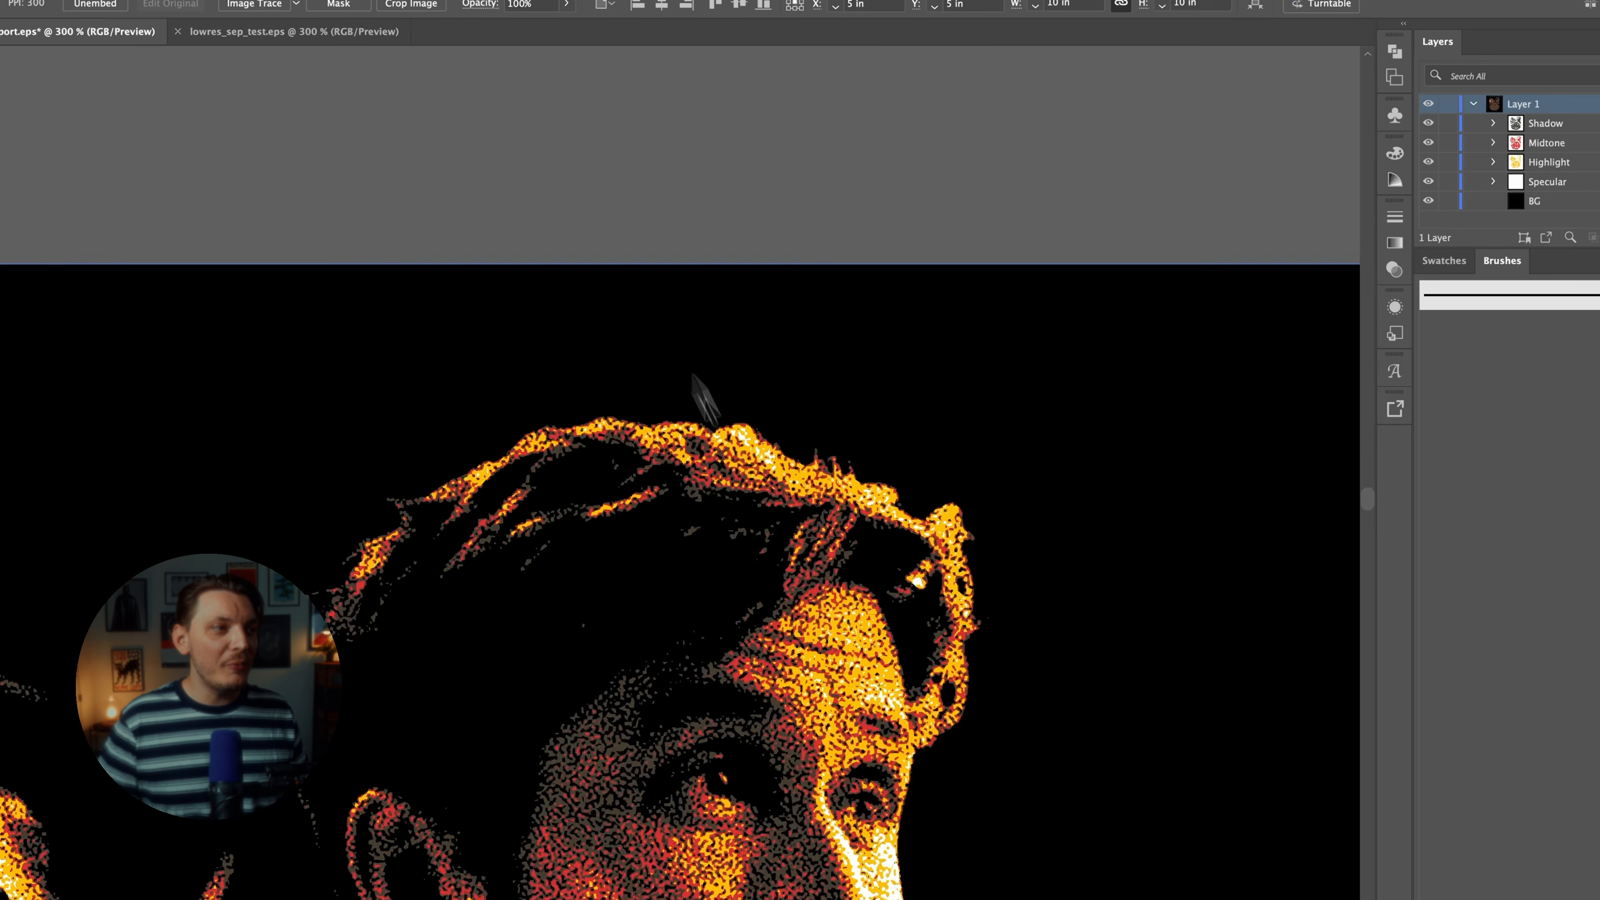
{"action": "scroll", "coordinate": [865, 404], "scroll_direction": "down", "scroll_amount": 5}
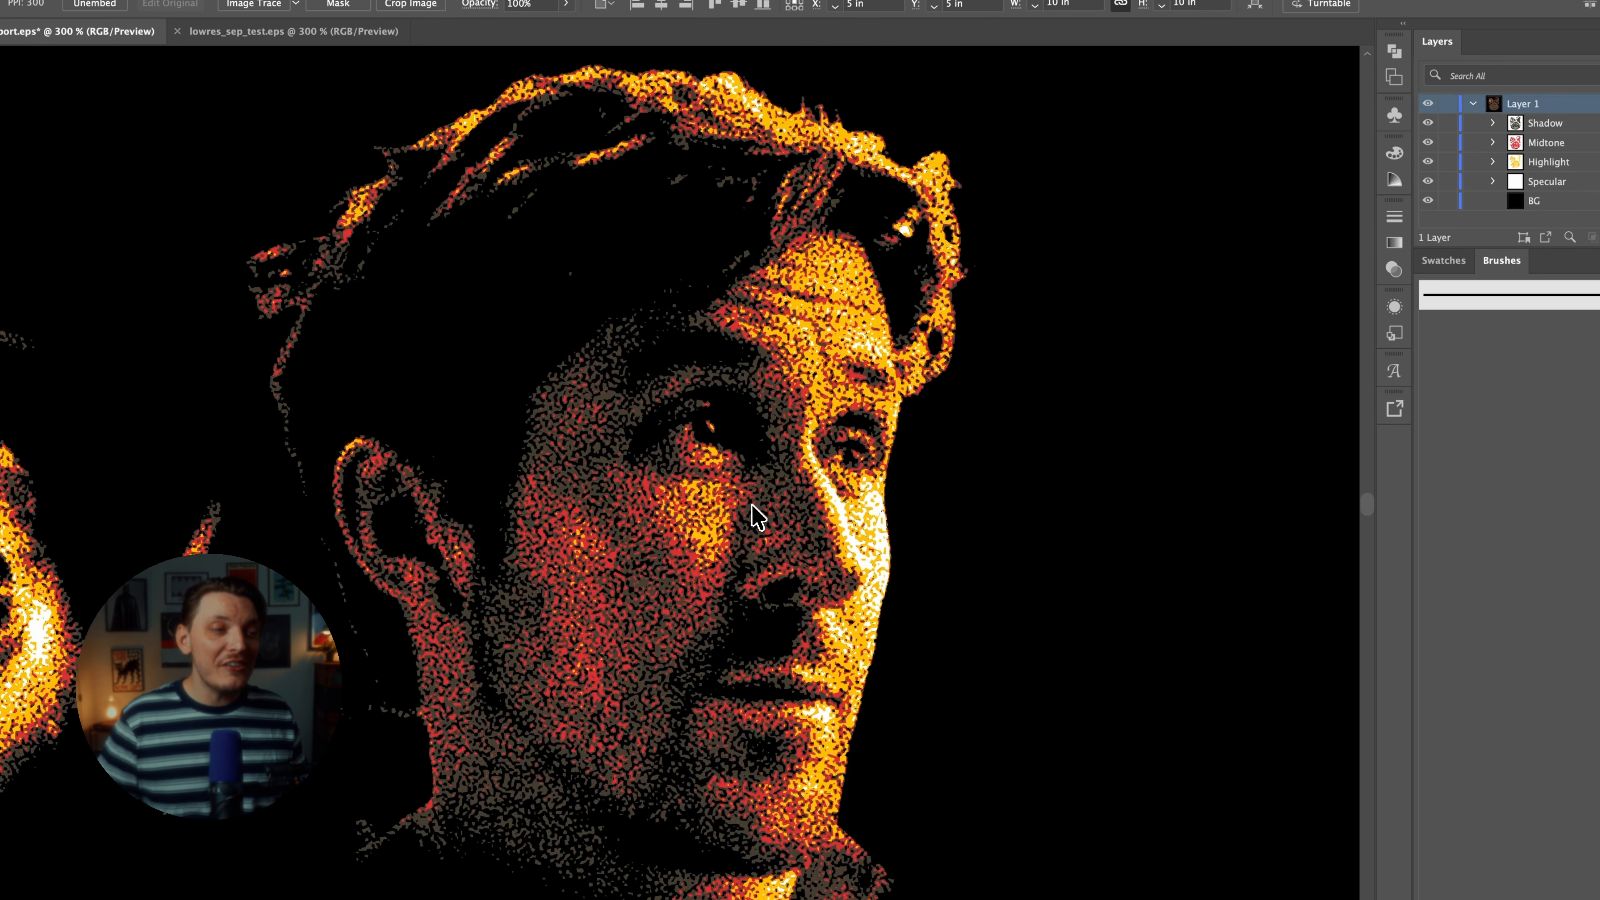
{"action": "left_click_drag", "start_coordinate": [756, 515], "coordinate": [809, 441]}
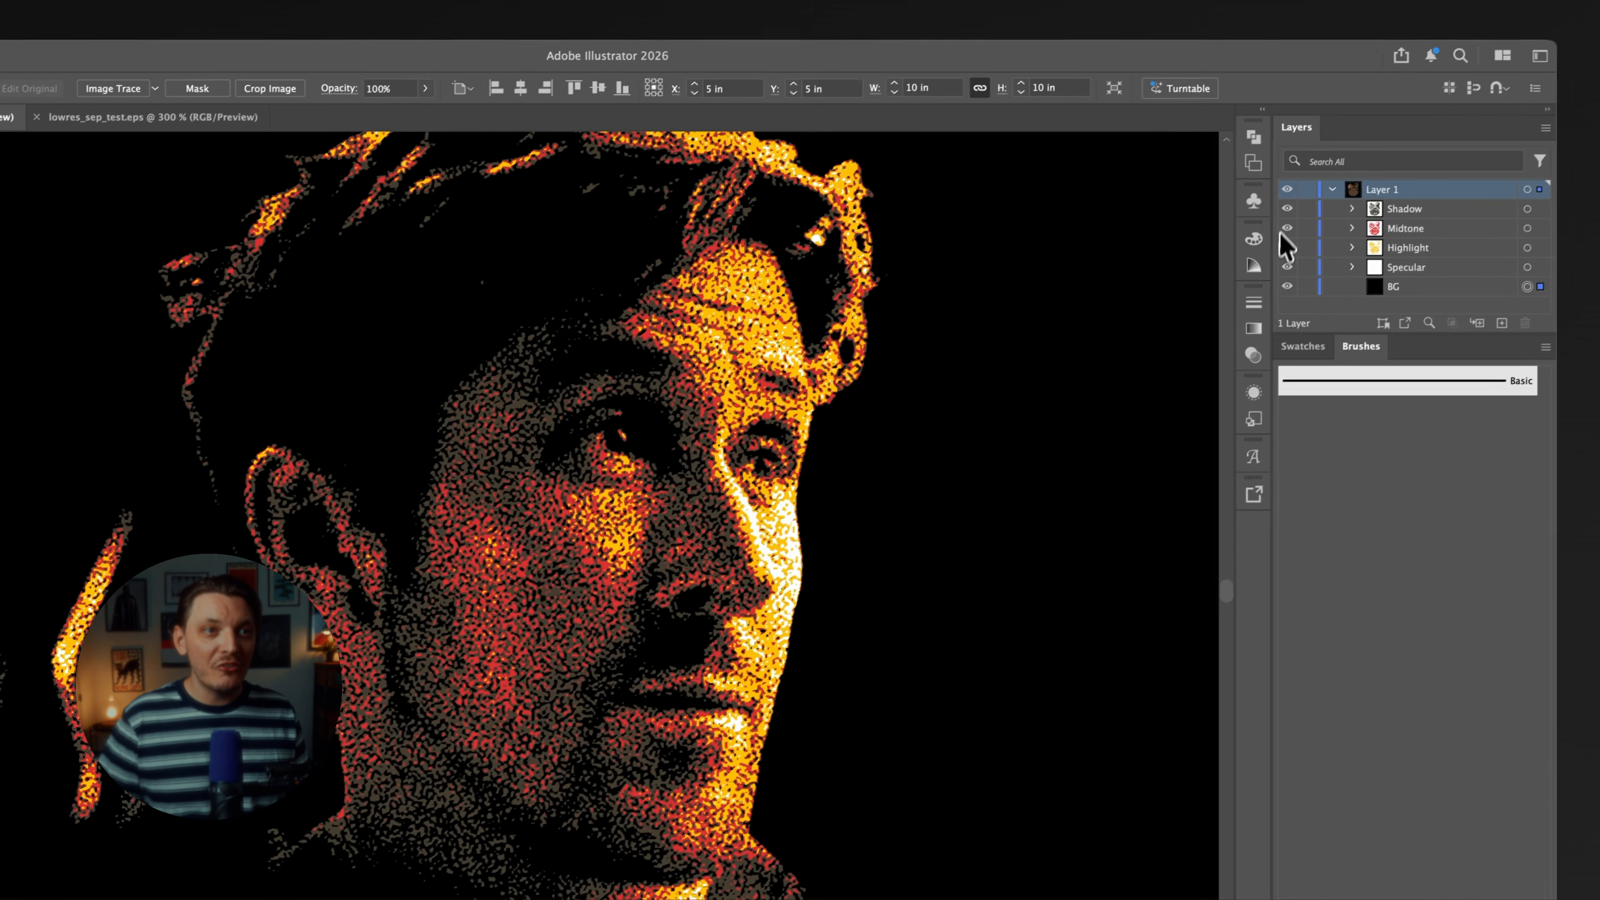
Hide the Shadow, Midtone and Highlight groups and examine the Specular separation's vector edges on the man's face at high magnification.
{"action": "left_click", "coordinate": [1430, 125]}
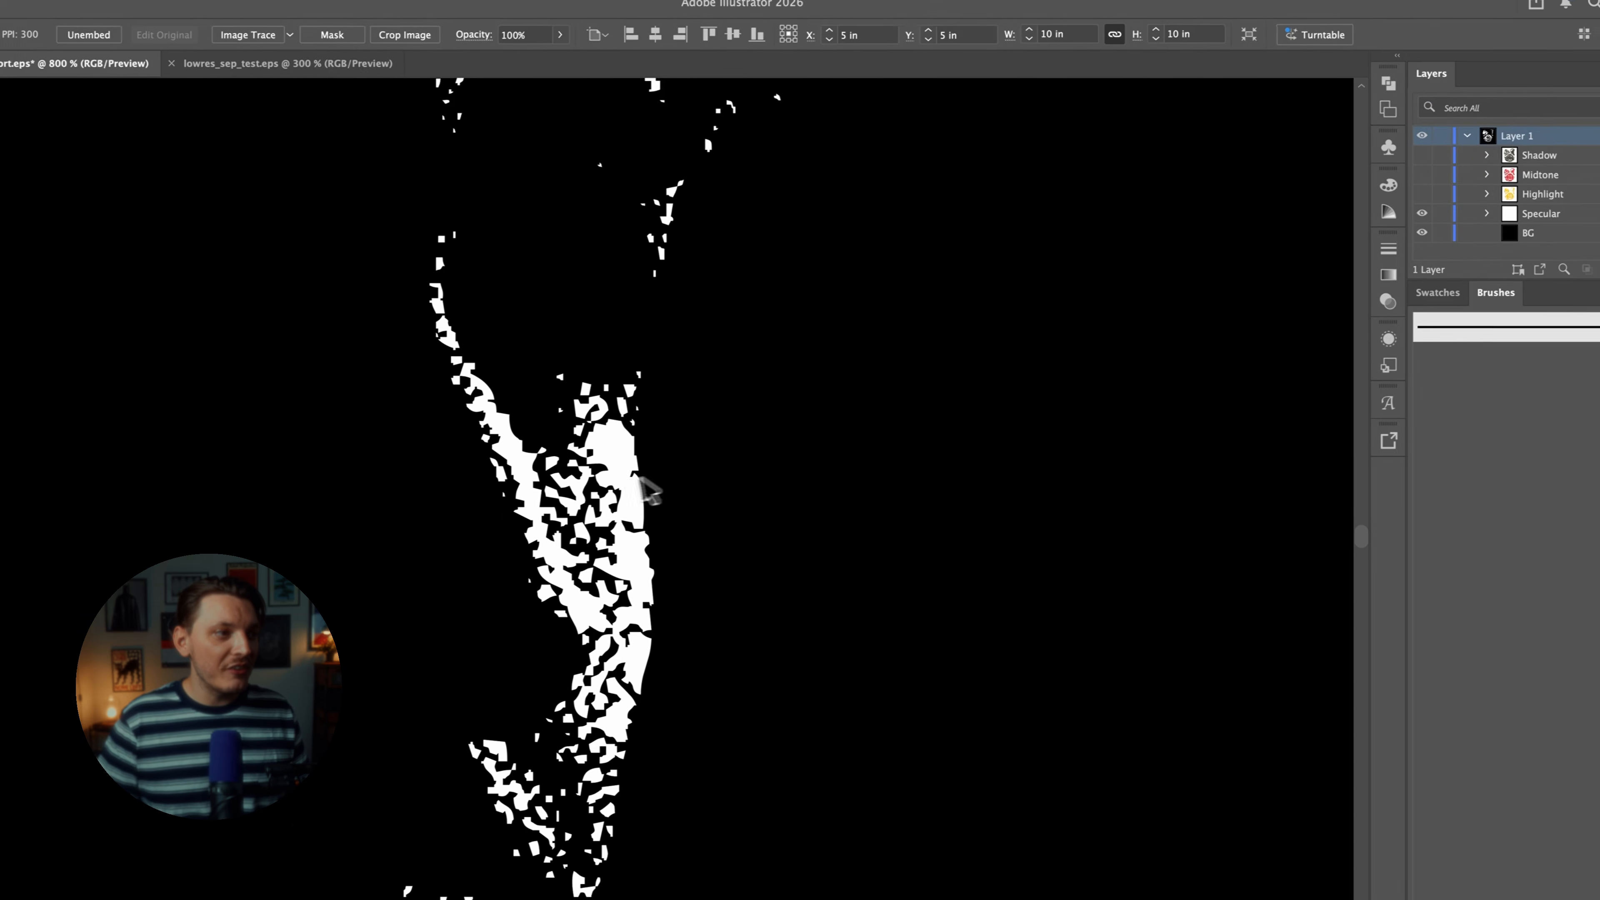
{"action": "scroll", "coordinate": [649, 488], "scroll_direction": "up", "scroll_amount": 10}
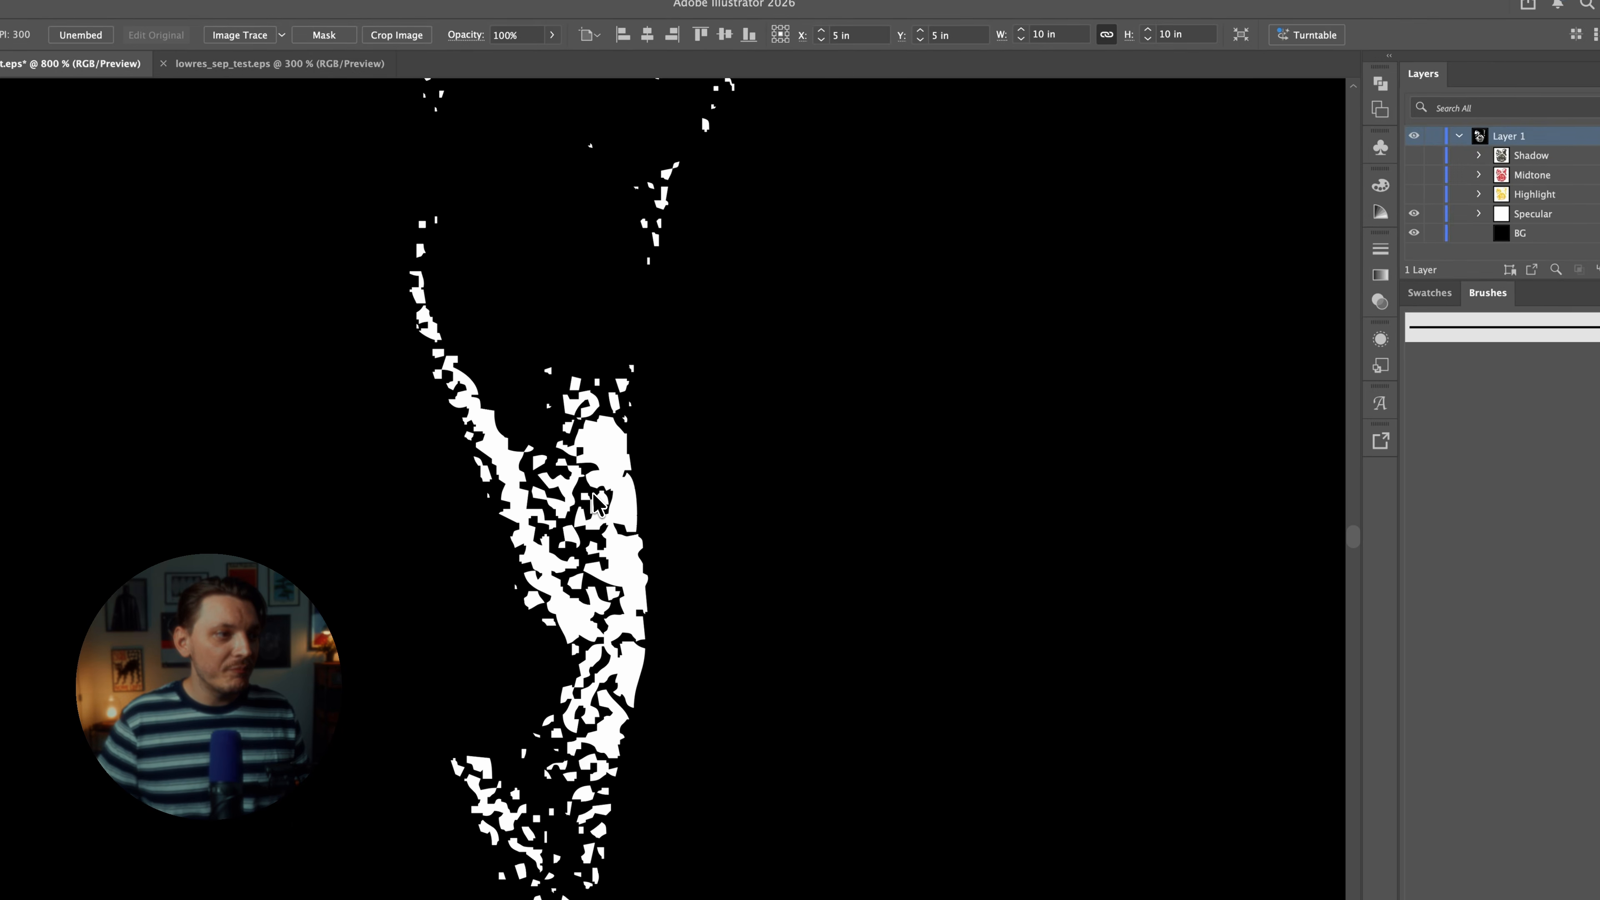
{"action": "scroll", "coordinate": [822, 624], "scroll_direction": "up", "scroll_amount": 10}
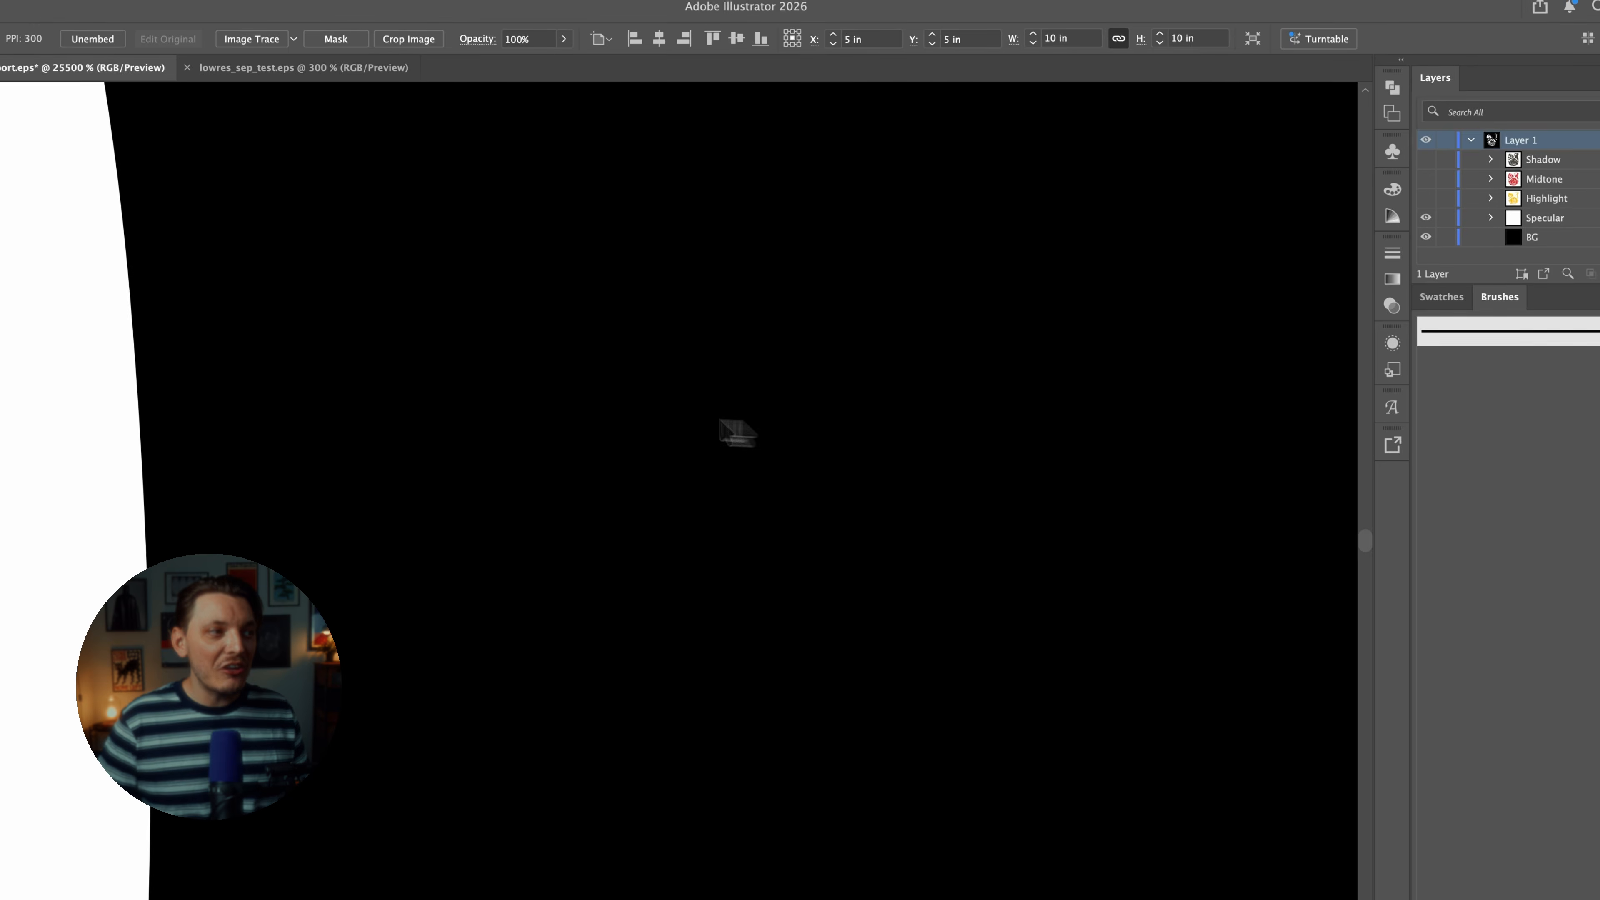
{"action": "left_click_drag", "start_coordinate": [731, 420], "coordinate": [1175, 517]}
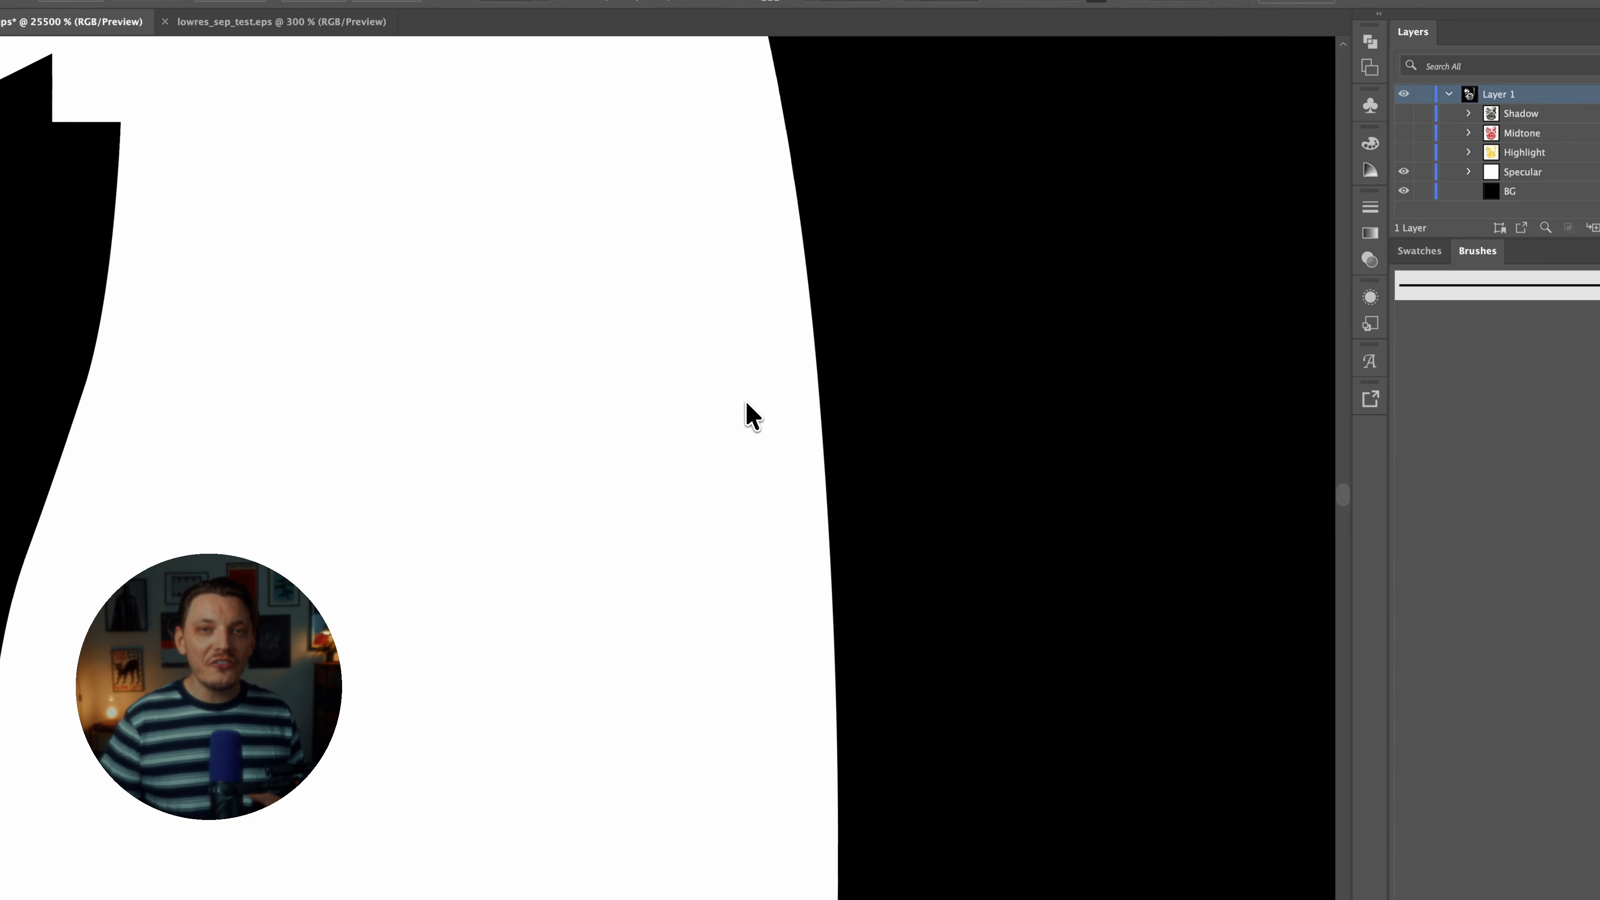
{"action": "scroll", "coordinate": [750, 407], "scroll_direction": "up", "scroll_amount": 2}
{"action": "left_click_drag", "start_coordinate": [750, 407], "coordinate": [271, 410]}
{"action": "left_click_drag", "start_coordinate": [479, 419], "coordinate": [965, 430]}
{"action": "scroll", "coordinate": [630, 428], "scroll_direction": "up", "scroll_amount": 1}
{"action": "left_click_drag", "start_coordinate": [573, 435], "coordinate": [819, 451]}
{"action": "scroll", "coordinate": [810, 435], "scroll_direction": "down", "scroll_amount": 8}
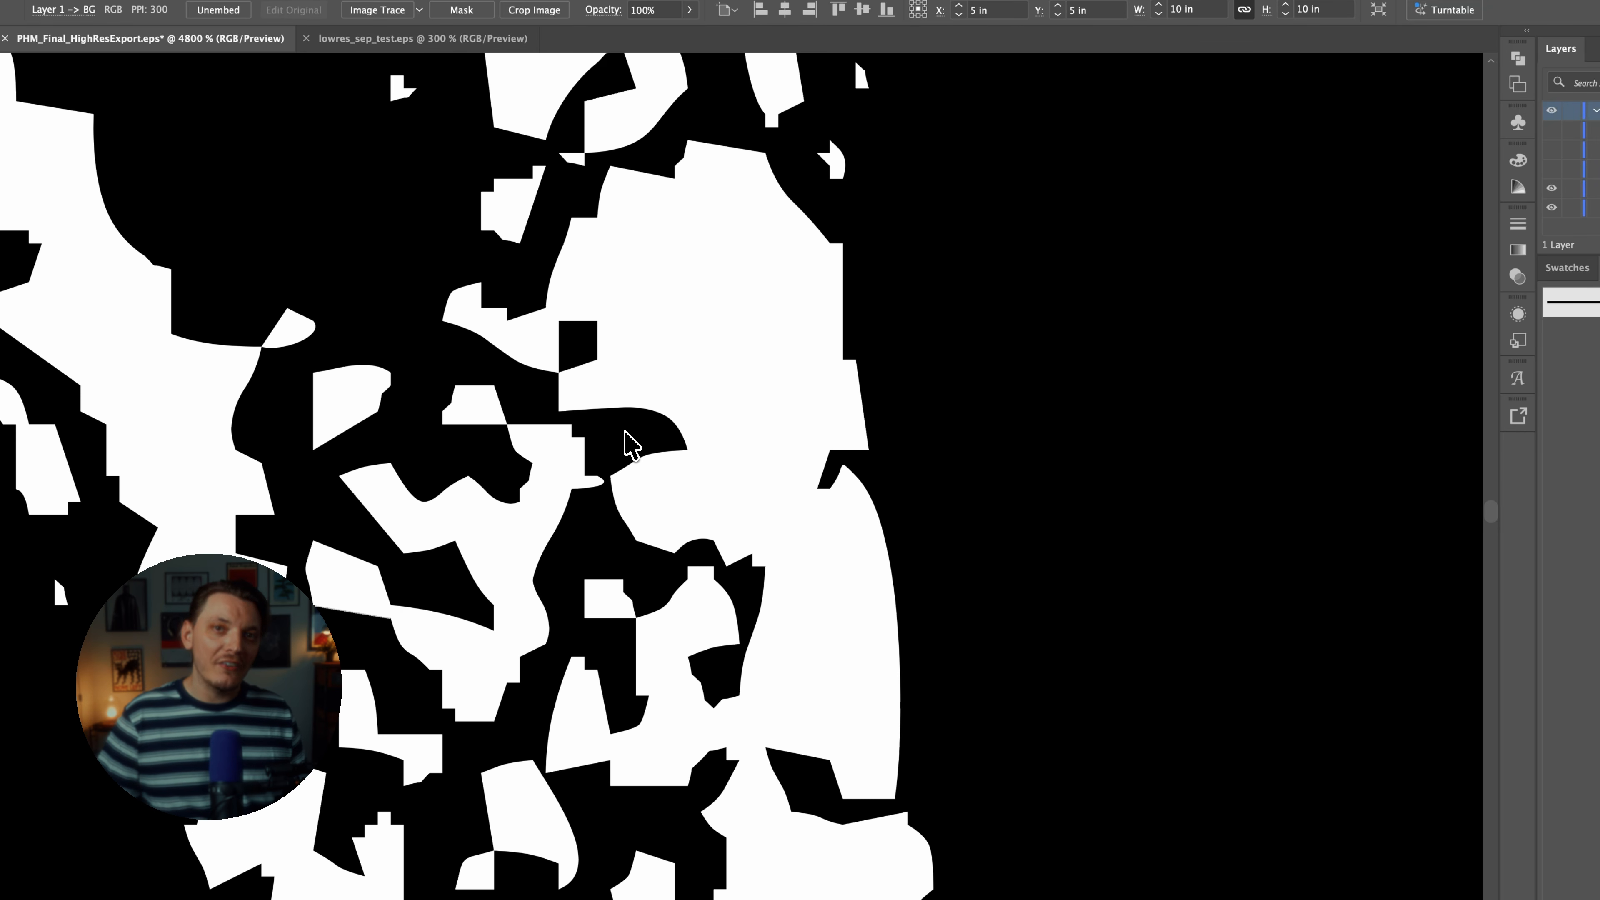
{"action": "scroll", "coordinate": [625, 431], "scroll_direction": "up", "scroll_amount": 1}
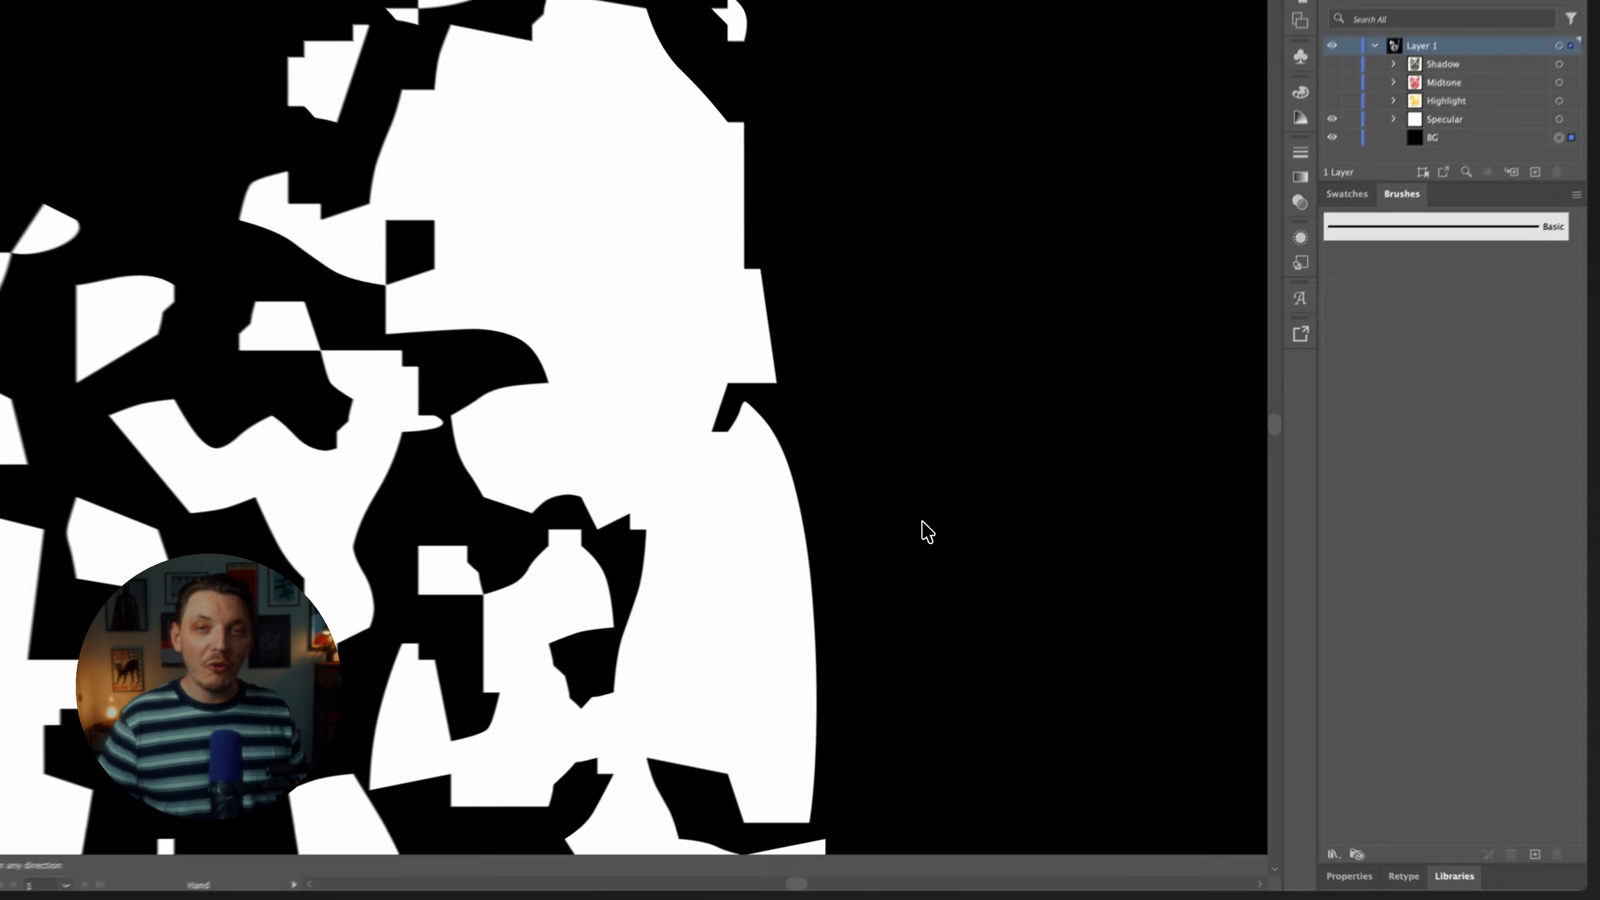
{"action": "left_click_drag", "start_coordinate": [964, 533], "coordinate": [933, 289]}
{"action": "left_click_drag", "start_coordinate": [899, 554], "coordinate": [872, 207]}
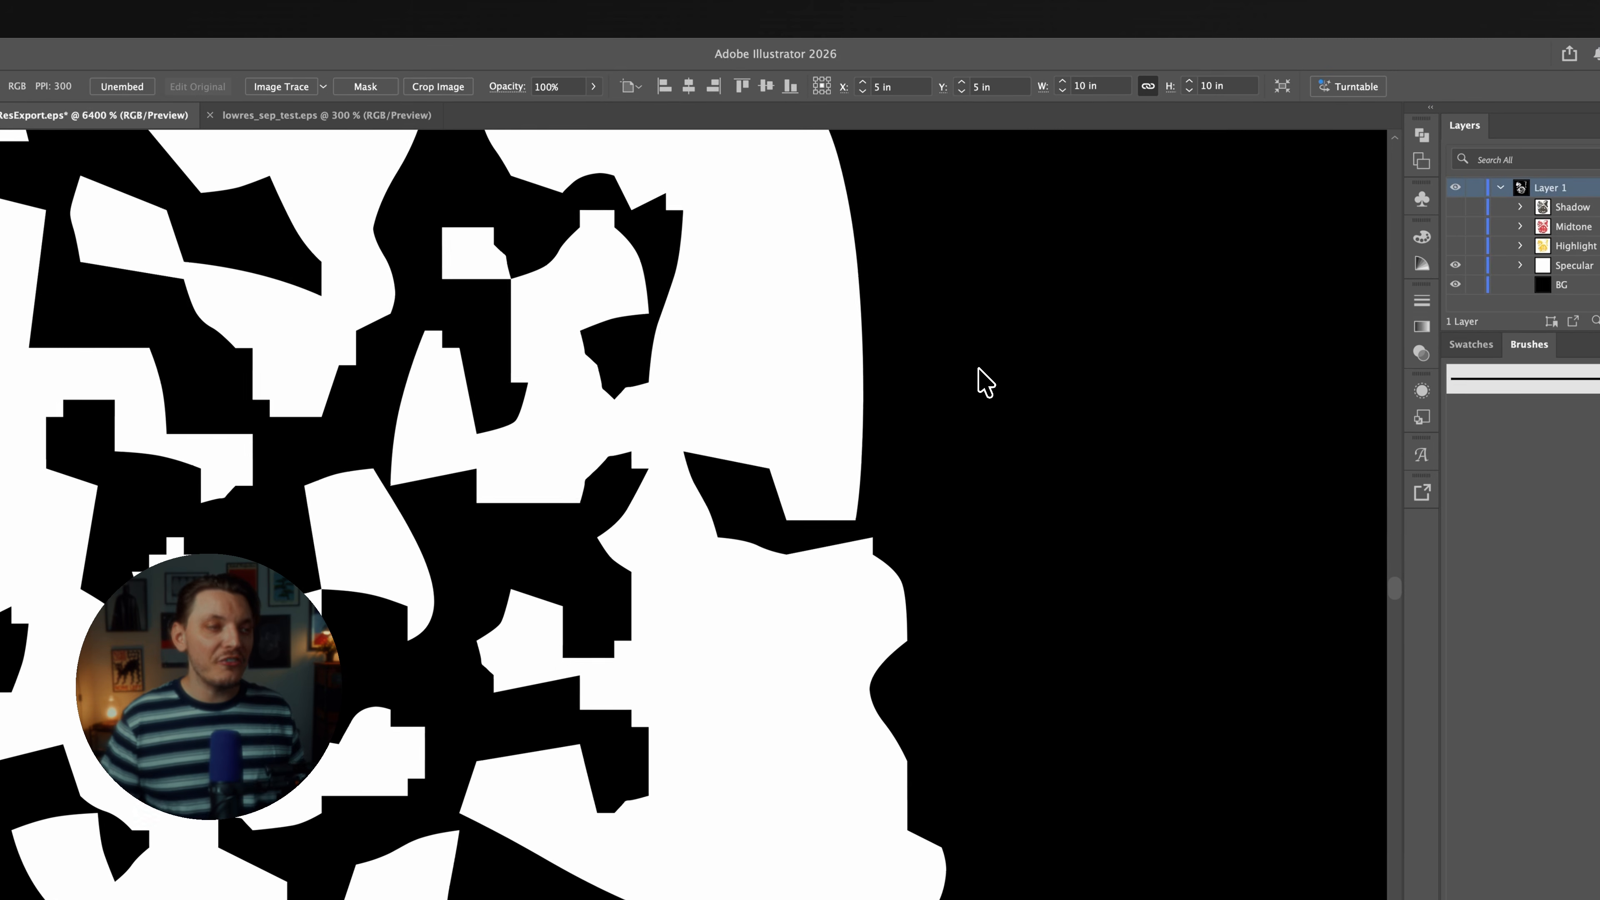
{"action": "scroll", "coordinate": [912, 358], "scroll_direction": "up", "scroll_amount": 3}
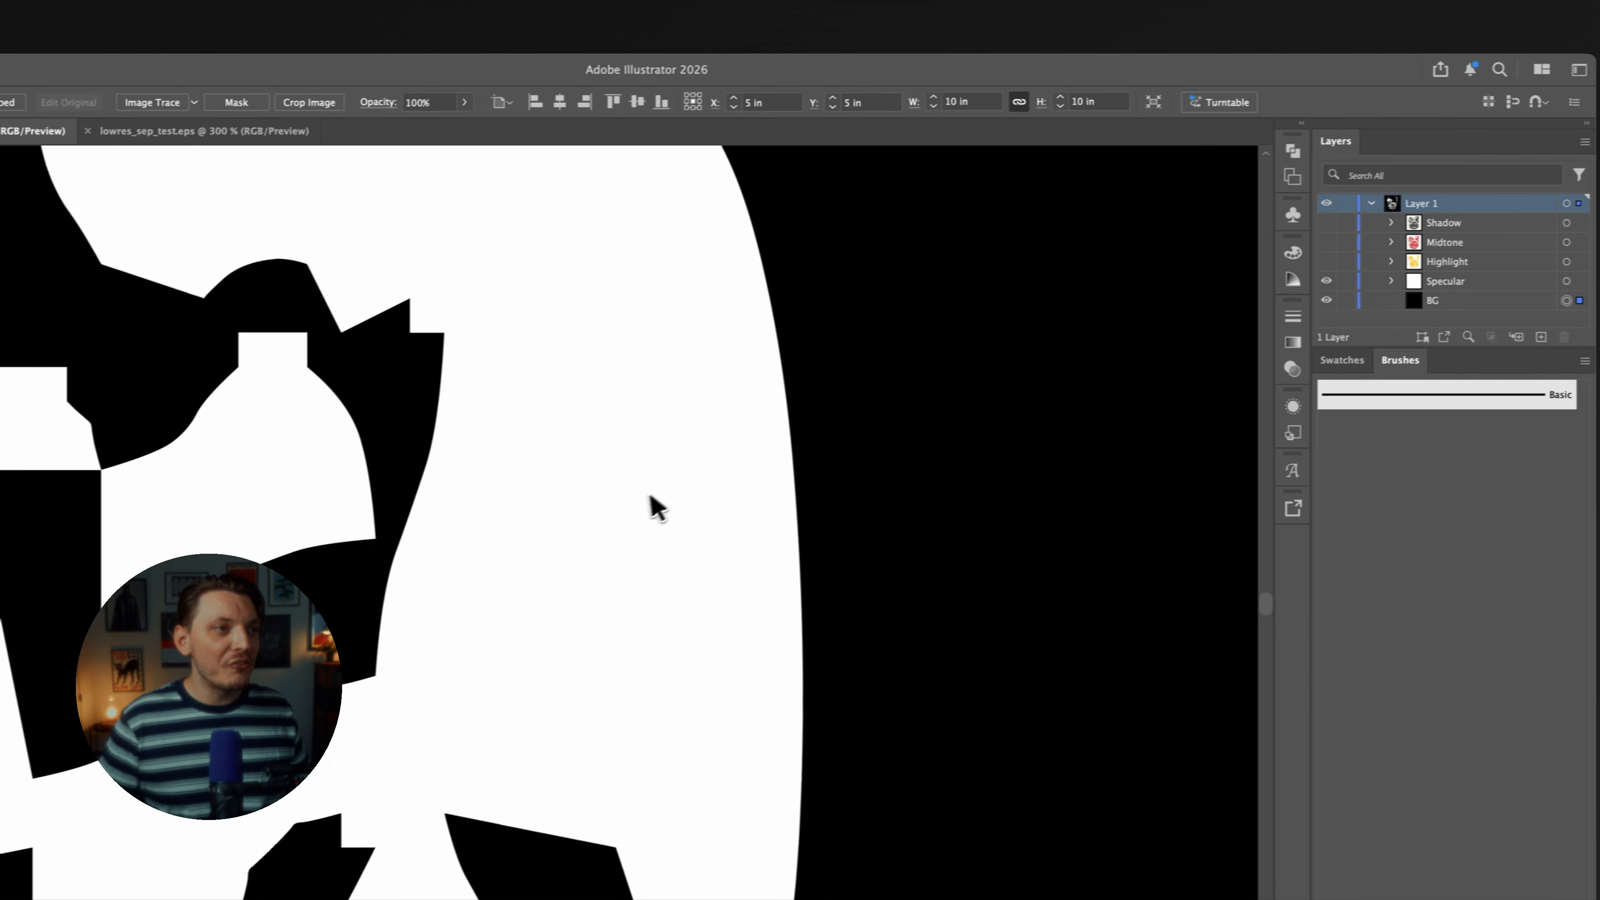
{"action": "scroll", "coordinate": [689, 486], "scroll_direction": "down", "scroll_amount": 2}
{"action": "scroll", "coordinate": [567, 505], "scroll_direction": "down", "scroll_amount": 6}
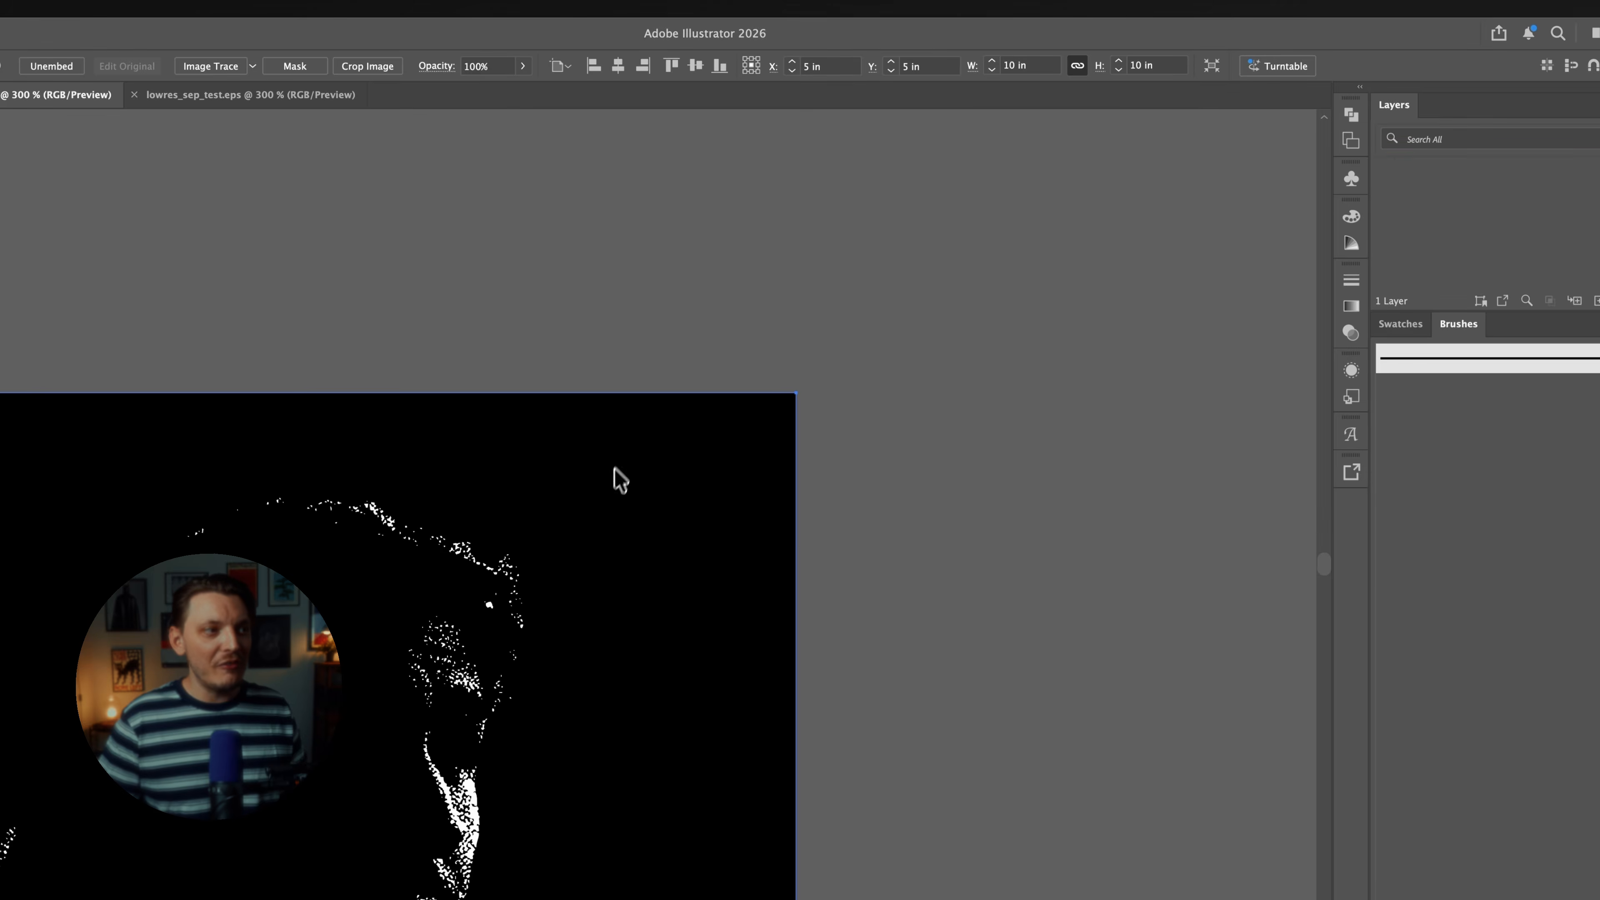
Show the Highlight, Midtone and Shadow groups again and view the full-color composite.
{"action": "left_click_drag", "start_coordinate": [587, 547], "coordinate": [746, 250]}
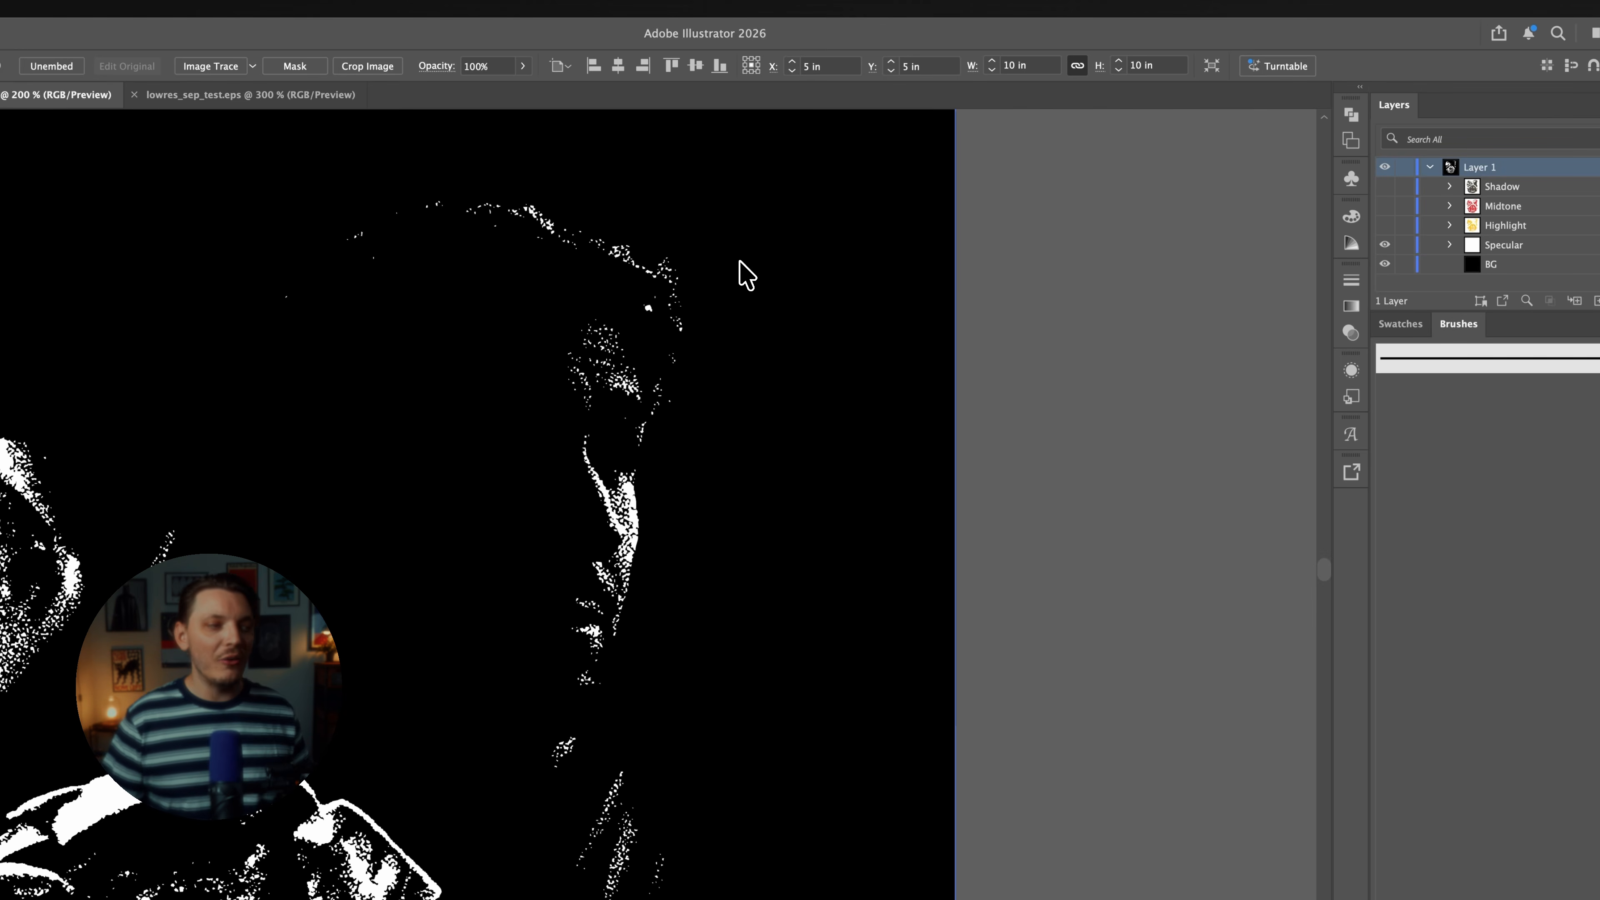
{"action": "left_click_drag", "start_coordinate": [680, 432], "coordinate": [919, 300]}
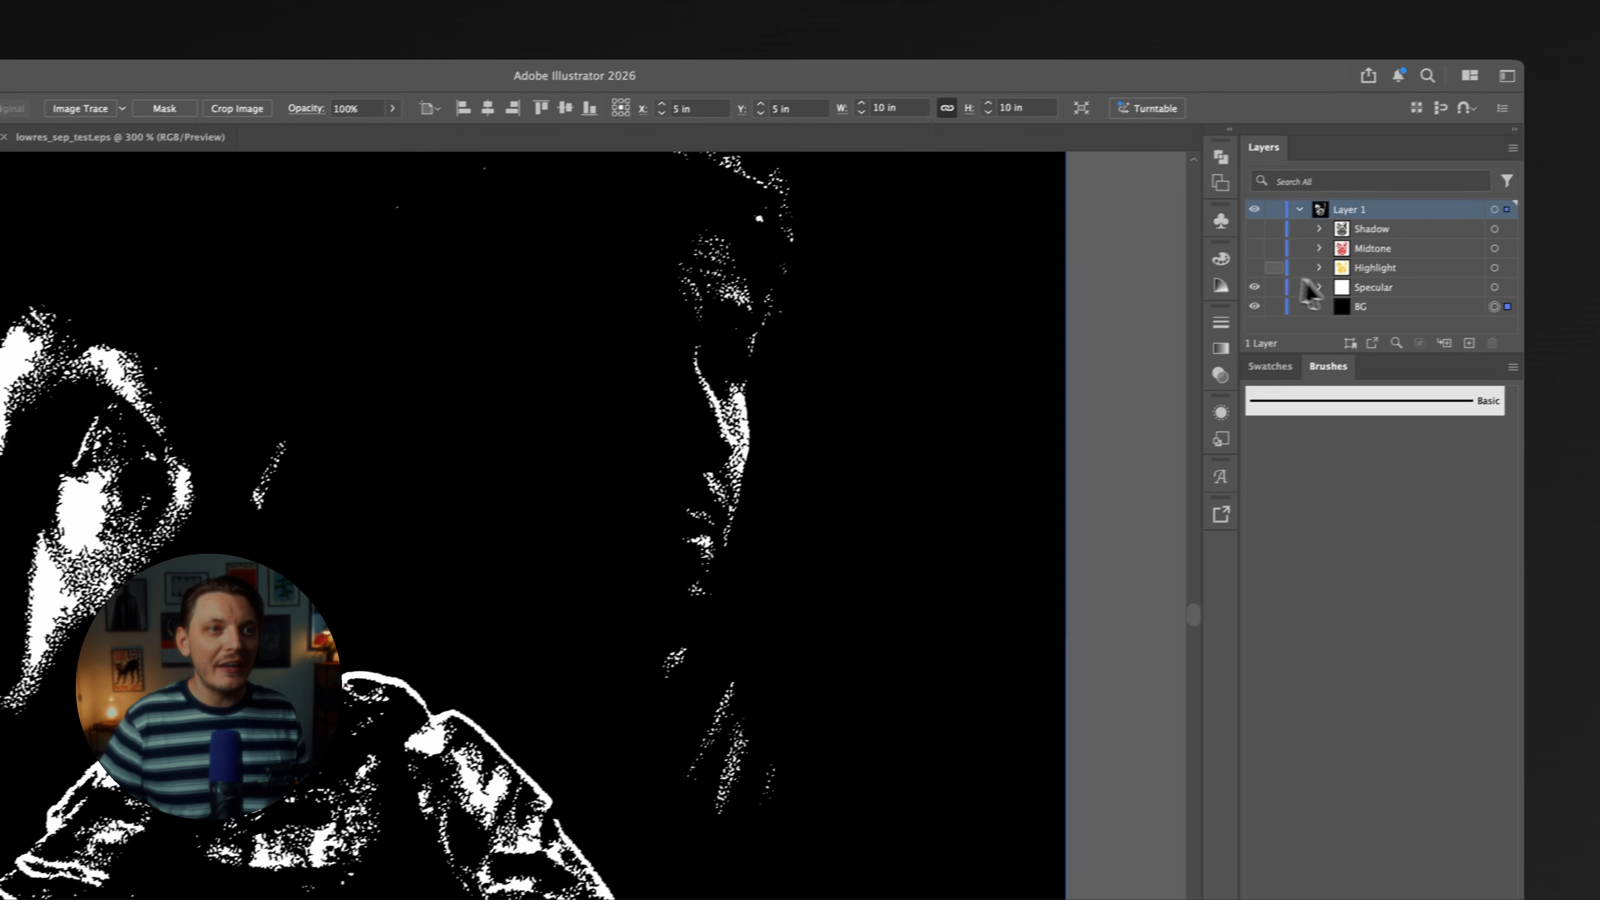
{"action": "left_click", "coordinate": [1234, 274]}
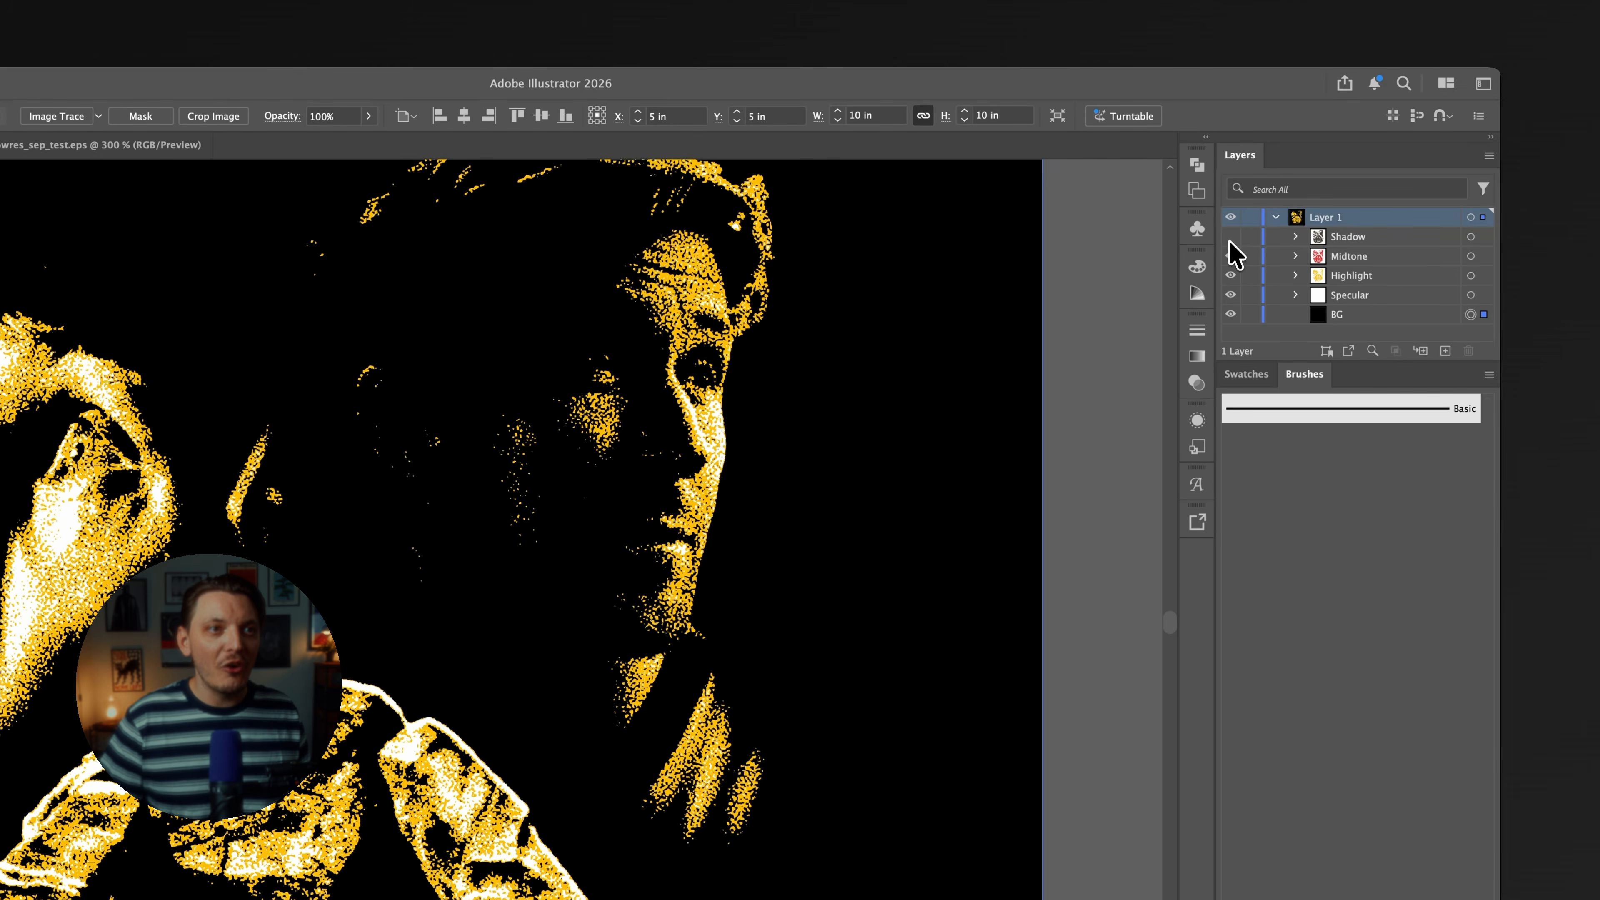
{"action": "left_click", "coordinate": [1234, 255]}
{"action": "left_click", "coordinate": [1230, 236]}
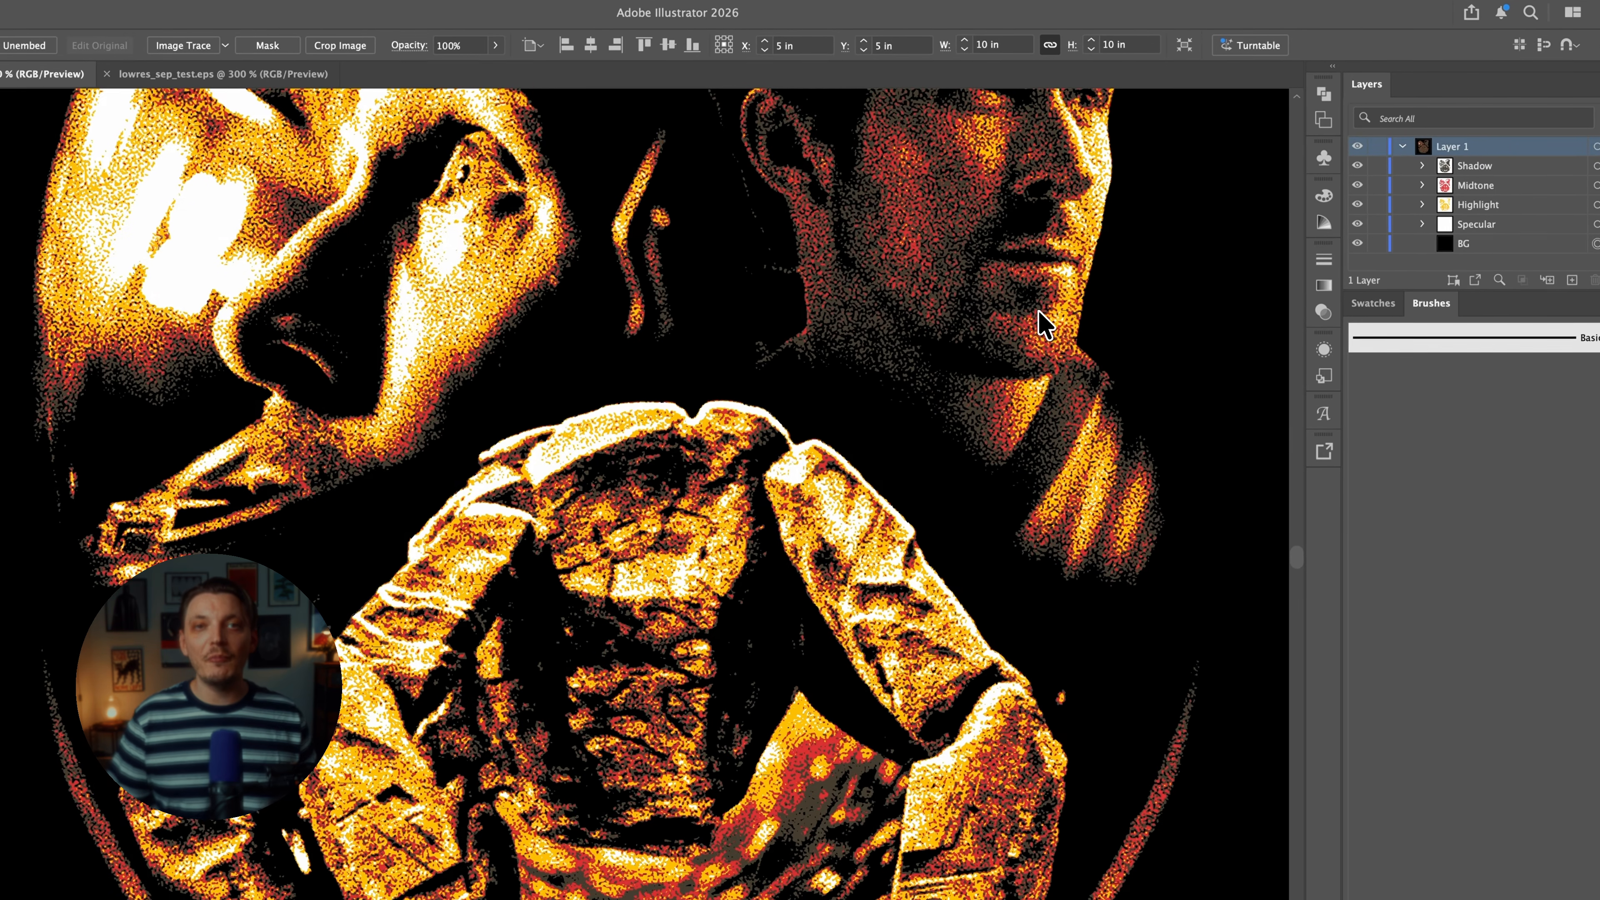